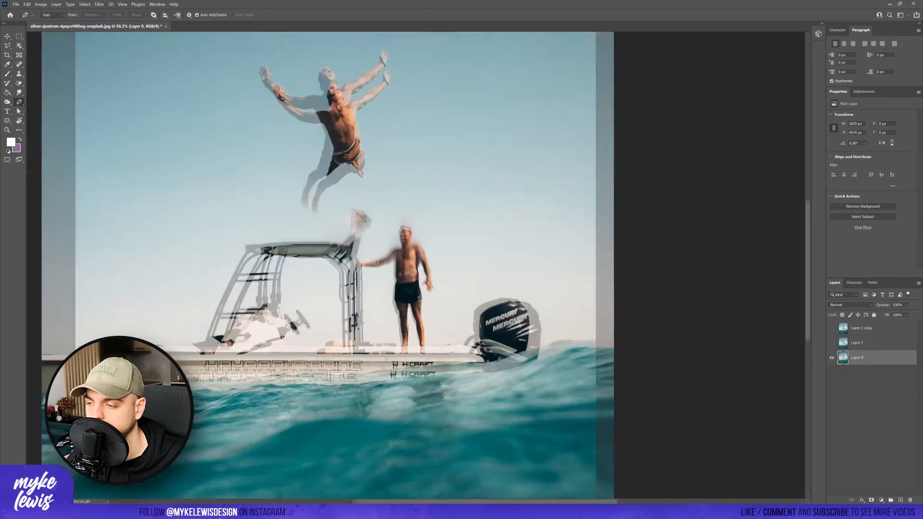
- Trace the waterline along the boat's hull with the Pen tool, starting from the photo's left edge
scroll(412, 262, up, 5)
drag(412, 262, 633, 184)
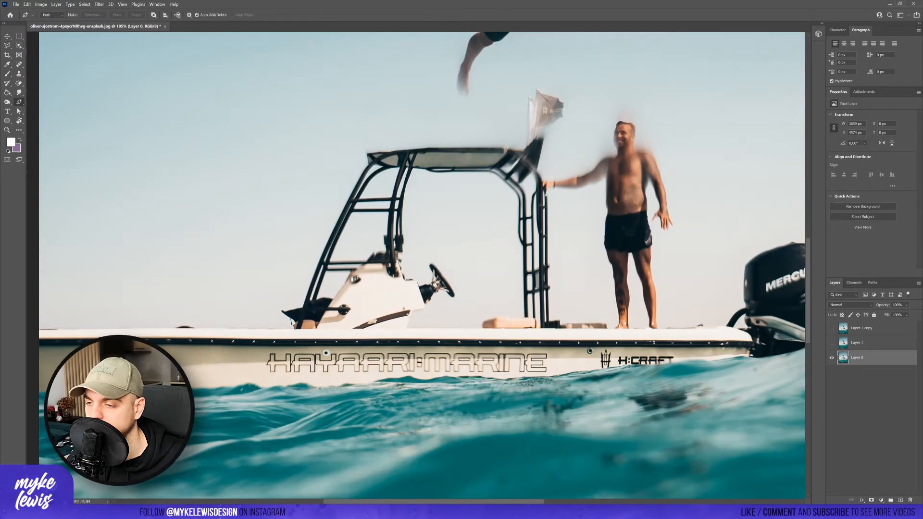
scroll(327, 354, up, 6)
drag(327, 354, 587, 305)
drag(184, 421, 628, 423)
scroll(649, 426, up, 3)
scroll(648, 423, down, 1)
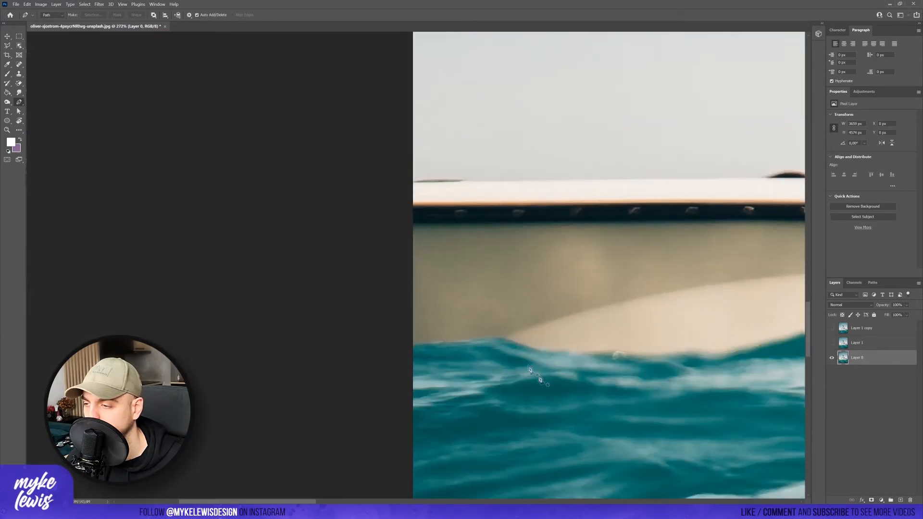
drag(403, 349, 522, 350)
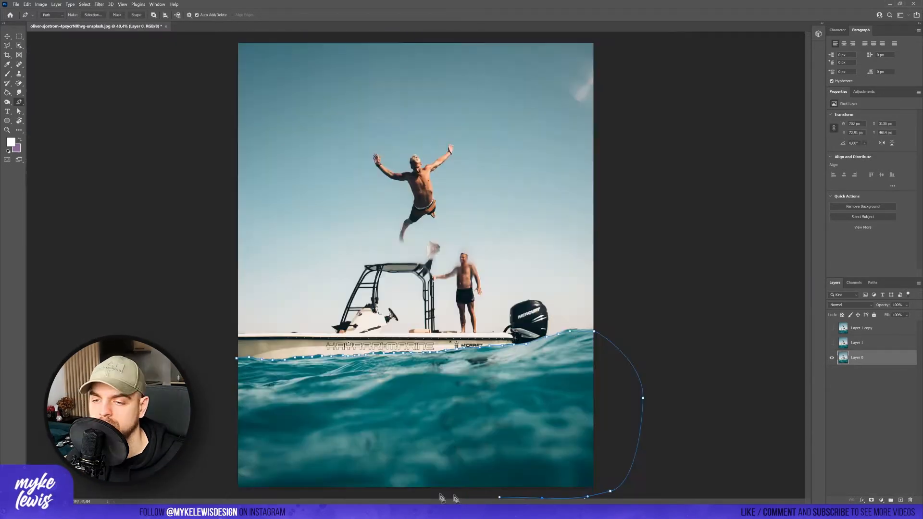
- Close the path outside the canvas, past the bottom-left corner and up to the start of the waterline, enclosing the sea
click(218, 493)
click(212, 473)
click(221, 453)
click(227, 423)
click(232, 393)
click(236, 358)
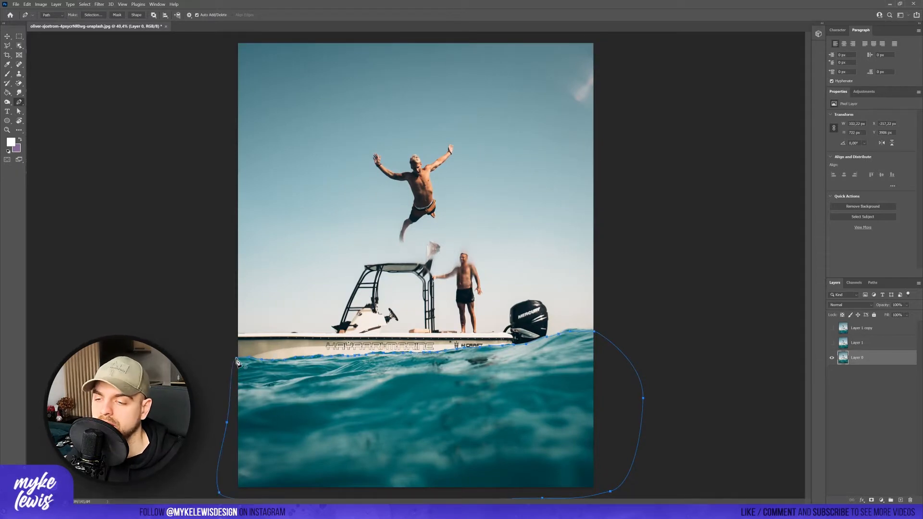
- Convert the sea path into a new anti-aliased selection with a feather radius of 0 pixels
right_click(332, 385)
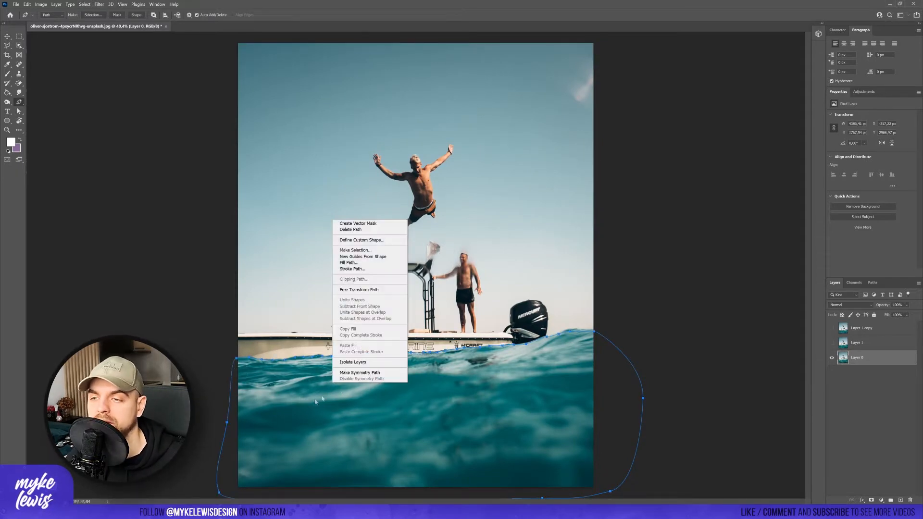
click(347, 251)
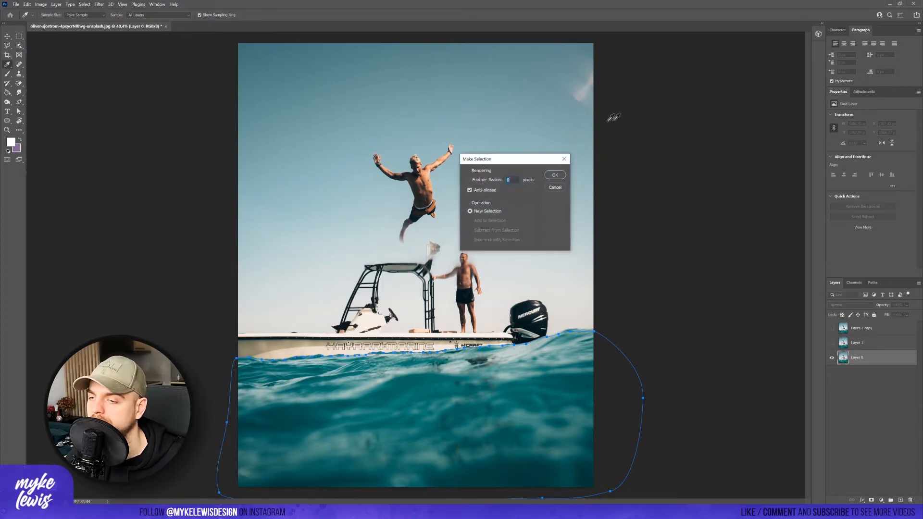
click(555, 175)
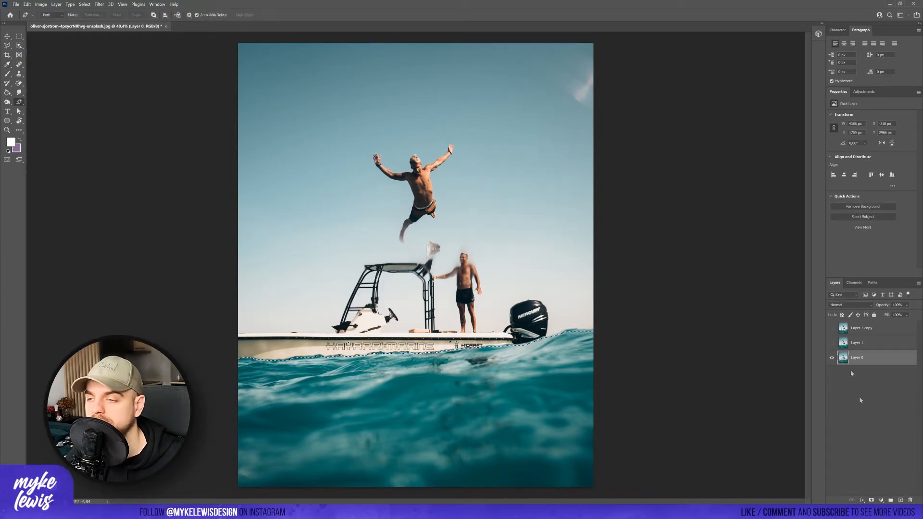
- Mask Layer 0 to the selected sea and apply the layer mask
click(872, 500)
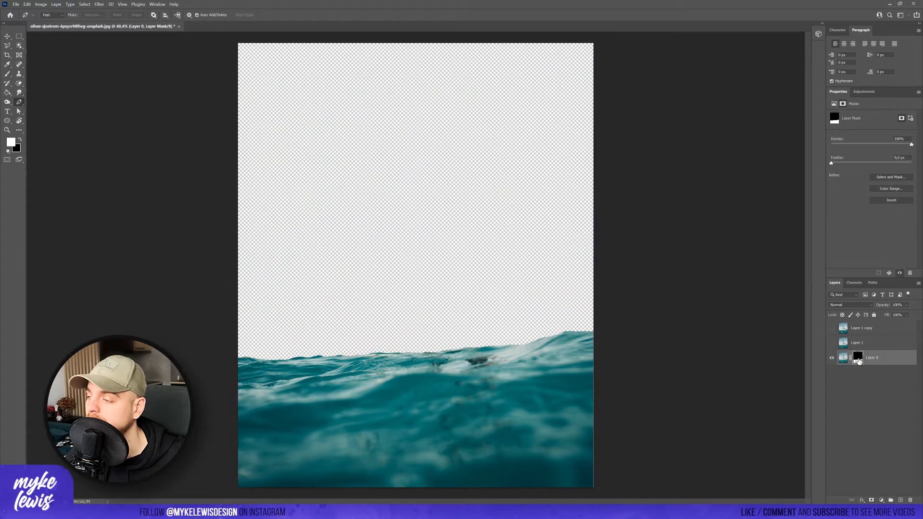
right_click(858, 361)
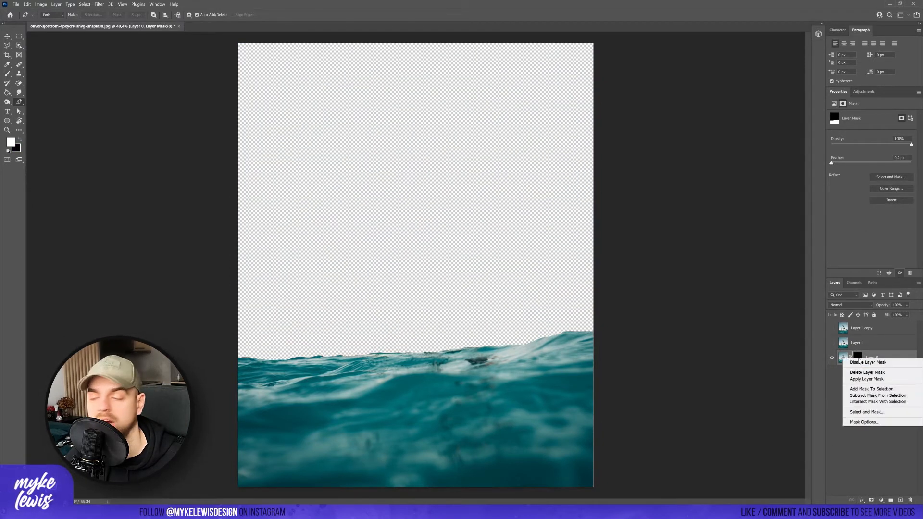
click(875, 380)
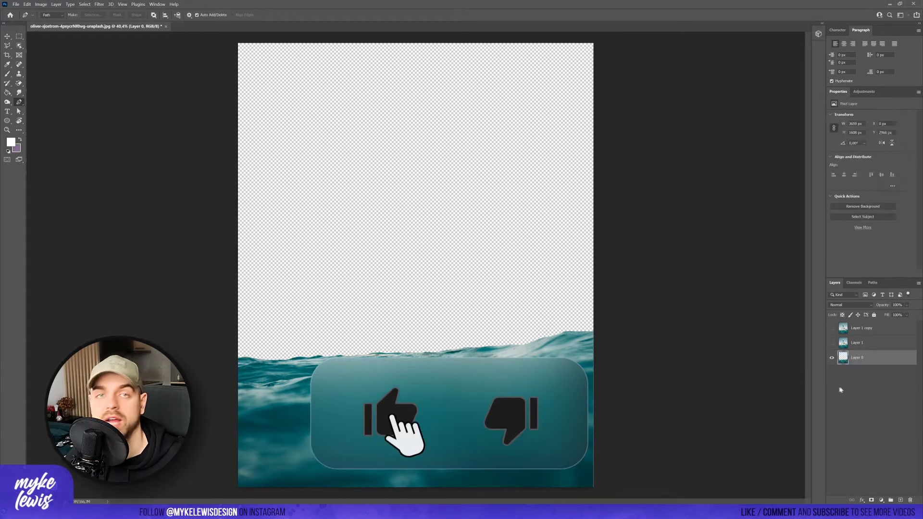
- Hide Layer 0, and show and select Layer 1
click(832, 358)
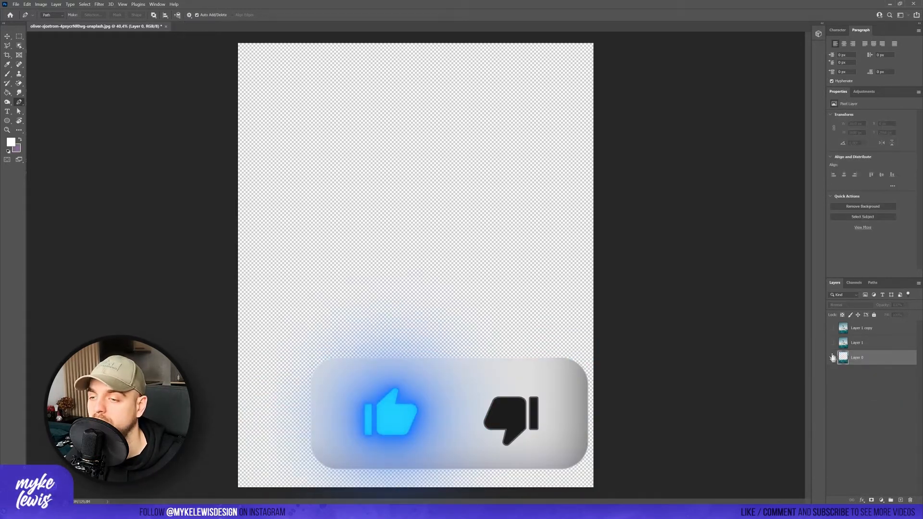
click(832, 343)
click(867, 345)
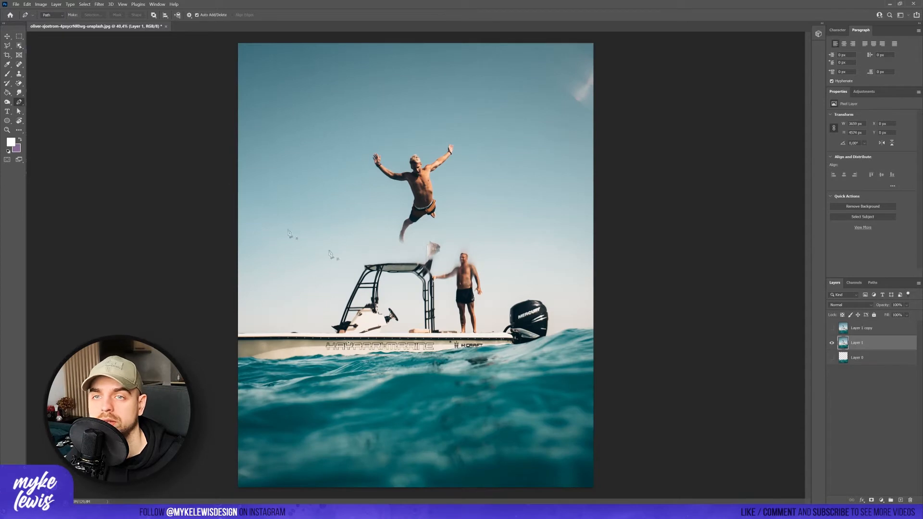
- Remove the jumping man from the sky on Layer 1 with the content-aware Spot Healing Brush
key(m)
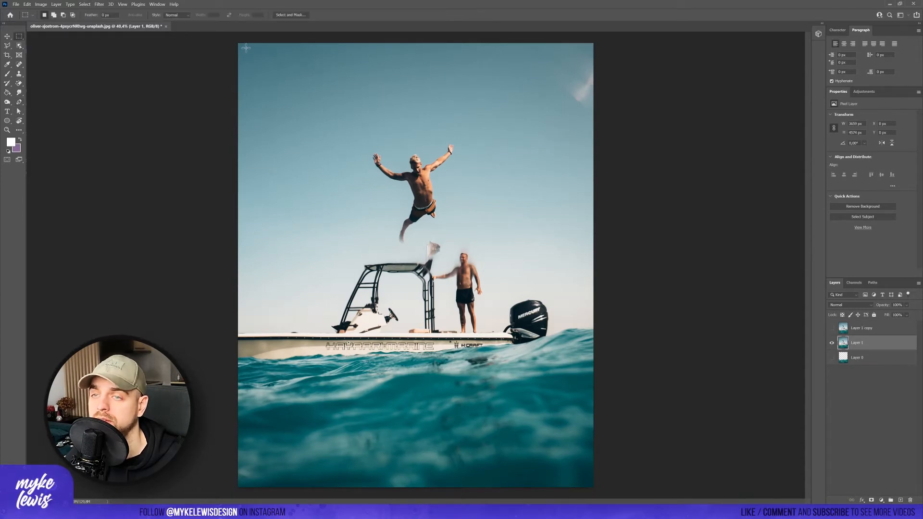
scroll(403, 192, down, 2)
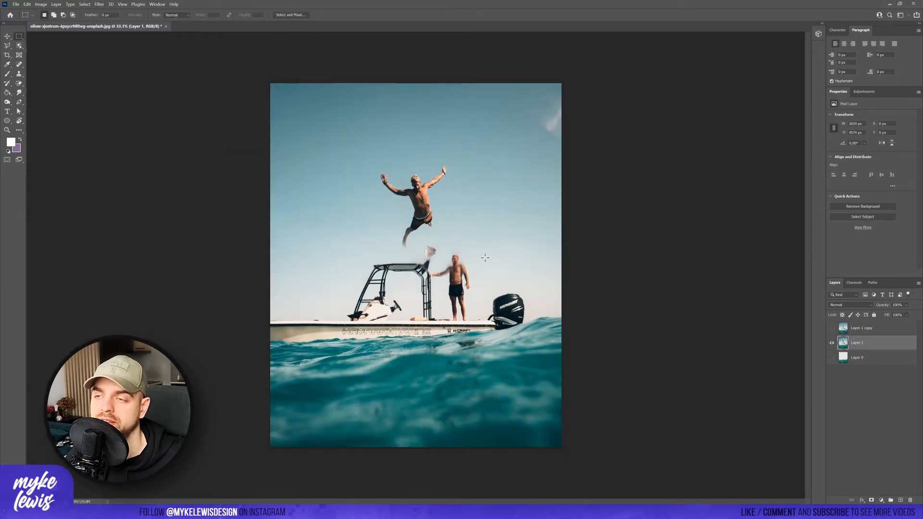
scroll(418, 168, up, 3)
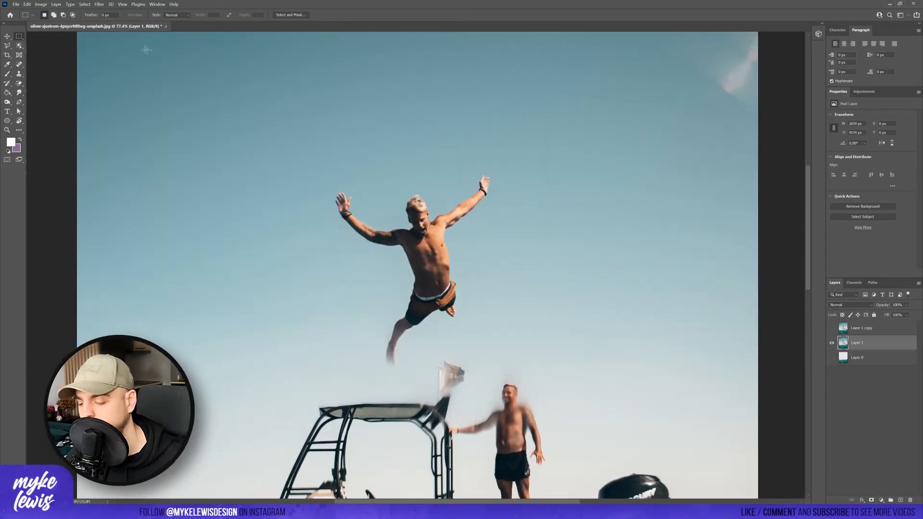
click(19, 64)
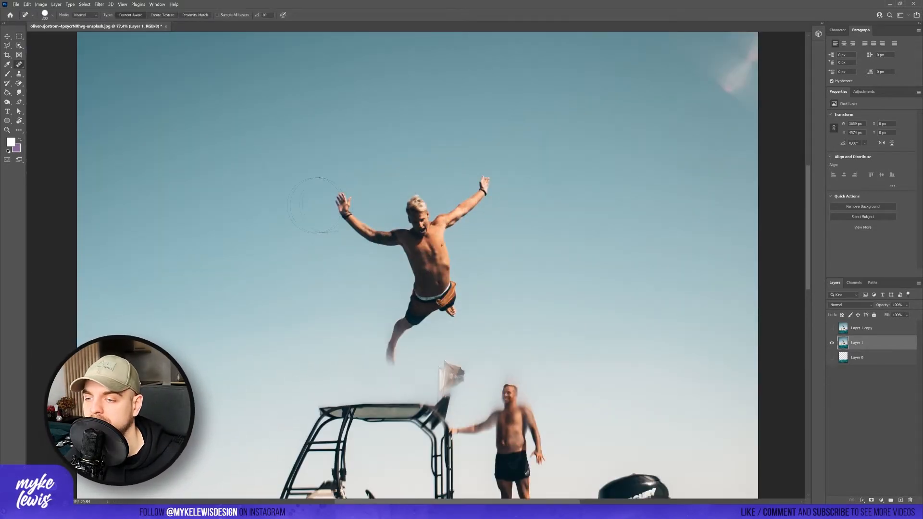
mouse_move(318, 205)
mouse_down()
mouse_move(402, 241)
mouse_move(385, 344)
mouse_move(403, 342)
mouse_move(392, 363)
mouse_move(447, 298)
mouse_move(428, 166)
mouse_move(480, 206)
mouse_up()
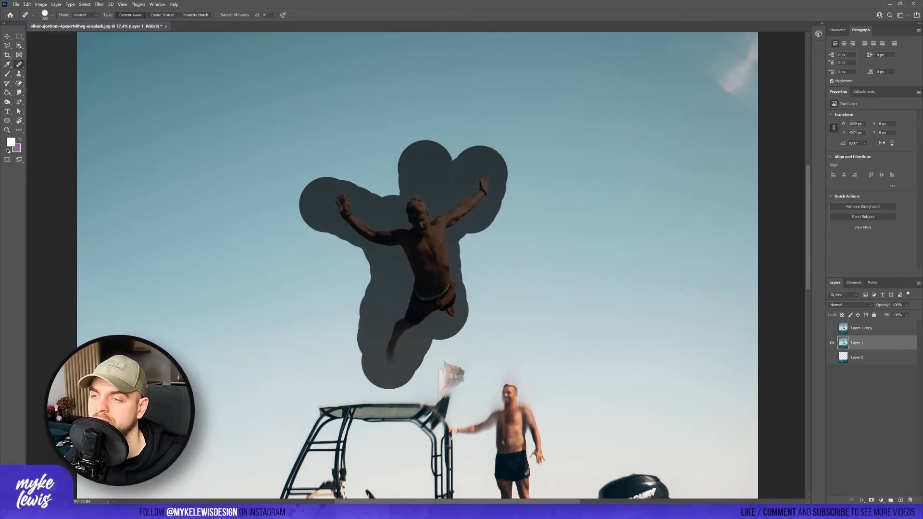
scroll(445, 238, down, 5)
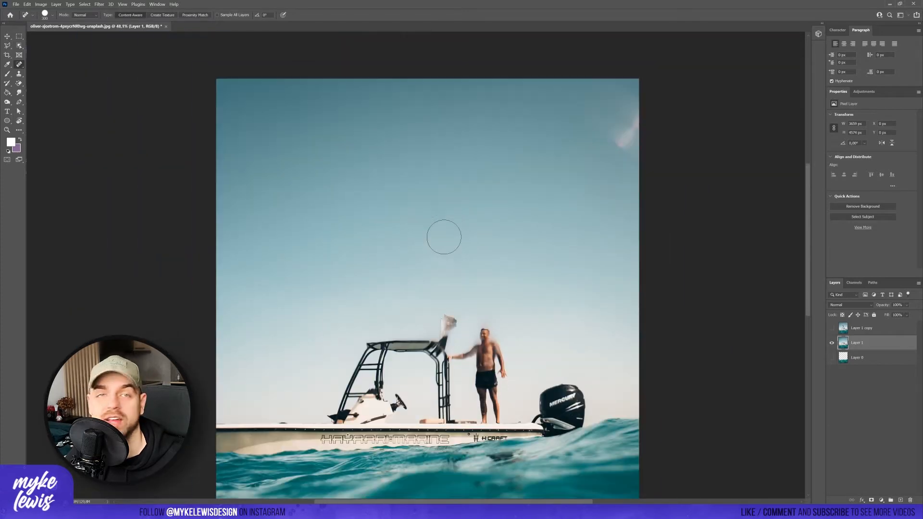
- Heal away the pale smudge in the upper-right corner of the sky on Layer 1
scroll(445, 246, up, 4)
scroll(439, 245, right, 5)
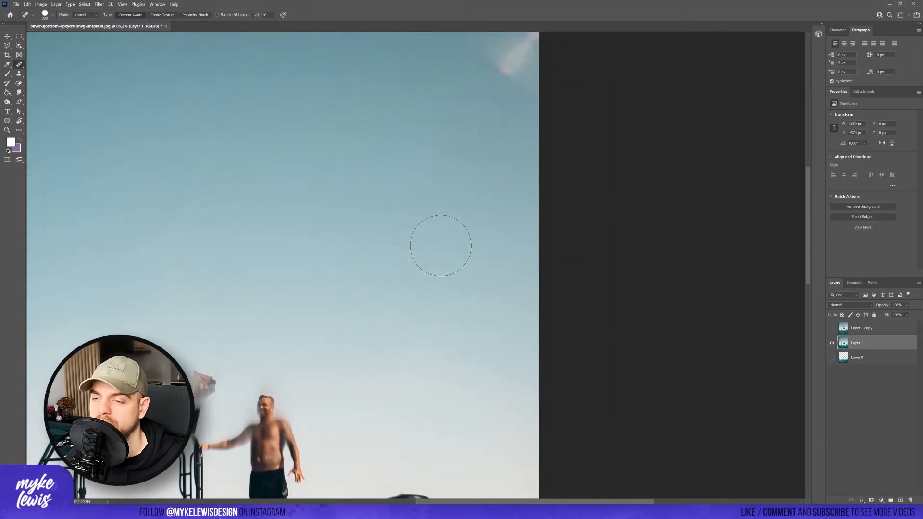
scroll(440, 245, down, 4)
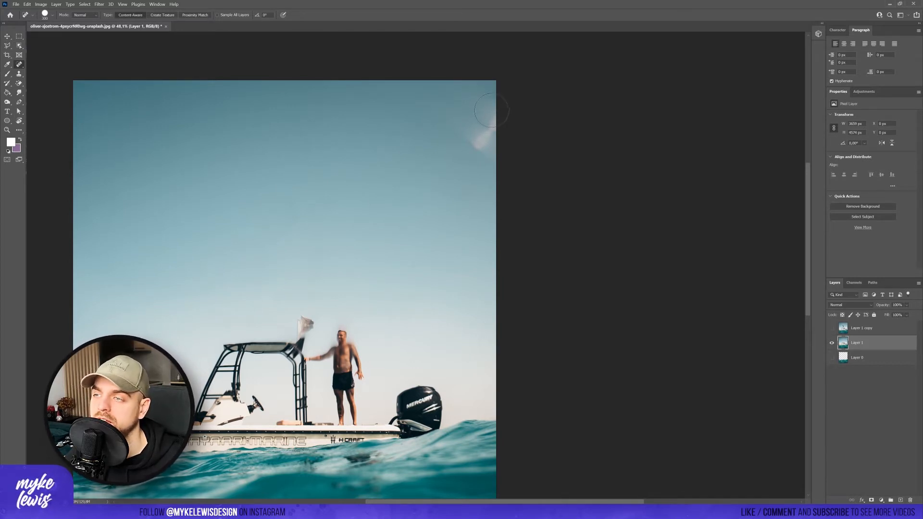
mouse_move(494, 102)
mouse_down()
mouse_move(464, 122)
mouse_move(473, 137)
mouse_move(488, 129)
mouse_move(486, 161)
mouse_up()
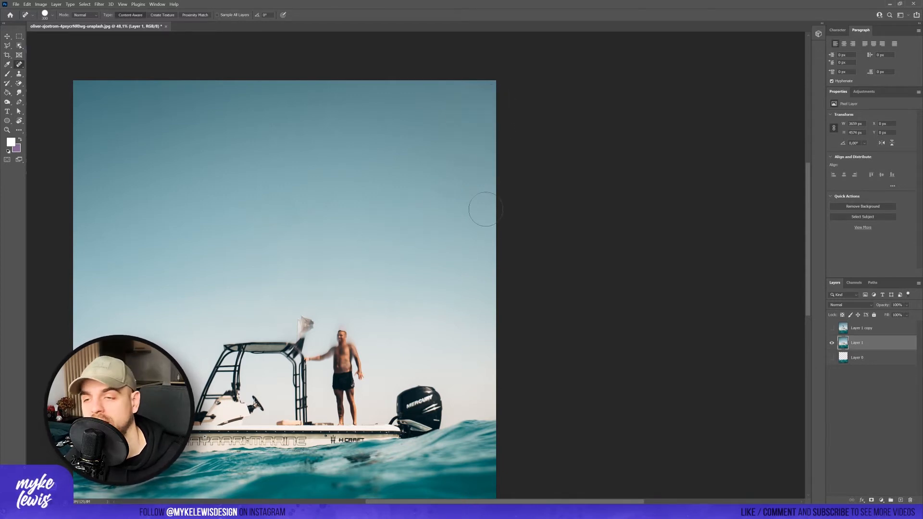
scroll(485, 209, down, 3)
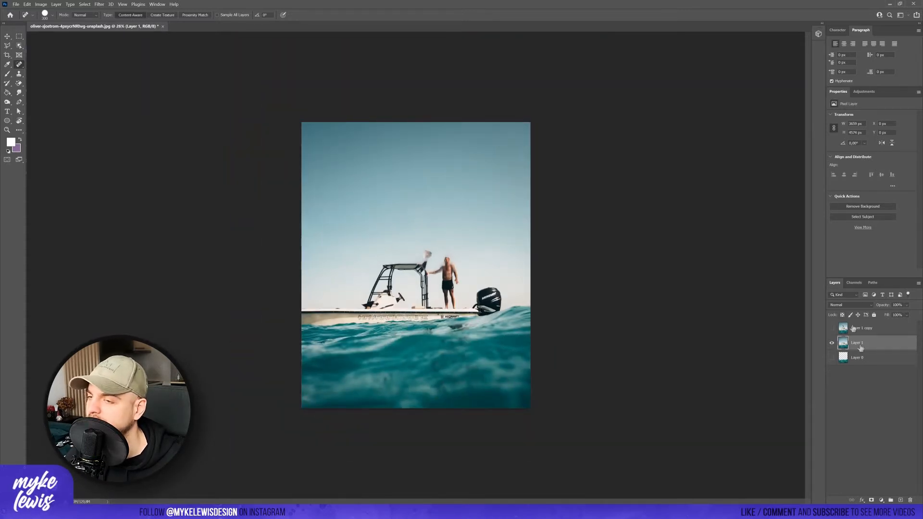
- Hide Layer 1, and show and select Layer 1 copy
click(832, 342)
click(832, 330)
click(873, 332)
- Brush a selection over the jumping man on Layer 1 copy in Select and Mask and output it as a layer mask
scroll(448, 186, up, 14)
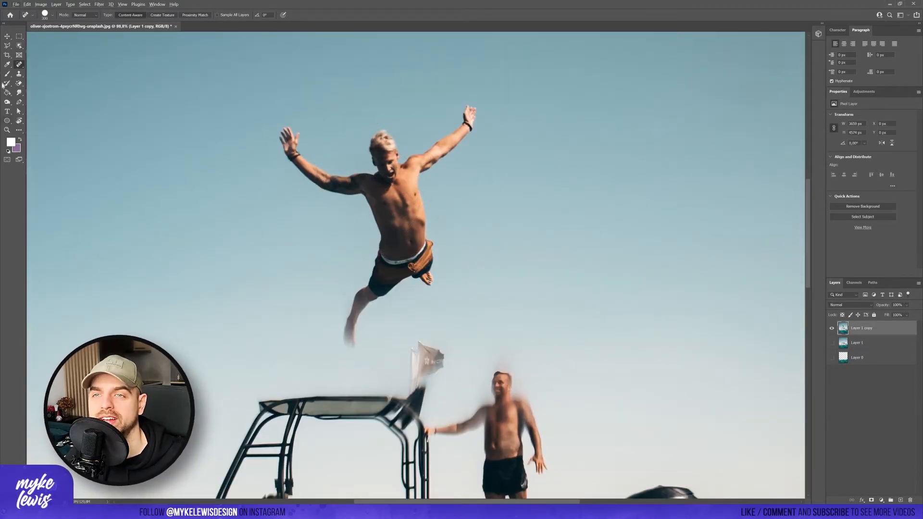
click(85, 4)
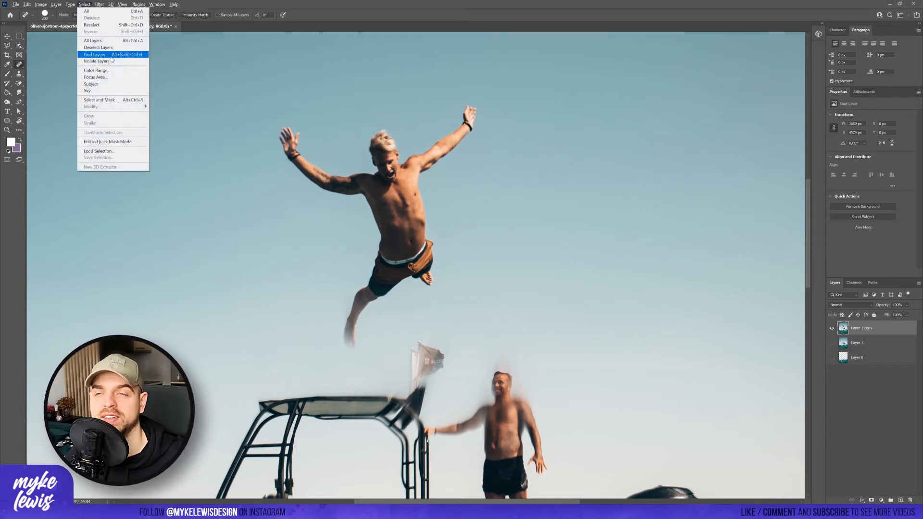
click(106, 102)
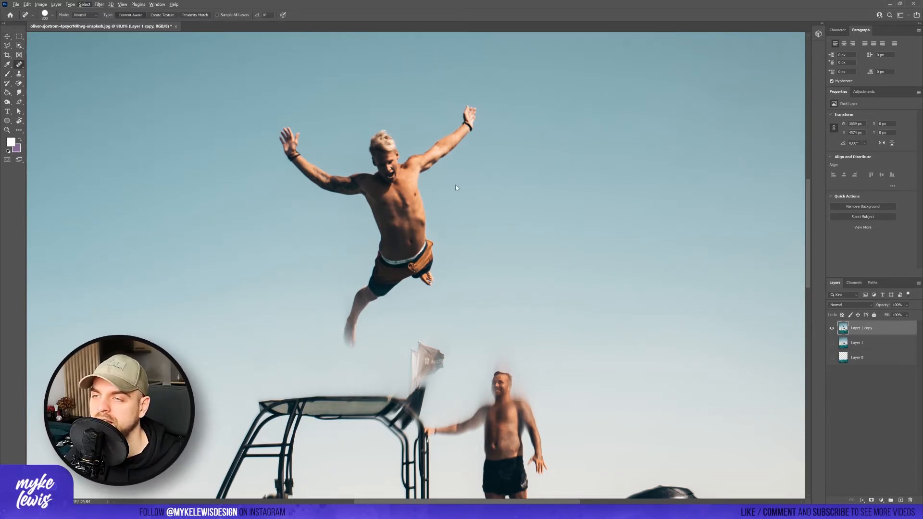
scroll(333, 155, up, 3)
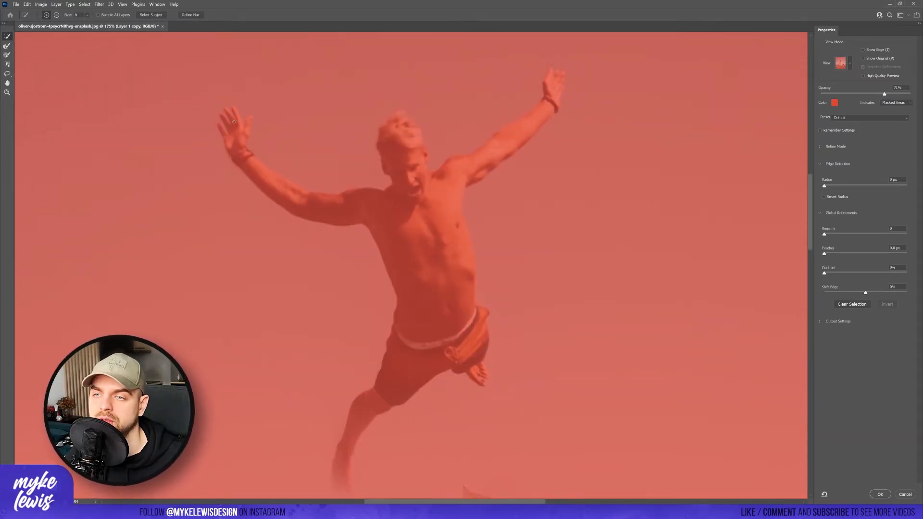
key(bracketright)
mouse_move(235, 138)
mouse_down()
mouse_move(255, 175)
mouse_move(348, 207)
mouse_move(418, 279)
mouse_up()
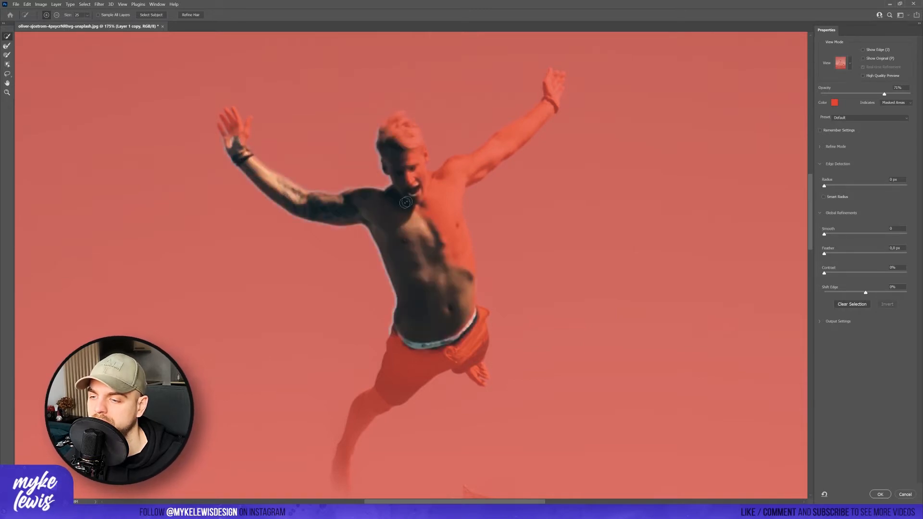
click(413, 175)
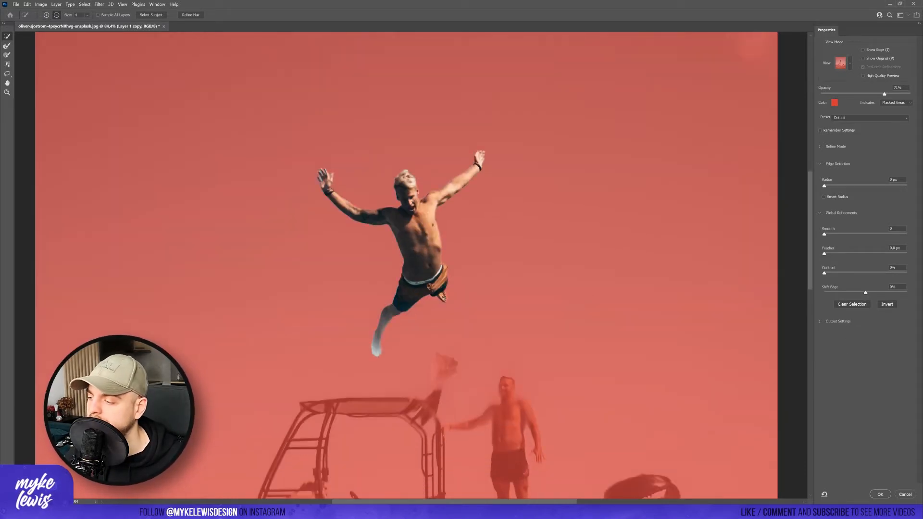
scroll(519, 221, down, 3)
click(879, 494)
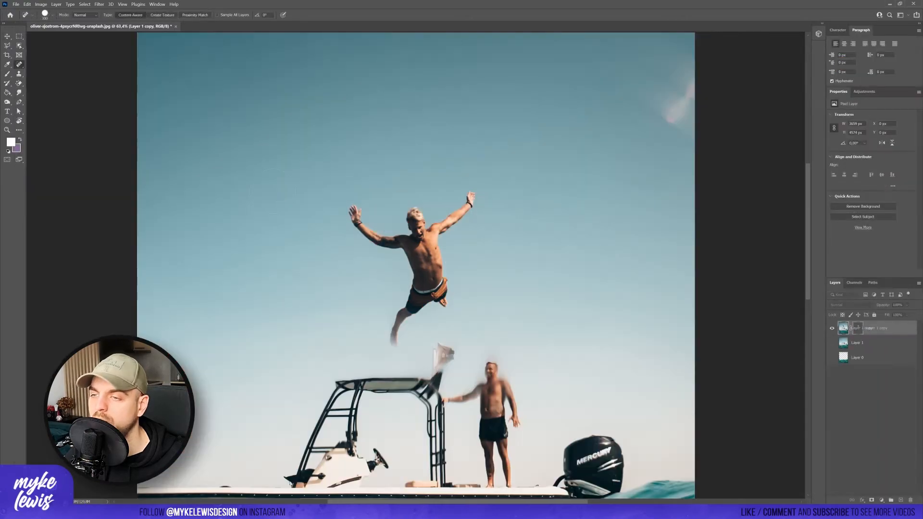
- Apply the layer mask of the cut-out jumping man and rename his layer Person
scroll(481, 265, down, 2)
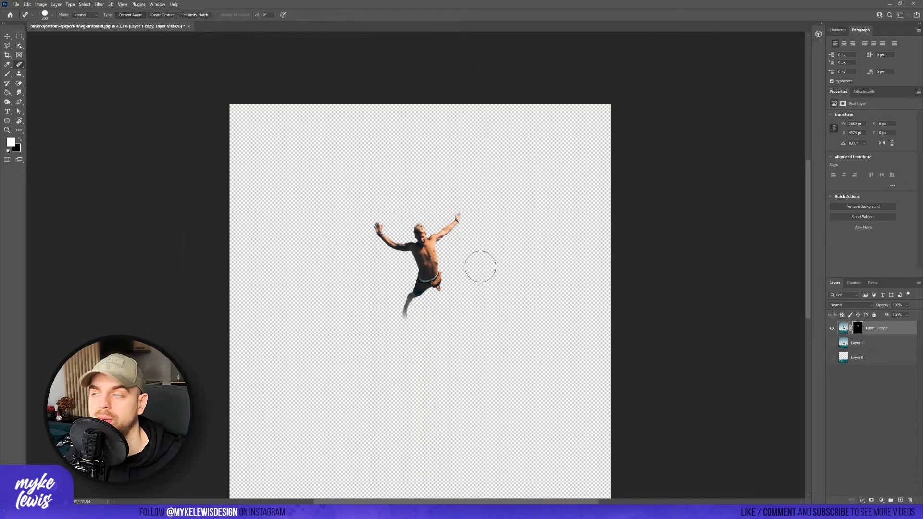
click(7, 40)
scroll(521, 242, up, 2)
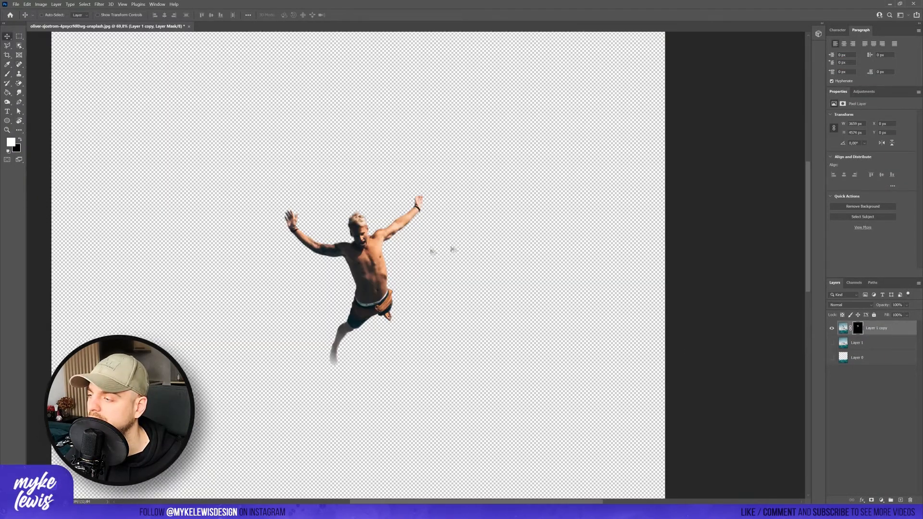
right_click(856, 326)
click(831, 334)
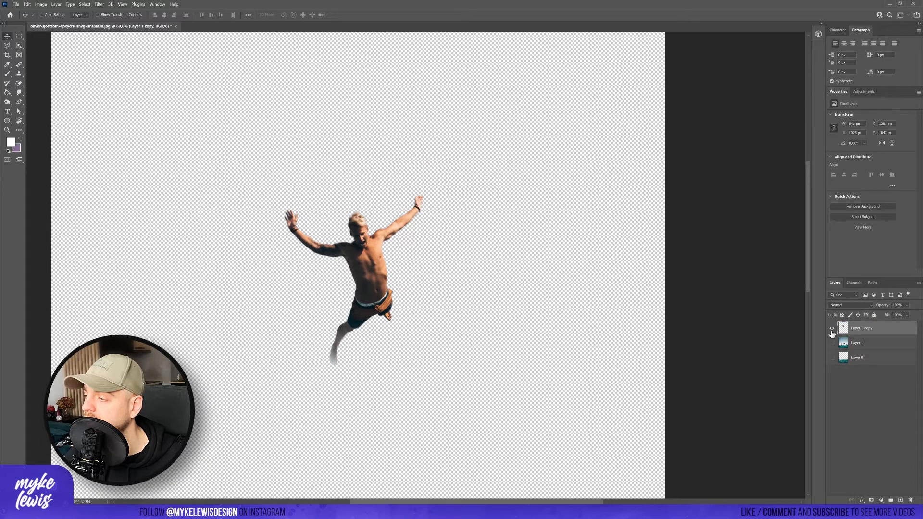
double_click(860, 331)
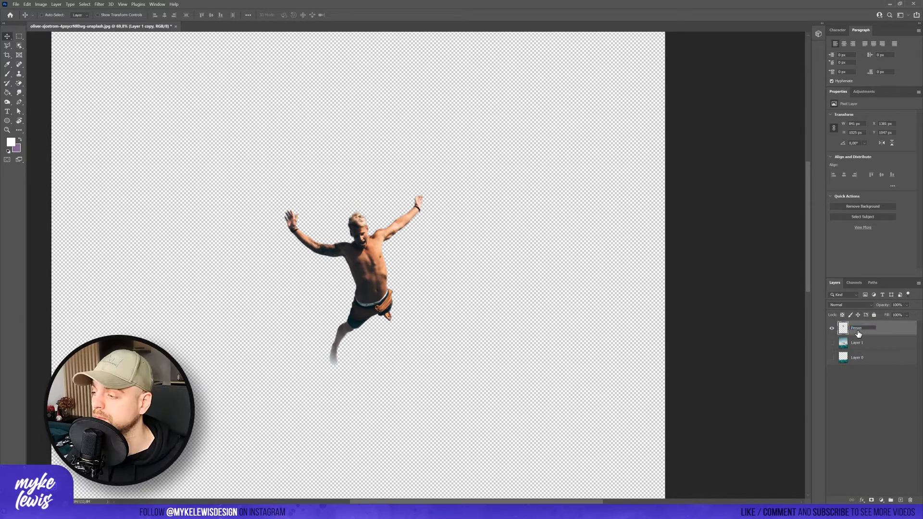
key(Return)
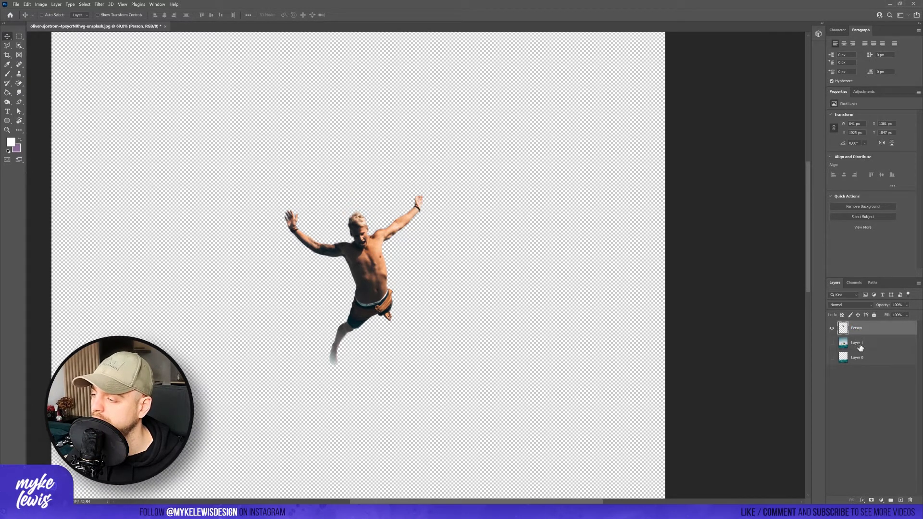
- Hide the Person layer and show Layer 1 with the whole image in view
click(831, 328)
click(831, 342)
key(ctrl+0)
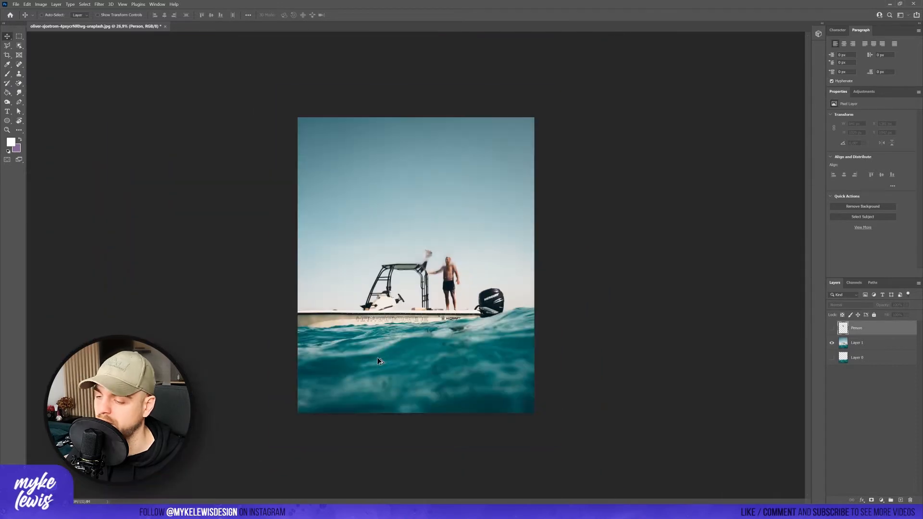
- Rename Layer 1, which holds the boat and sky background, as BG / Boat
double_click(857, 343)
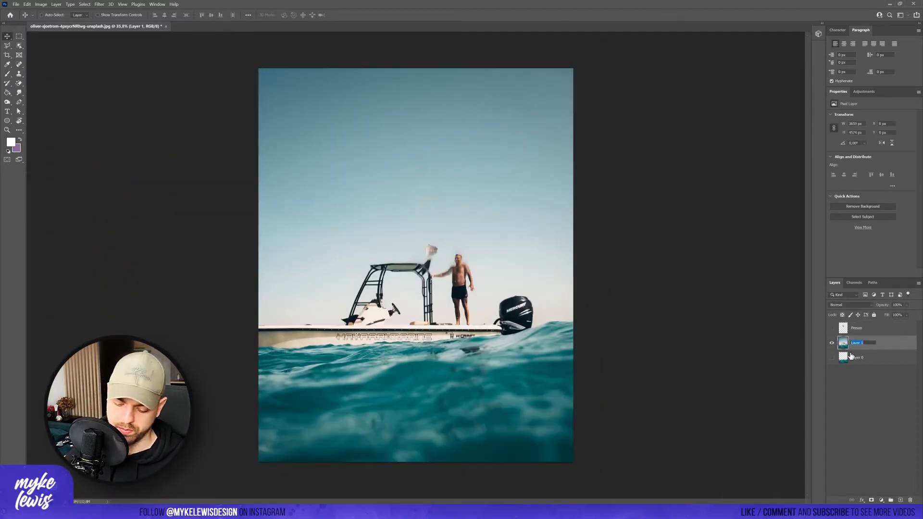
text(BG / Bo)
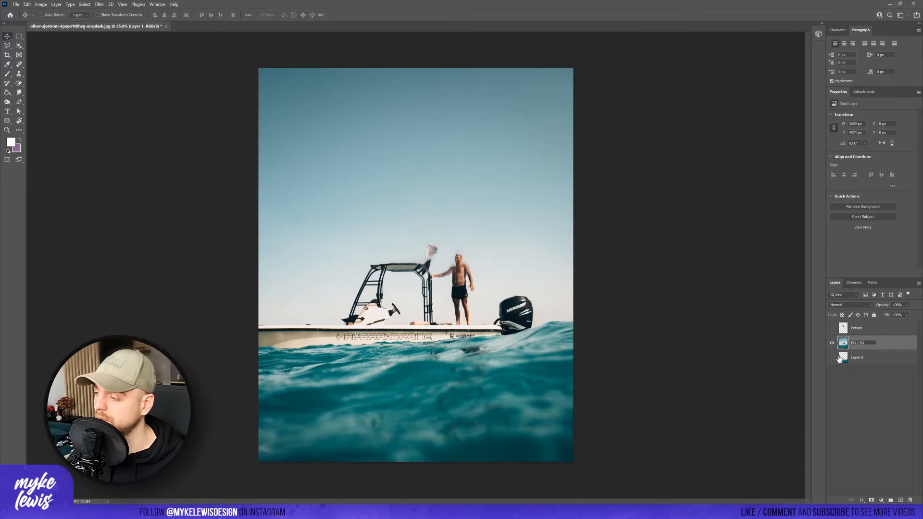
text(at)
key(Return)
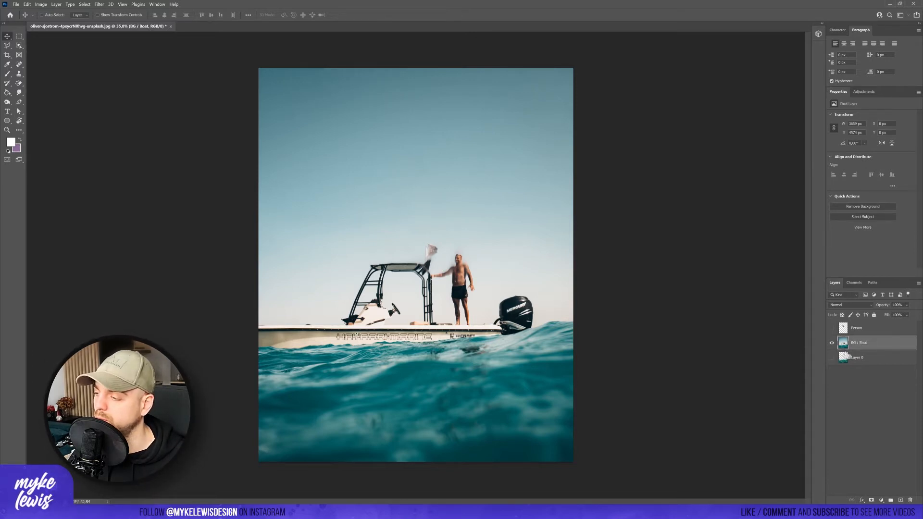
- Hide the BG / Boat layer, show Layer 0 with the sea and rename it Water
click(833, 342)
click(831, 357)
double_click(863, 357)
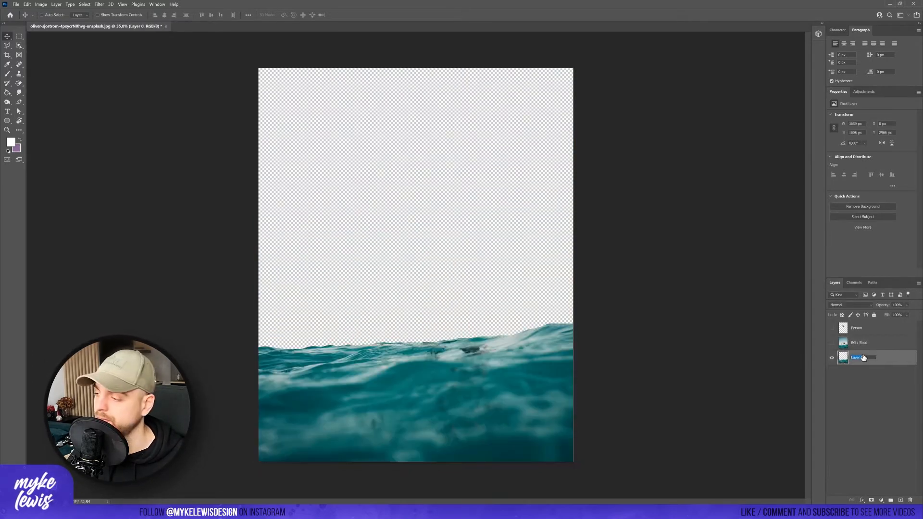
text(Water)
key(Return)
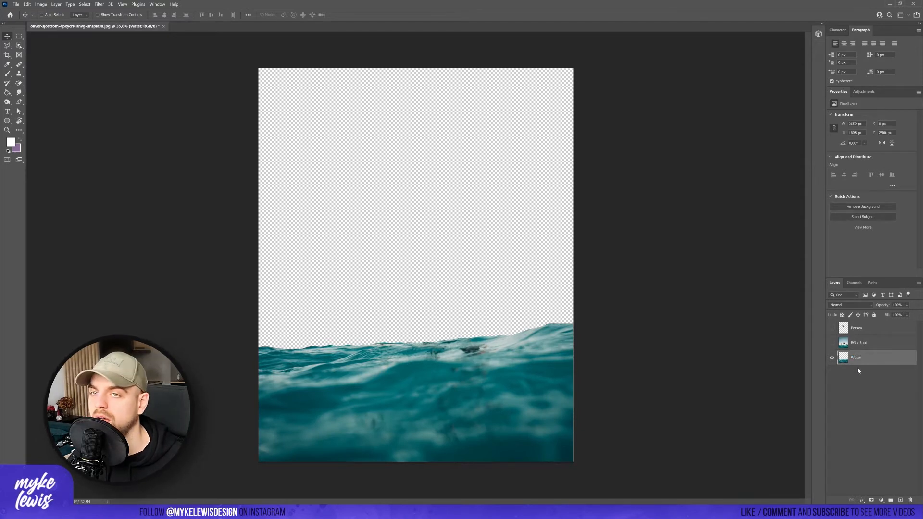
- Show the Person and BG / Boat layers and save the layered document as Image Animation.psd
drag(832, 329, 832, 344)
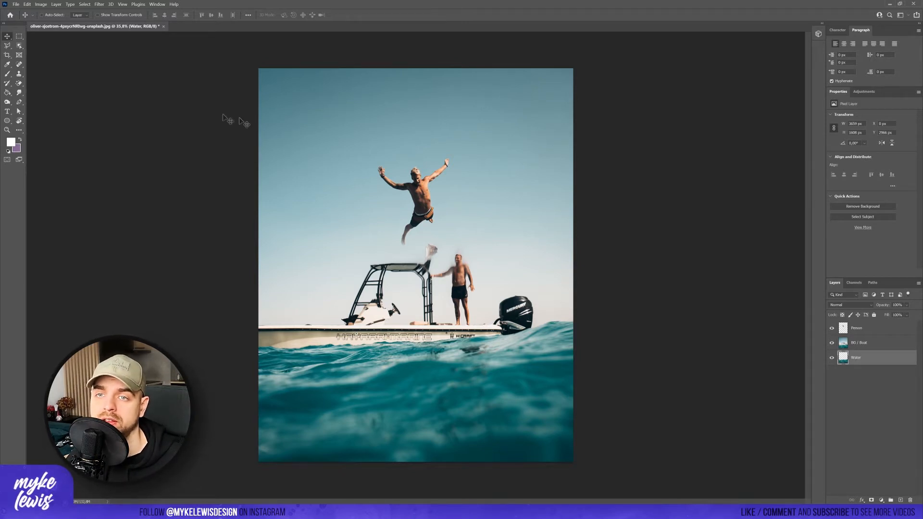
click(16, 4)
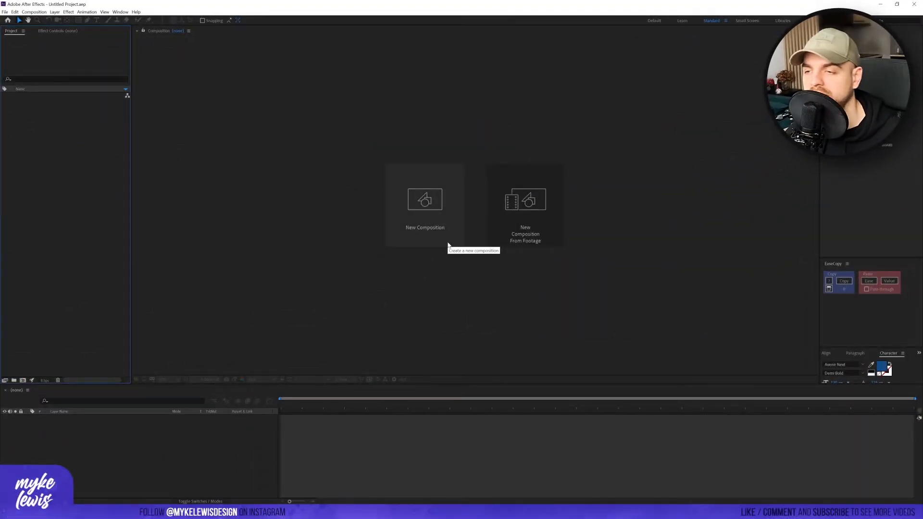
- In After Effects, create a 1920 x 1920 px composition named Comp 1 at 30 frames per second, lasting 5 seconds
click(409, 217)
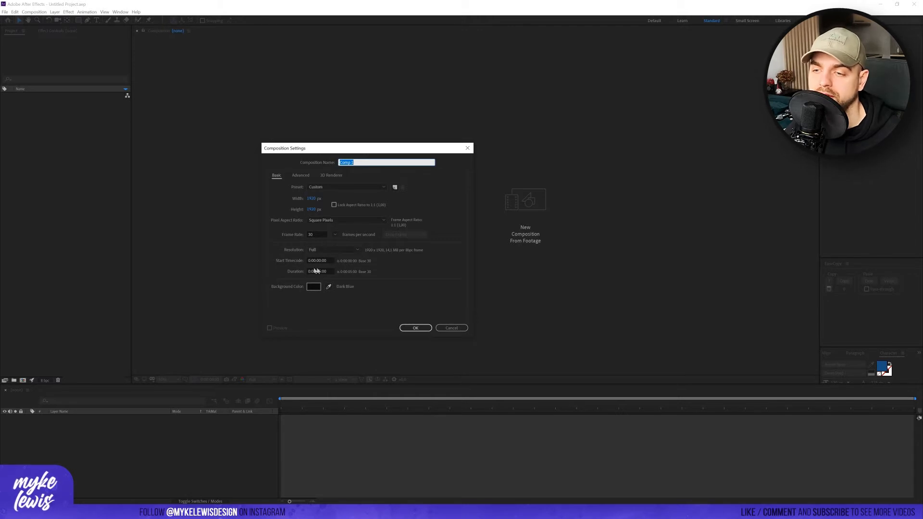
click(317, 235)
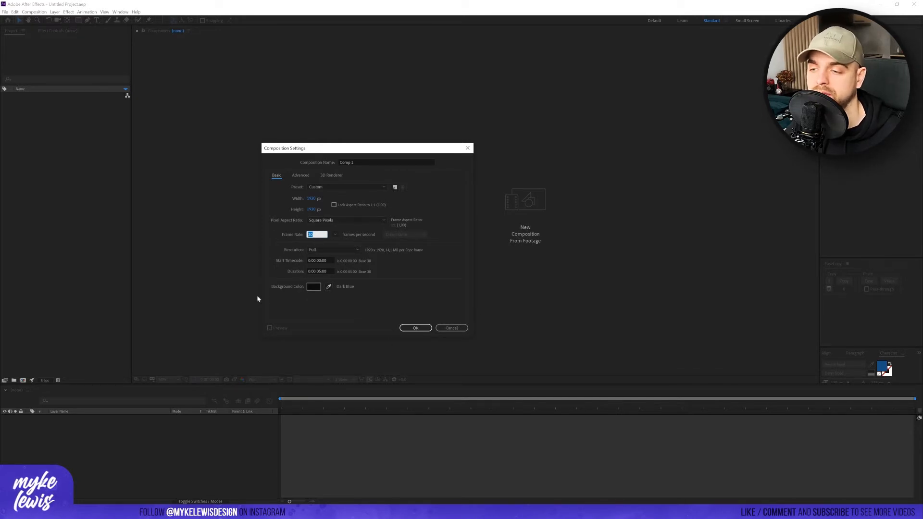
click(409, 329)
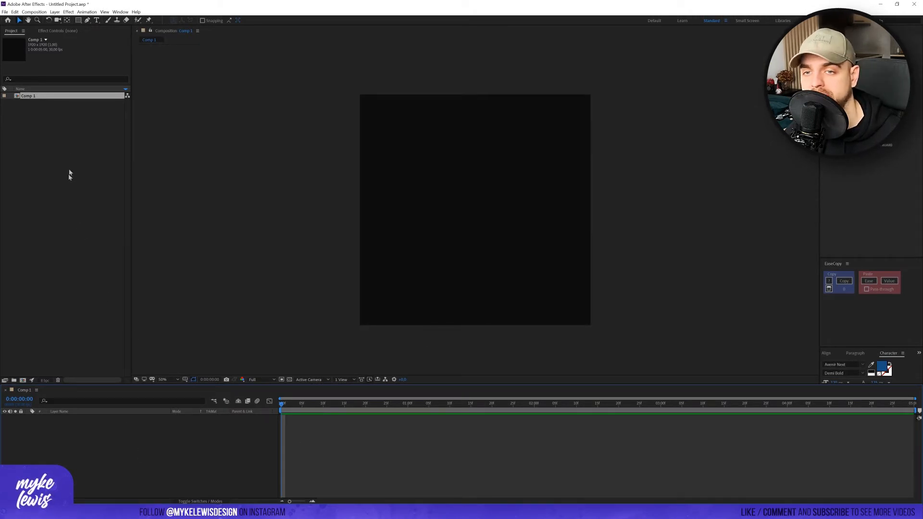
- Import Image Animation.psd into the project as a composition with editable layer styles
click(44, 172)
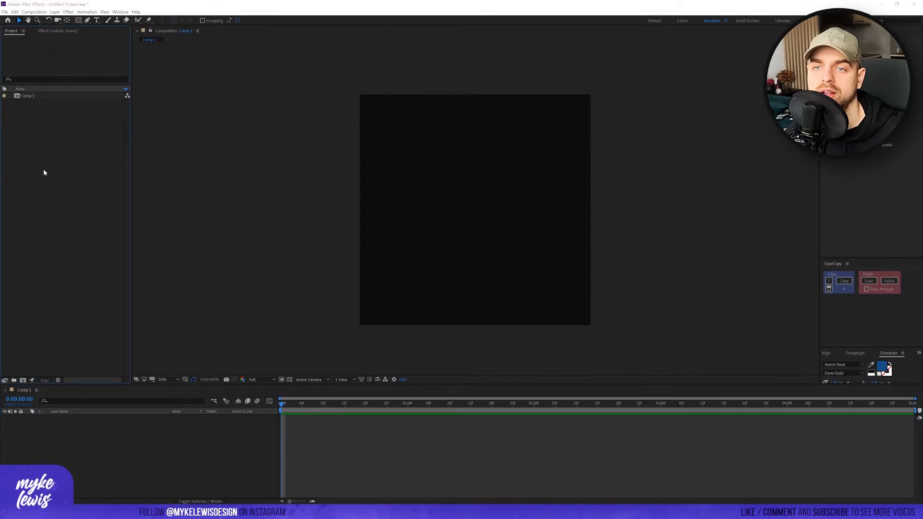
click(5, 12)
mouse_move(66, 106)
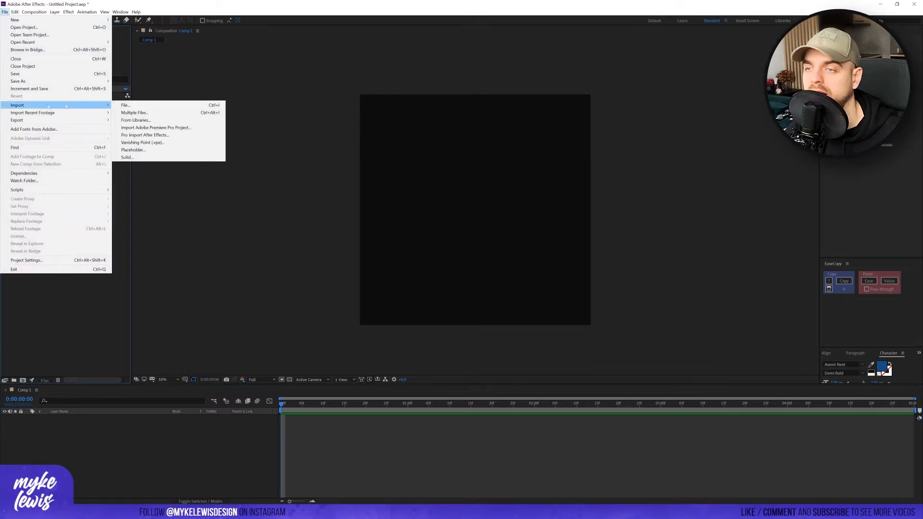
click(125, 104)
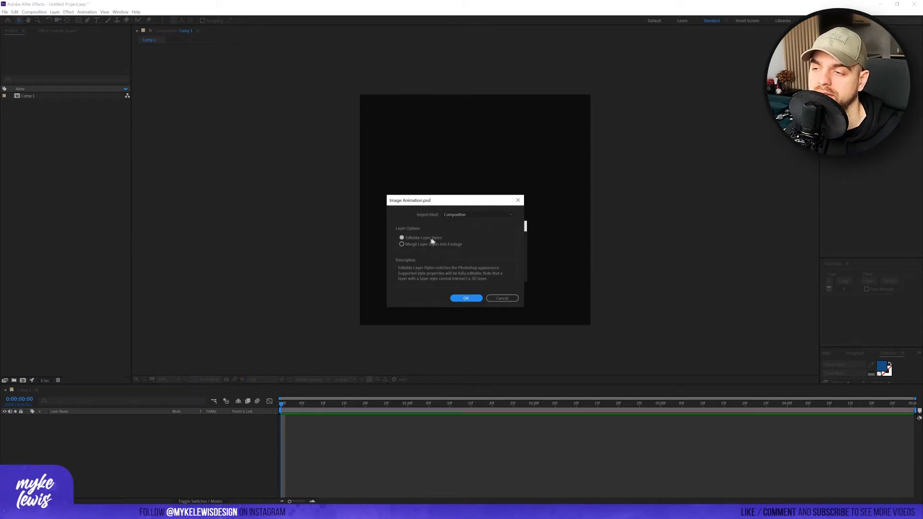
click(466, 298)
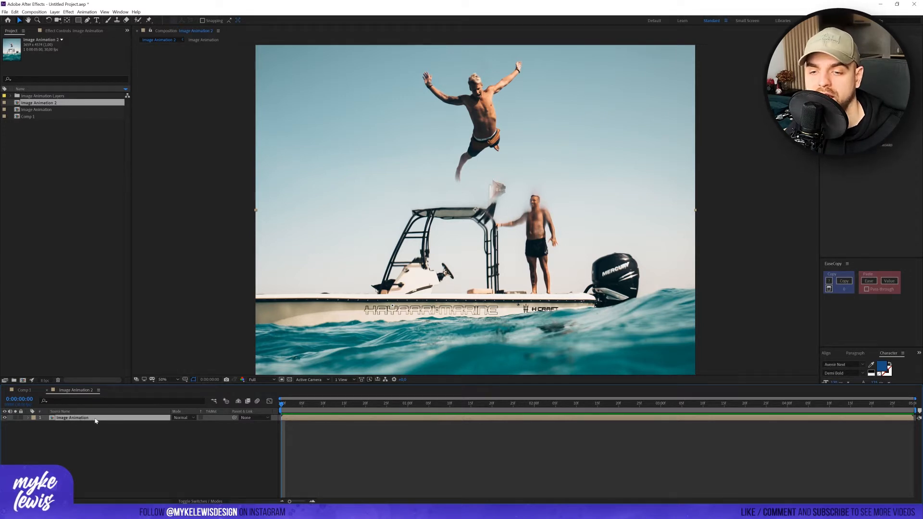
- Copy the Person, BG / Boat and Water layers from the Image Animation composition into Comp 1
double_click(95, 419)
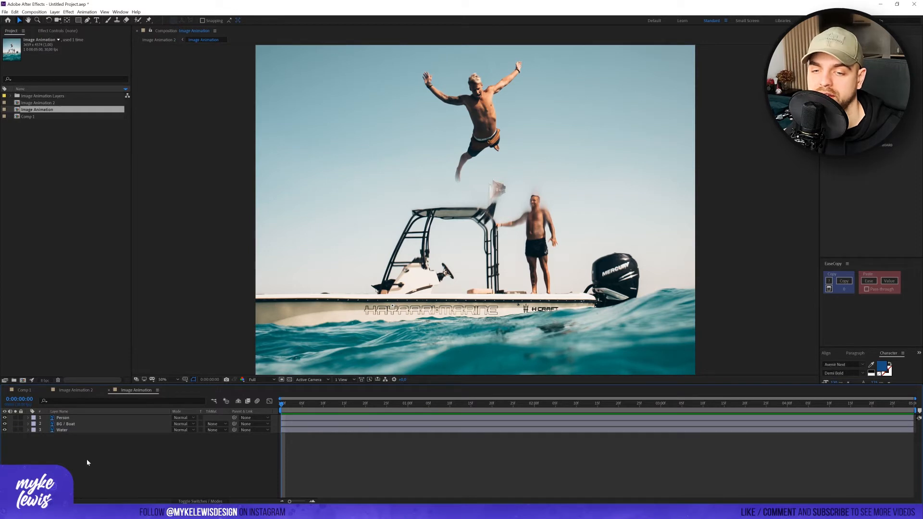
key(ctrl+a)
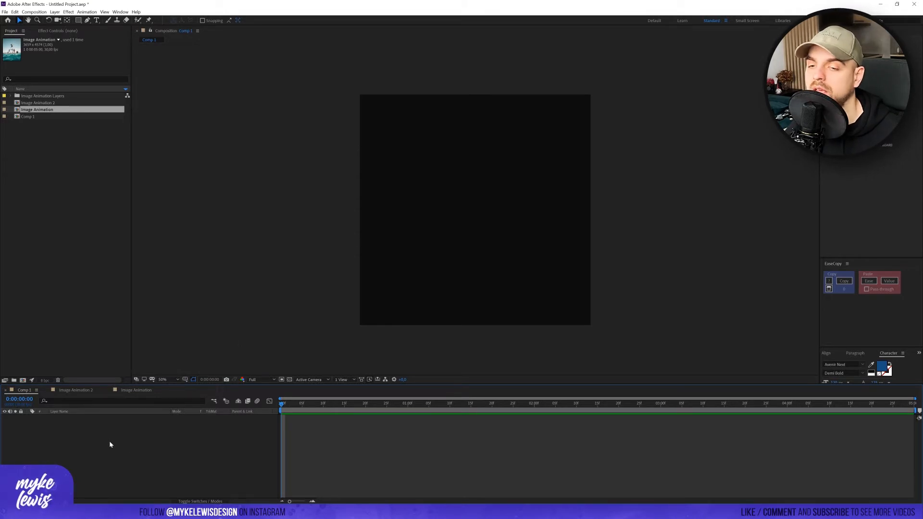
key(ctrl+v)
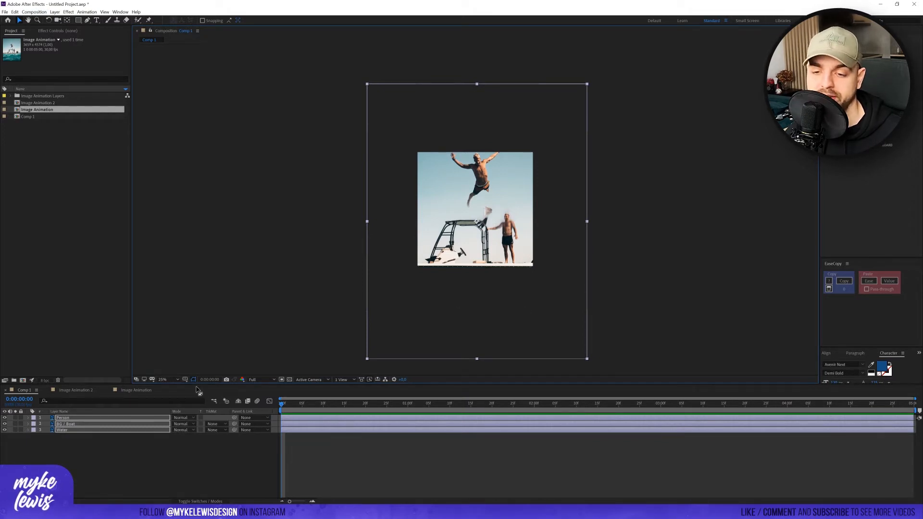
- Scale the three pasted layers to 63% and move them slightly up in the frame, then collapse their properties
key(s)
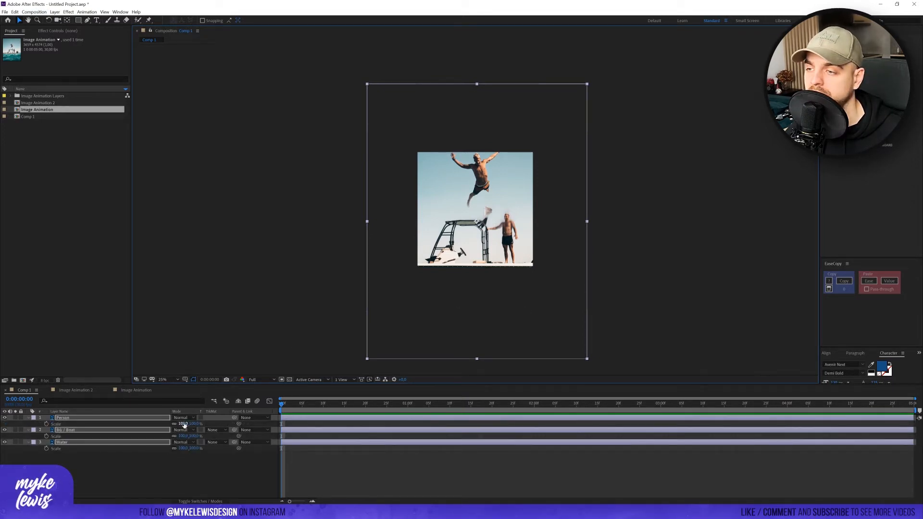
drag(182, 424, 171, 424)
scroll(522, 214, up, 2)
drag(521, 214, 520, 209)
scroll(550, 203, down, 2)
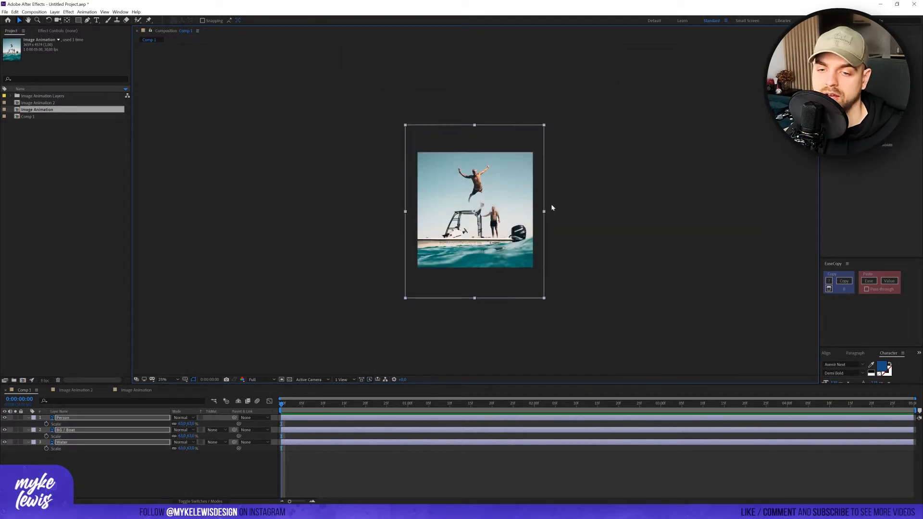
click(563, 200)
click(29, 417)
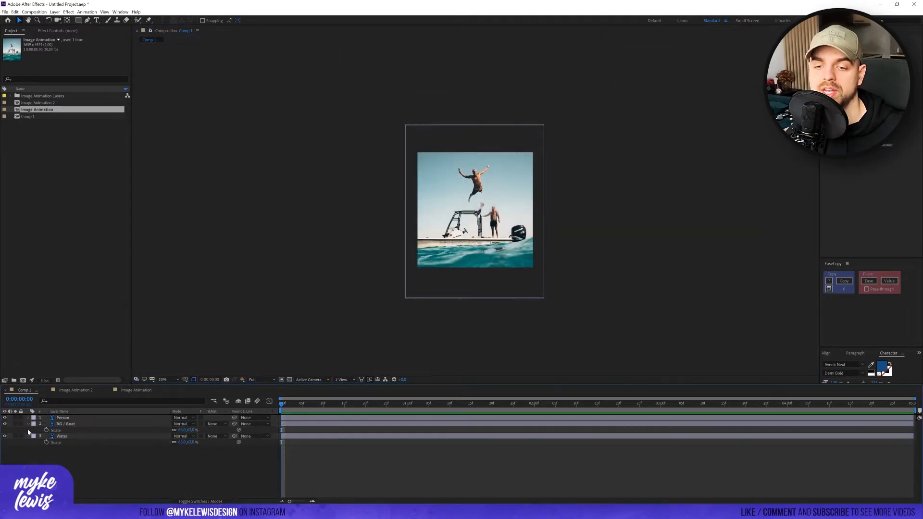
click(28, 436)
click(28, 424)
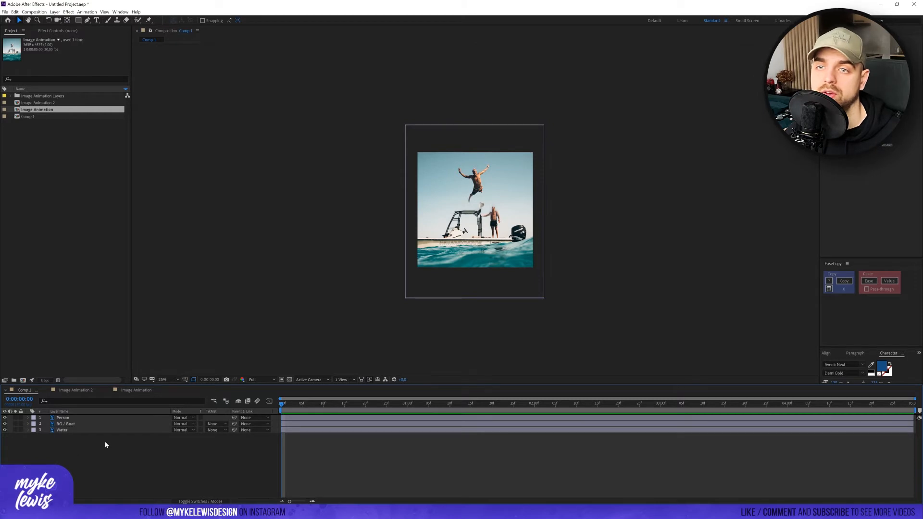
- Add a two-node camera named Camera 1 to Comp 1, keeping the default camera settings
click(56, 11)
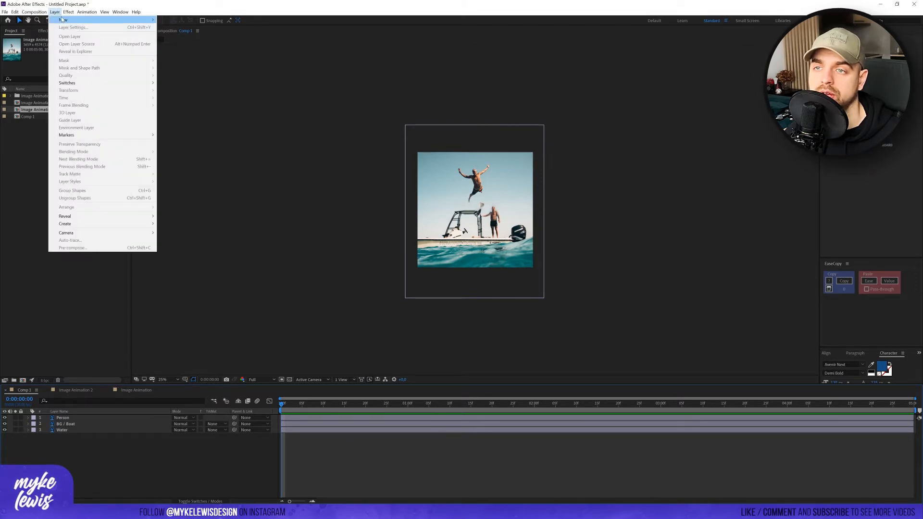
mouse_move(73, 16)
click(187, 43)
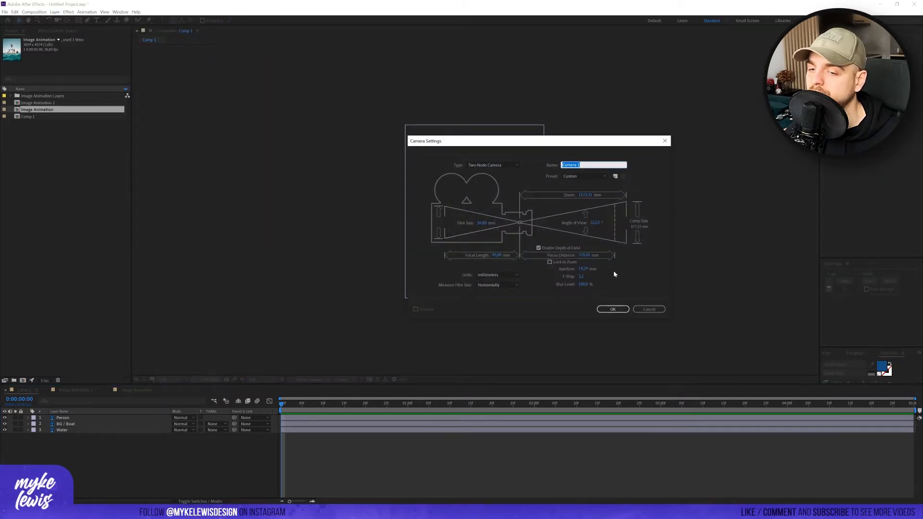
click(613, 309)
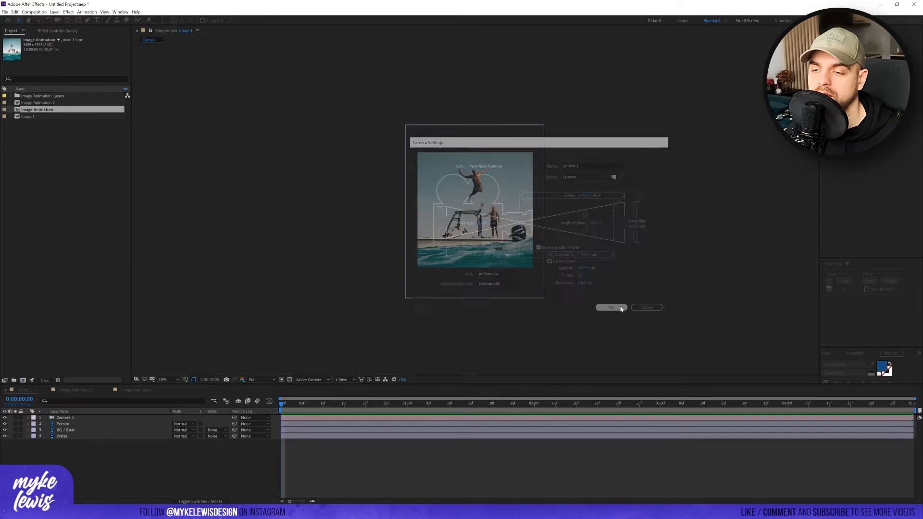
- Split the composition viewer into two horizontal views, with the active camera view enlarged to 50%
click(348, 381)
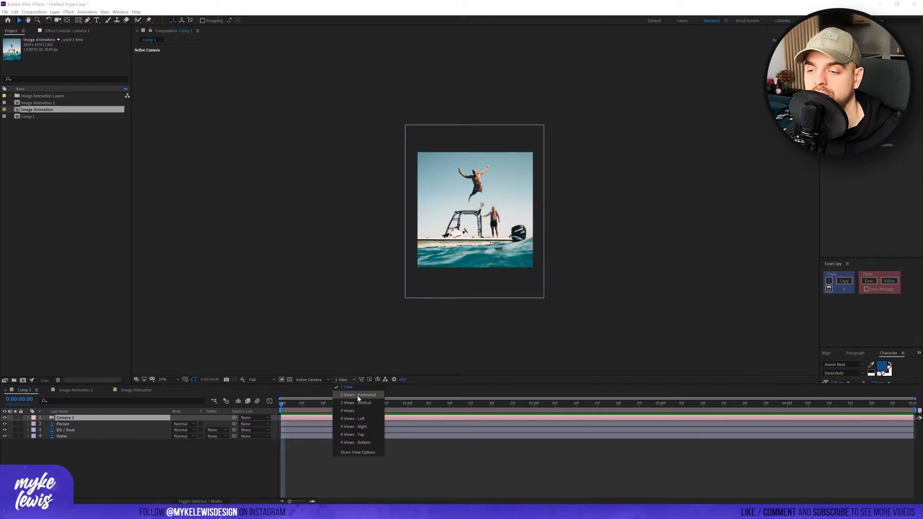
click(357, 396)
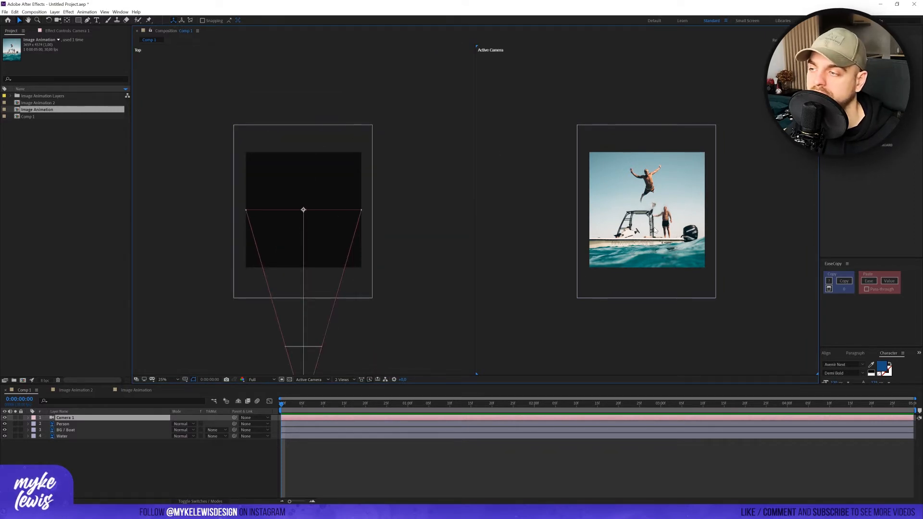
key(period)
- Turn off Depth of Field in the camera options of Camera 1
click(28, 418)
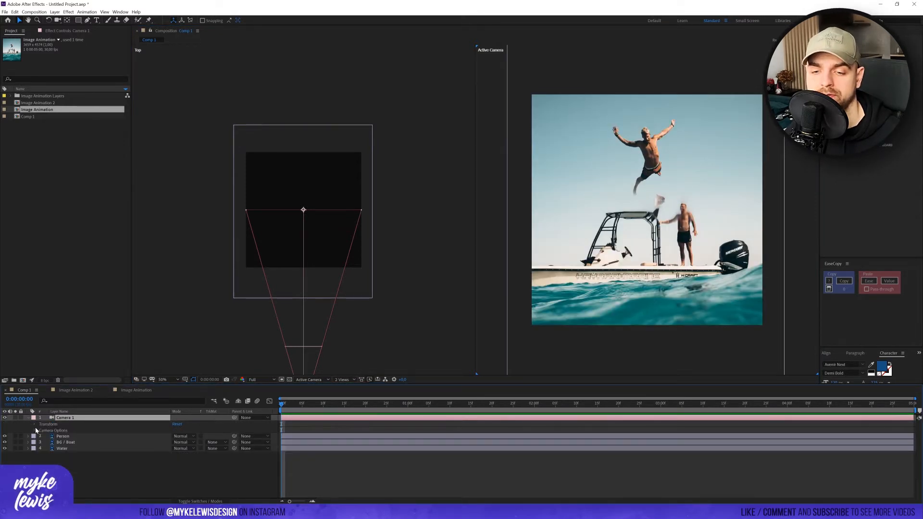
click(35, 430)
scroll(92, 439, down, 1)
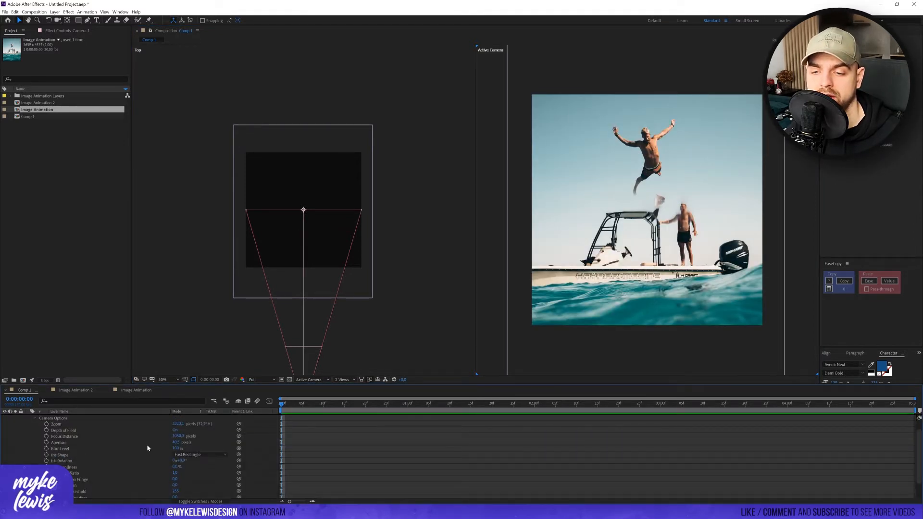
click(175, 430)
scroll(29, 440, up, 1)
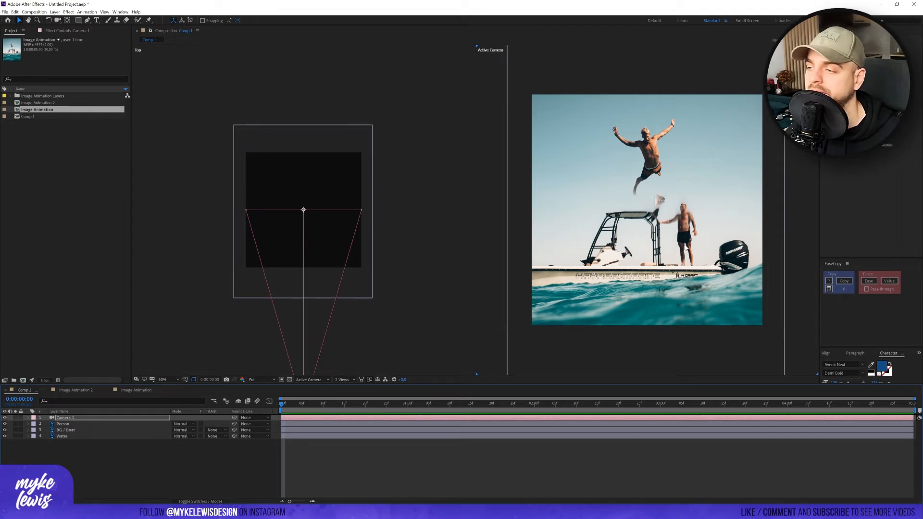
- Reveal the layer switches and make the Person, BG / Boat and Water layers 3D
drag(689, 249, 662, 244)
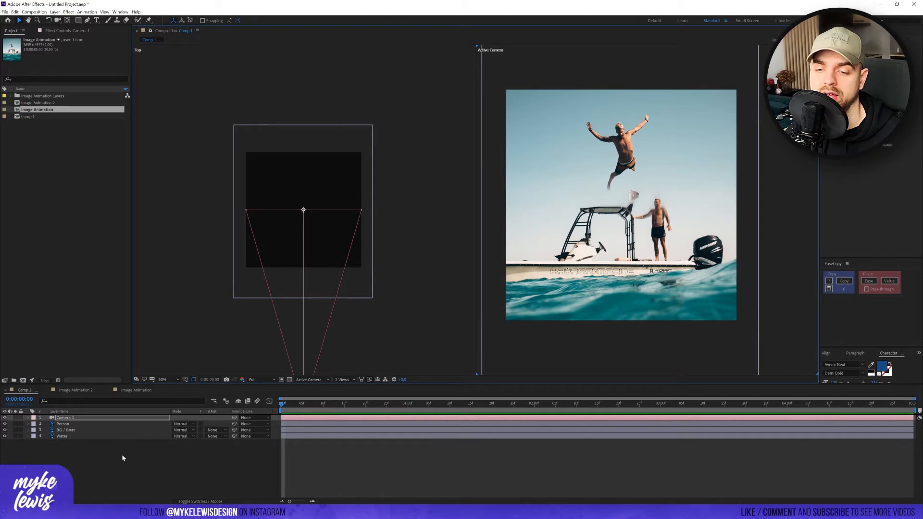
drag(126, 454, 100, 422)
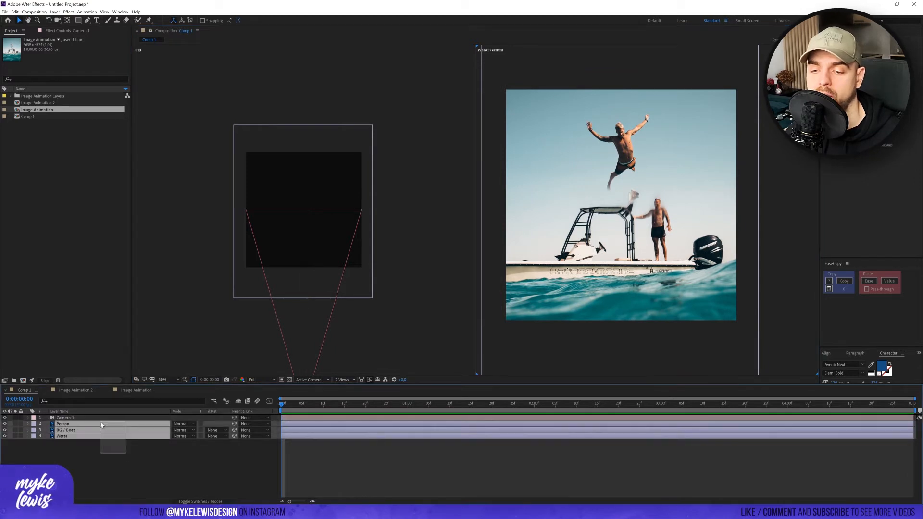
click(191, 500)
click(162, 468)
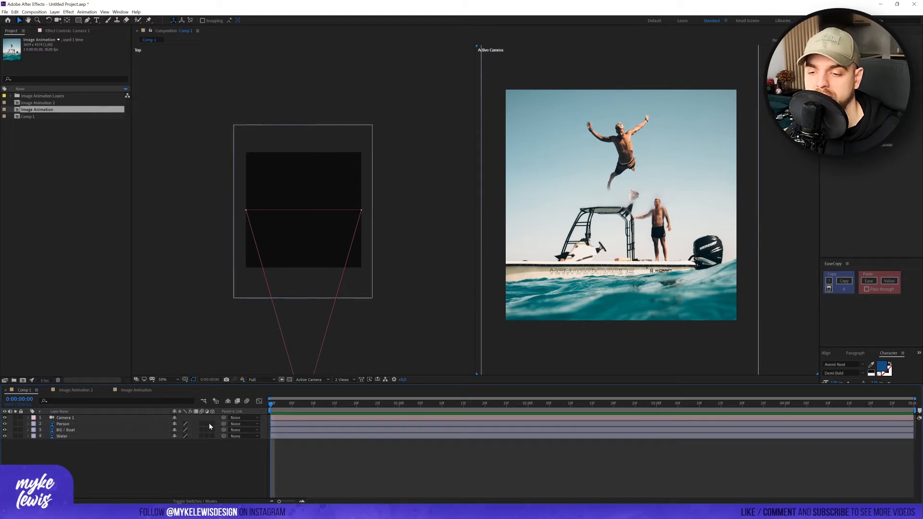
click(212, 423)
click(212, 436)
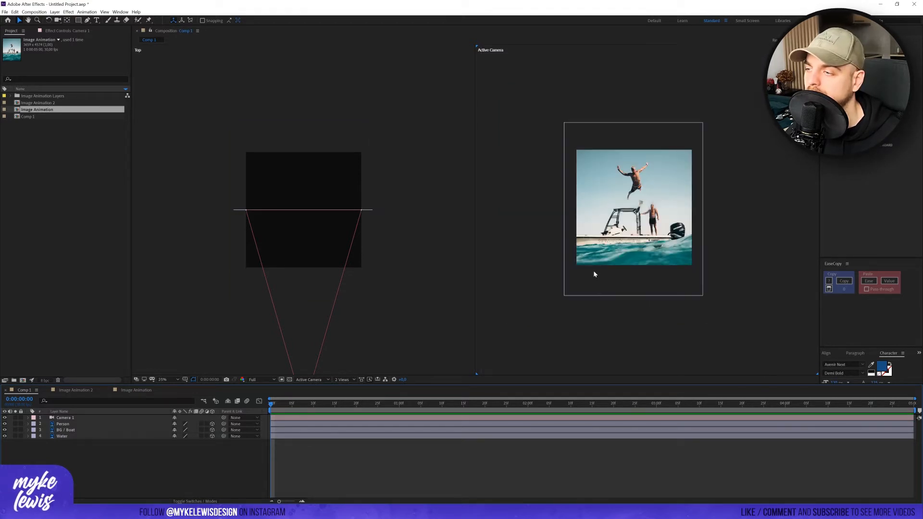
- In the top view, push the BG / Boat layer back in depth and bring the Water layer slightly in front of the Person layer
drag(659, 260, 639, 259)
click(310, 210)
scroll(312, 237, up, 2)
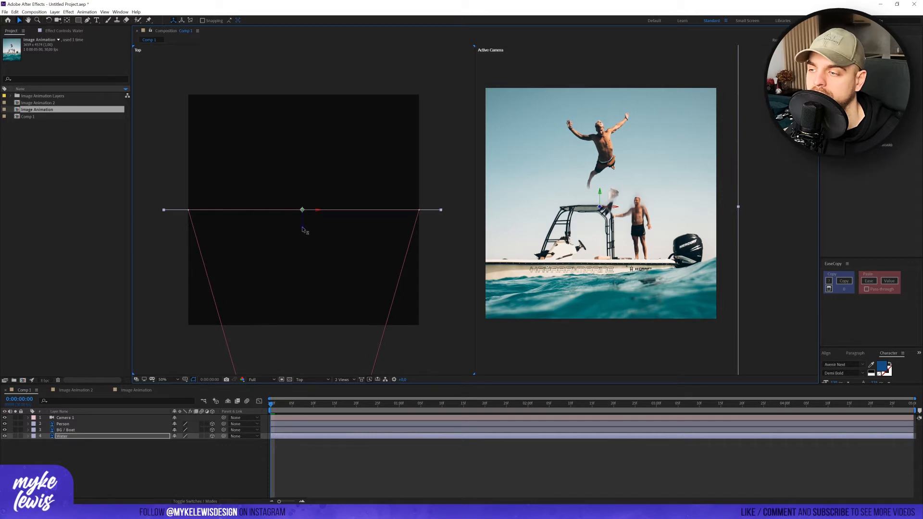
drag(301, 226, 310, 154)
click(124, 430)
click(81, 437)
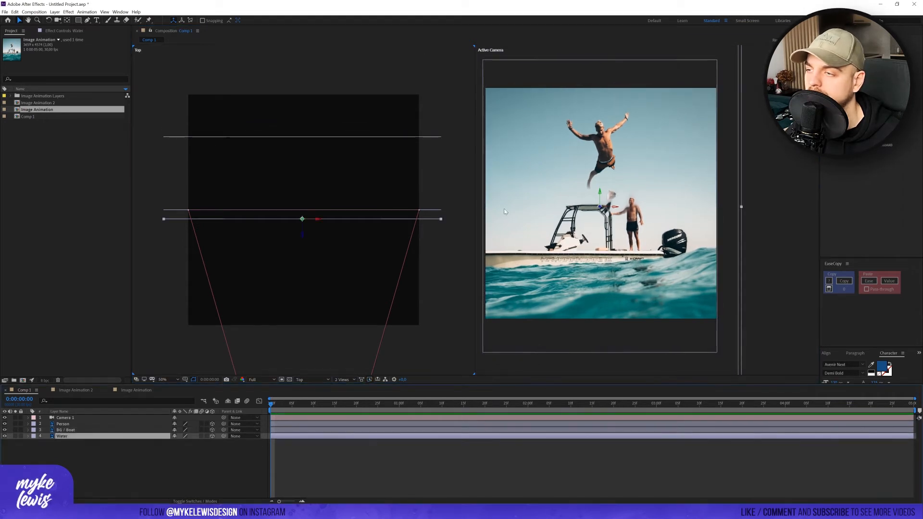
- Raise the Water layer slightly over the boat's hull and push it back in depth between the Person and BG / Boat layers
drag(599, 196, 600, 181)
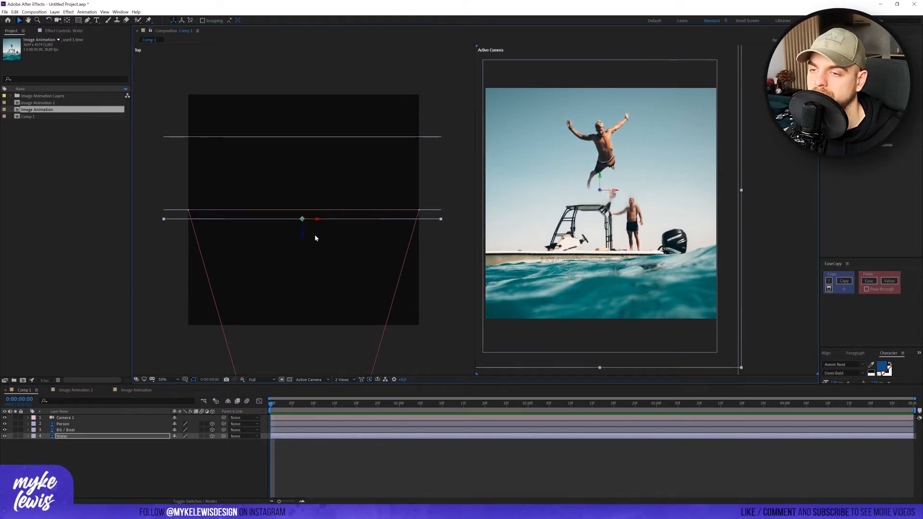
drag(316, 237, 315, 193)
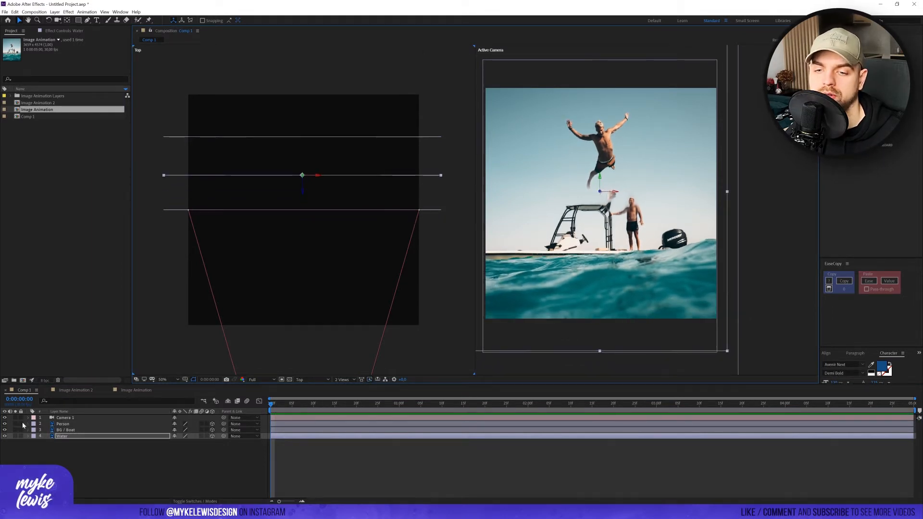
- Hide the Person layer and move the Water layer above BG / Boat in the layer order
click(60, 425)
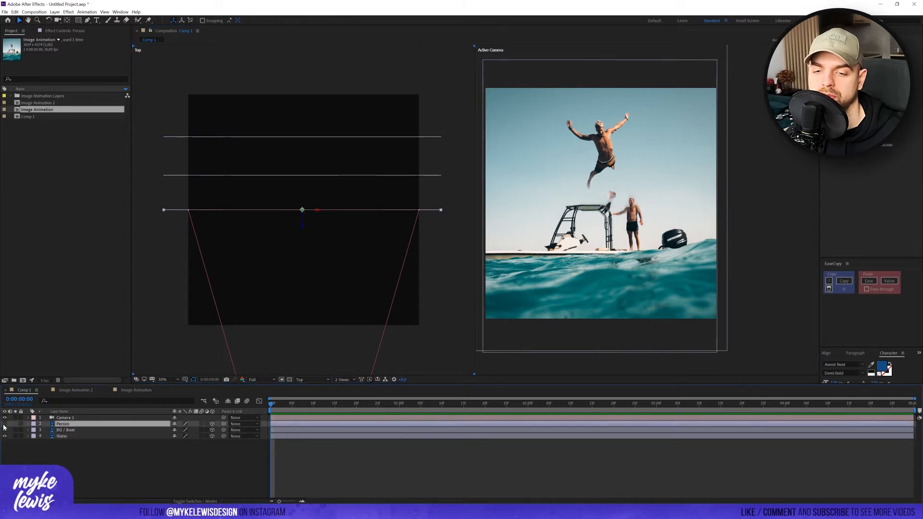
click(72, 438)
drag(70, 438, 69, 433)
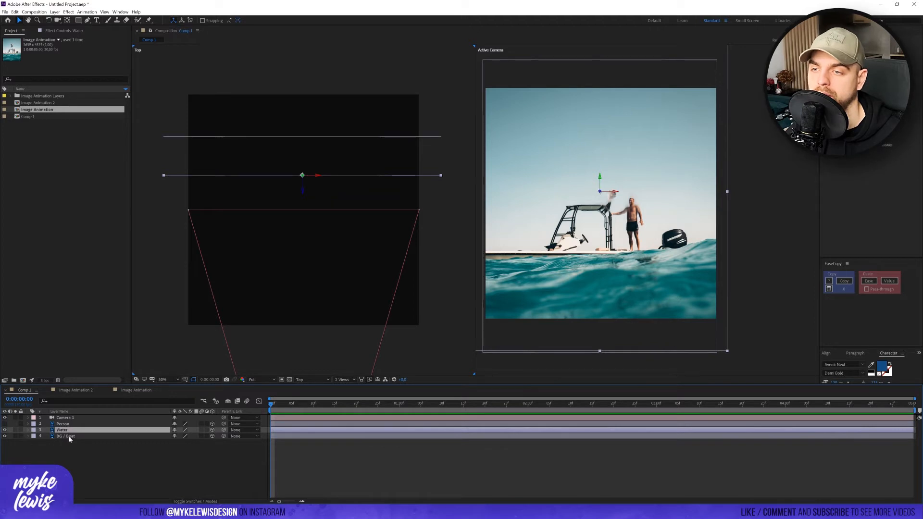
- Bring the Water layer forward to the Person layer's depth and keyframe its Position from 0:00:00:00 to a point closer to the camera at 0:00:04:29
drag(301, 192, 303, 225)
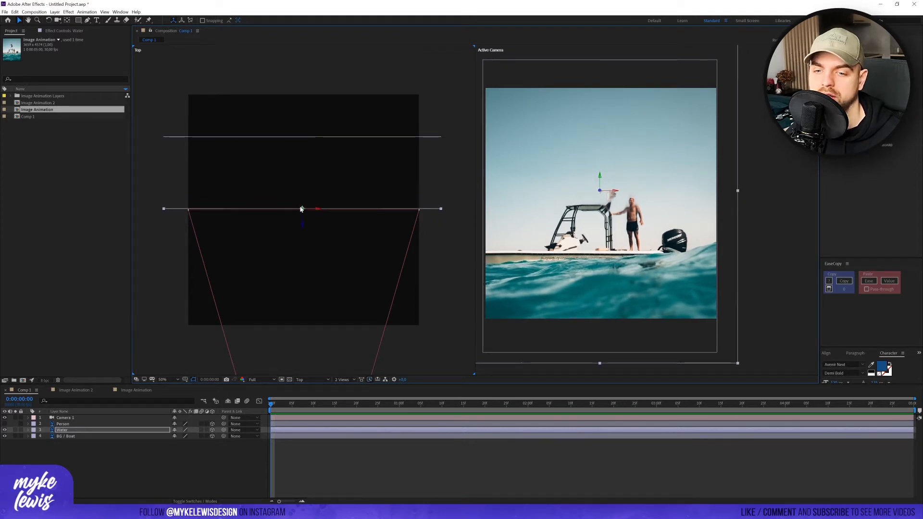
click(75, 430)
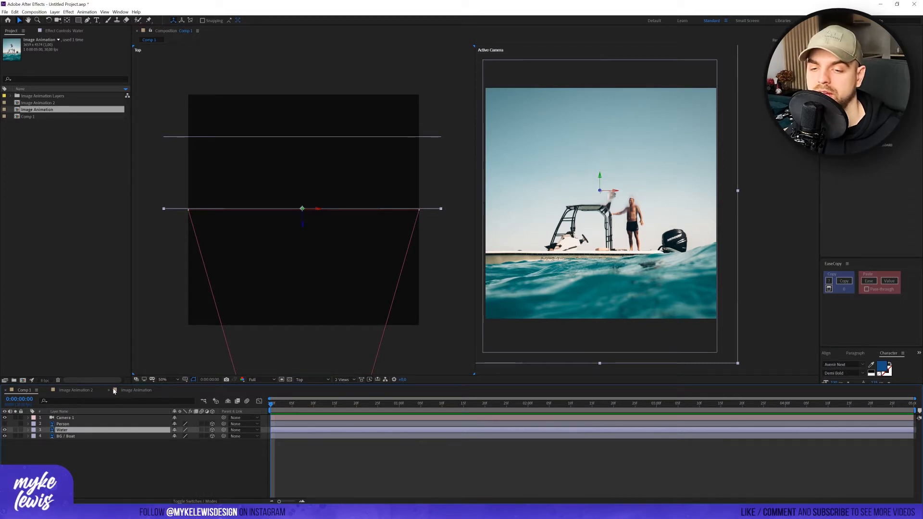
key(p)
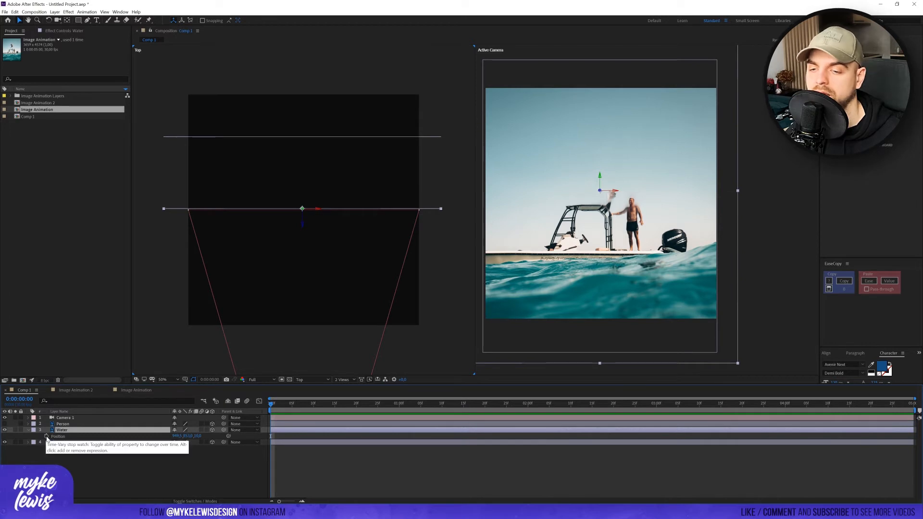
click(46, 436)
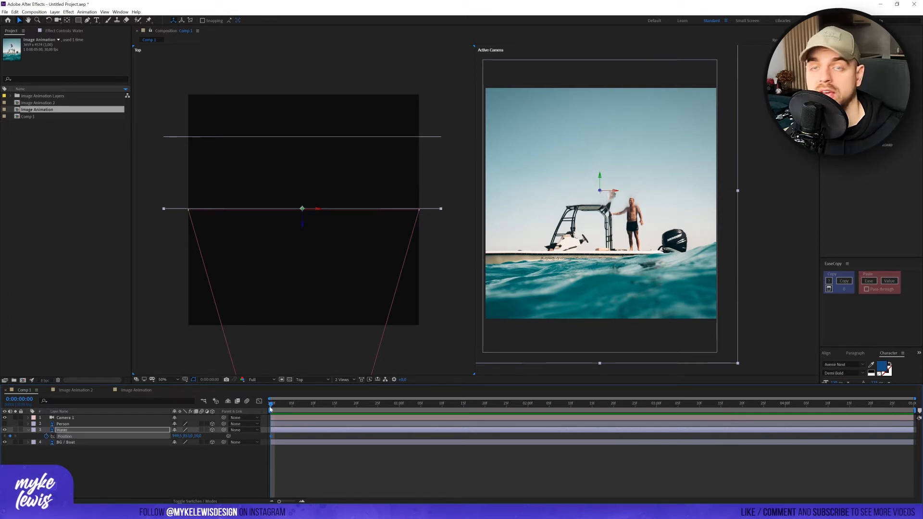
drag(274, 404, 294, 407)
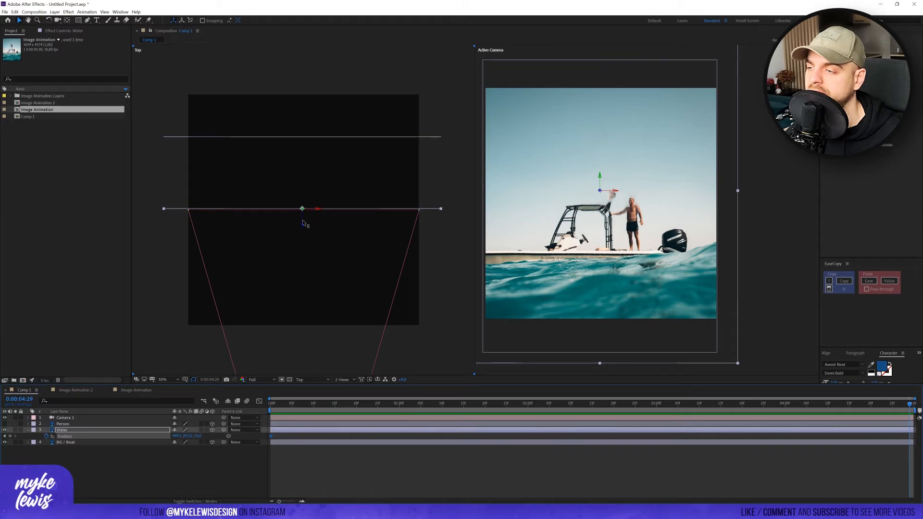
drag(303, 224, 304, 254)
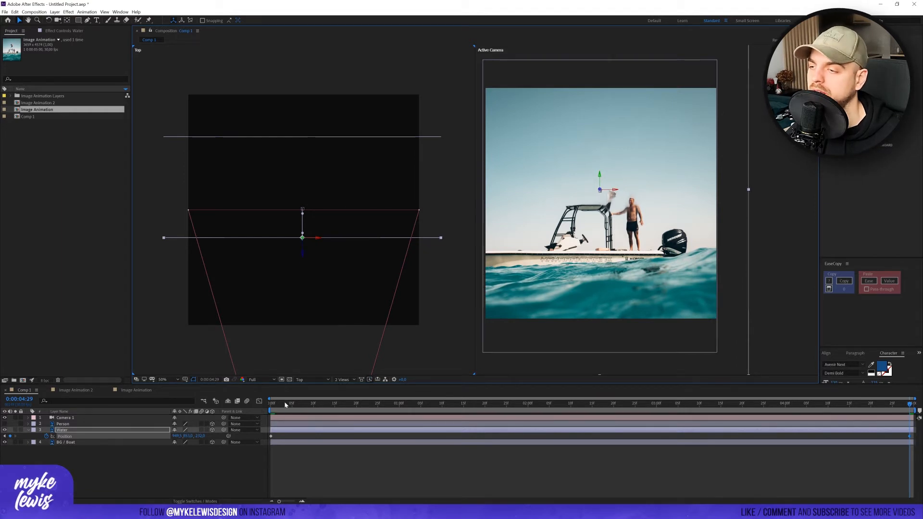
- Play back the Water layer's movement from the start and lower the preview resolution to Quarter for smoother playback
drag(285, 405, 271, 405)
key(space)
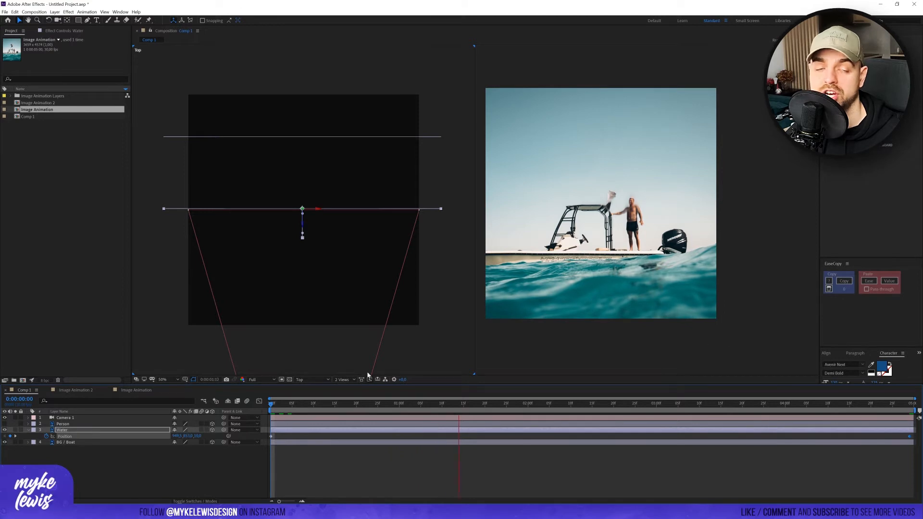
key(space)
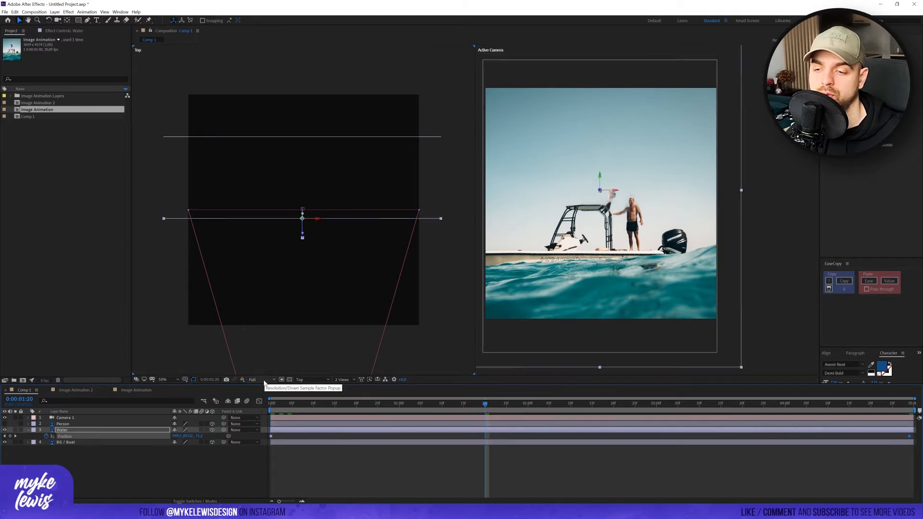
click(264, 381)
click(261, 421)
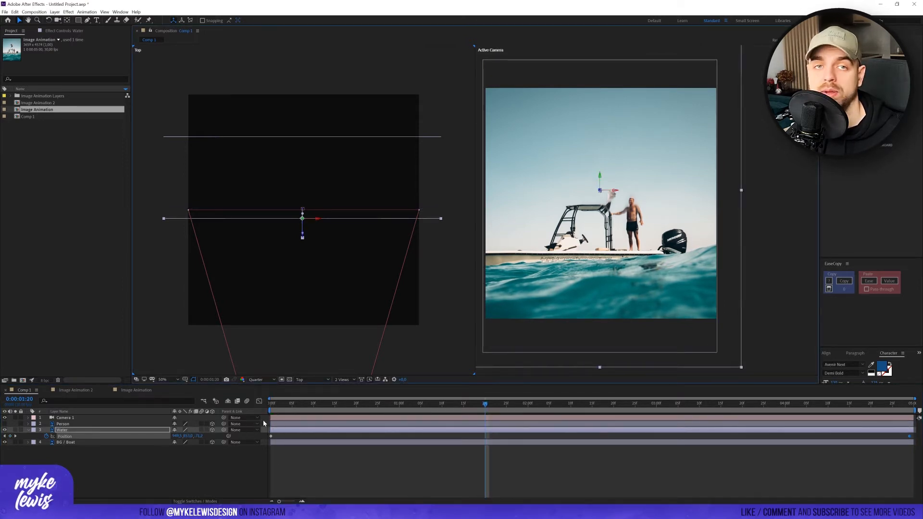
key(space)
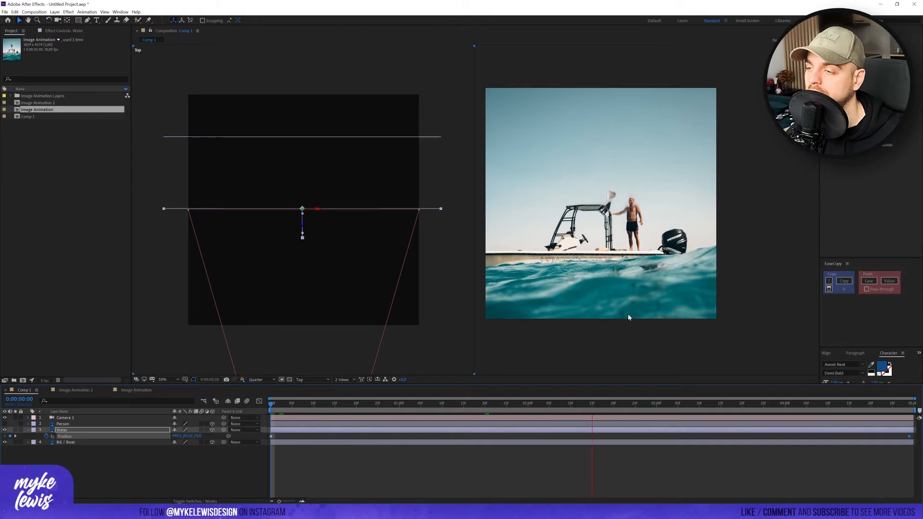
key(space)
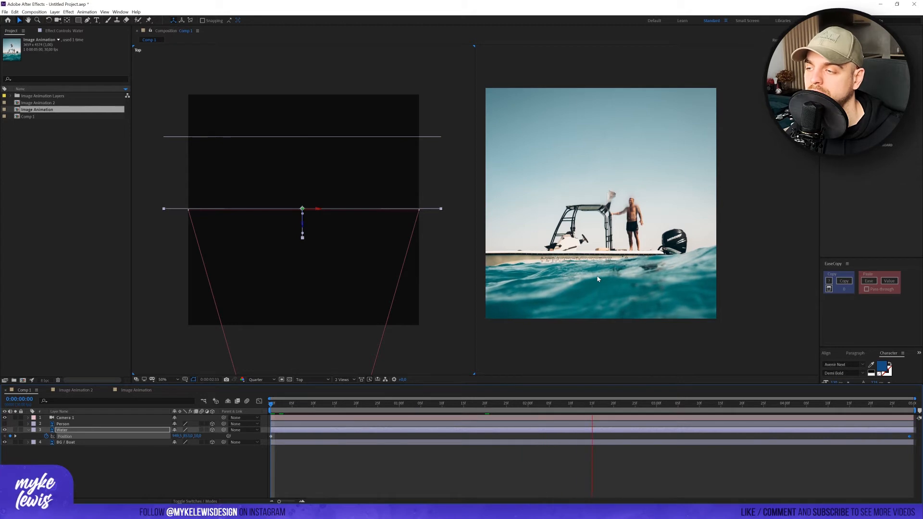
key(space)
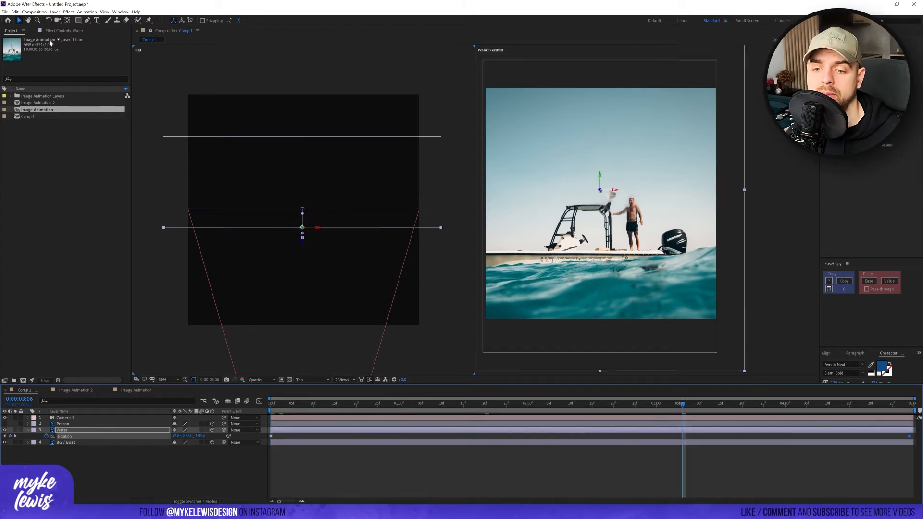
- Show the Water layer's effect controls and apply the Turbulent Displace effect to it
click(63, 30)
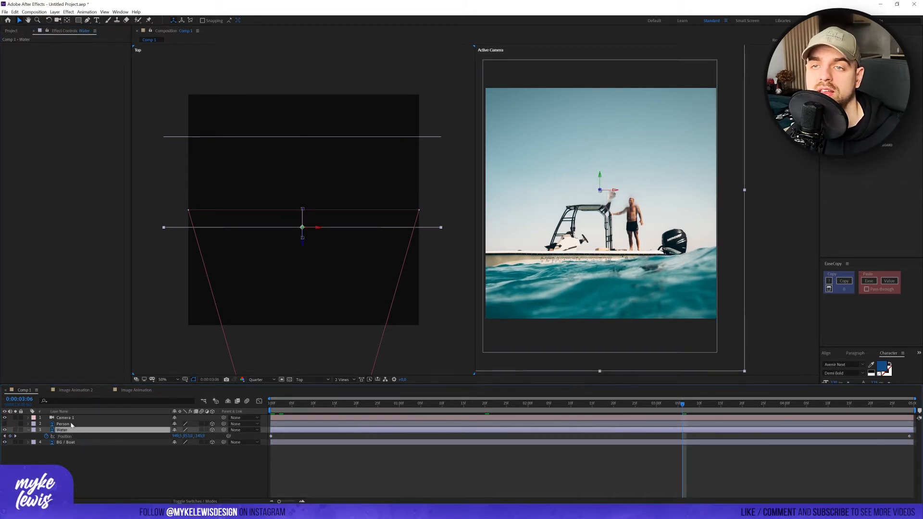
click(52, 13)
mouse_move(81, 13)
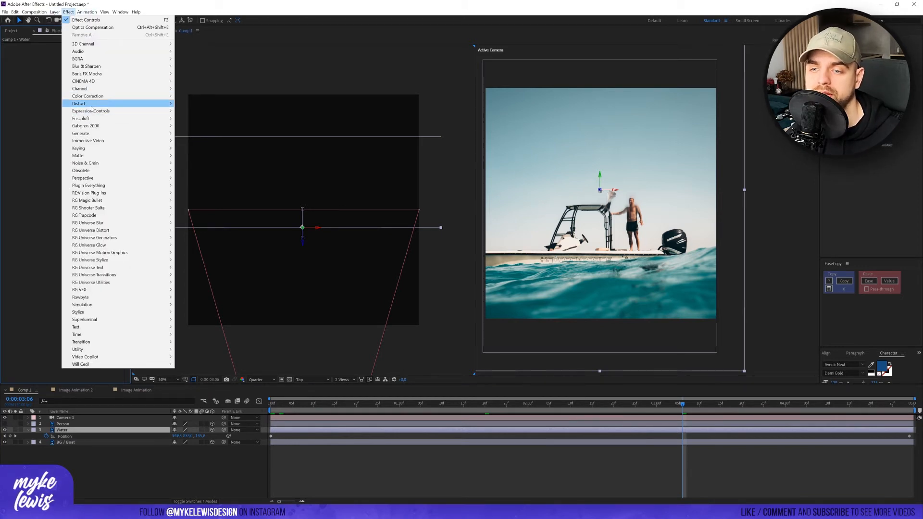
mouse_move(120, 103)
click(201, 341)
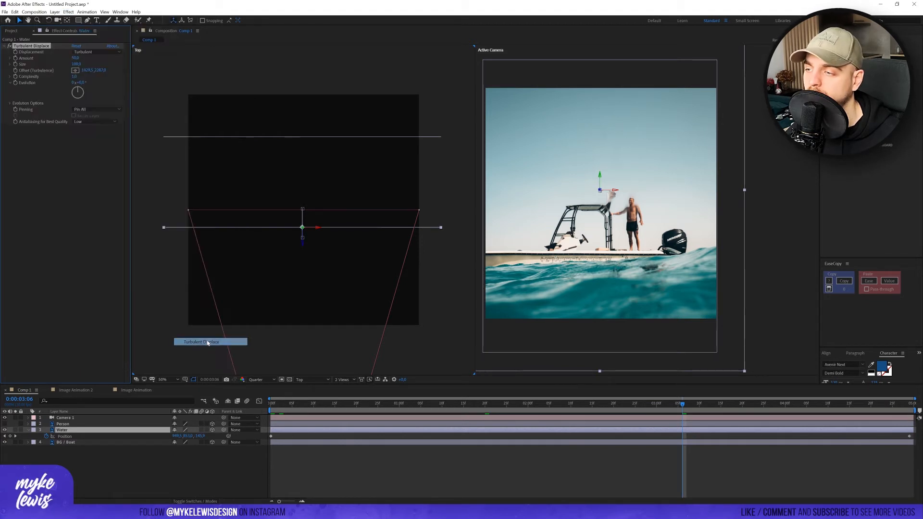
- Lower the Turbulent Displace Amount to 15, try out the Evolution angle on the water and return it to 0°
scroll(665, 284, up, 1)
drag(665, 285, 678, 240)
scroll(677, 239, down, 1)
drag(624, 259, 650, 271)
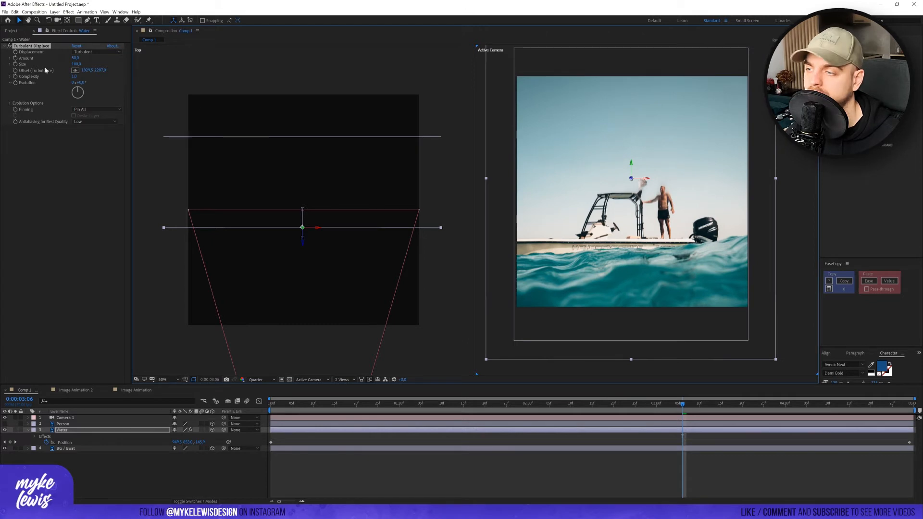
click(10, 46)
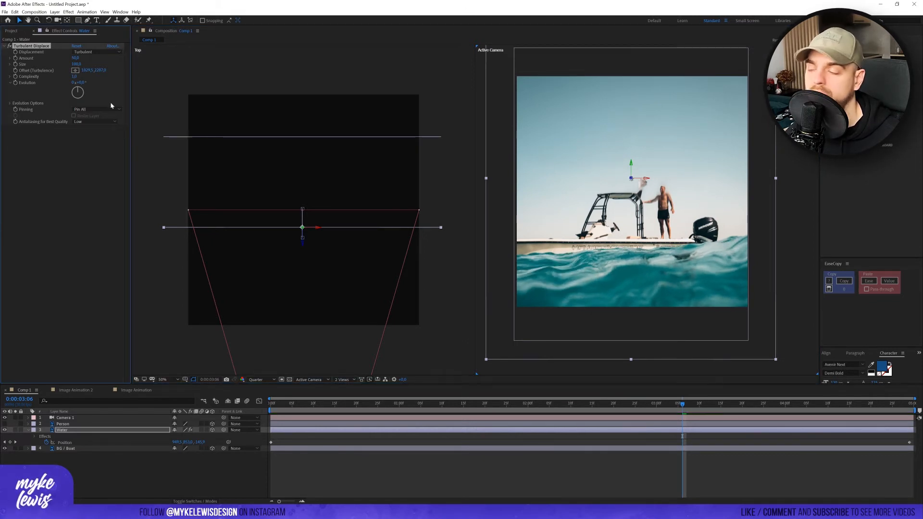
mouse_move(79, 92)
mouse_down()
mouse_move(80, 101)
mouse_move(61, 103)
mouse_move(85, 94)
mouse_up()
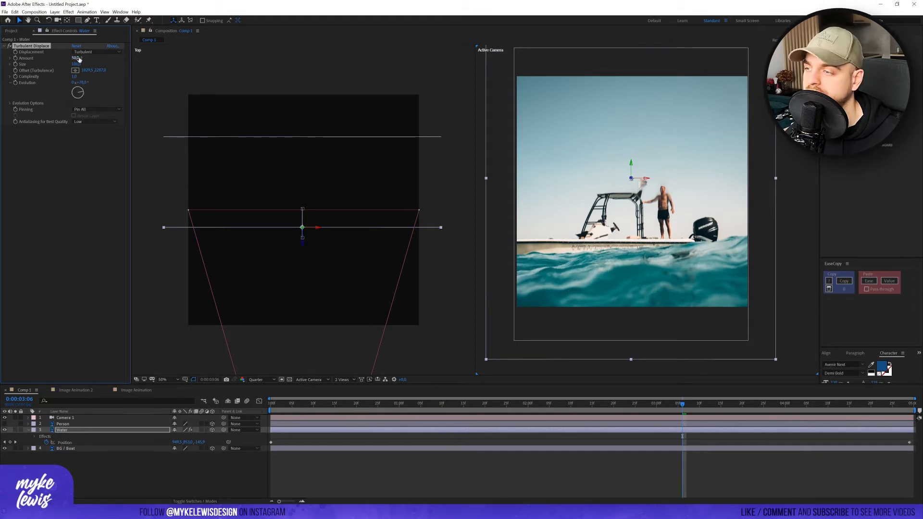
drag(75, 58, 63, 58)
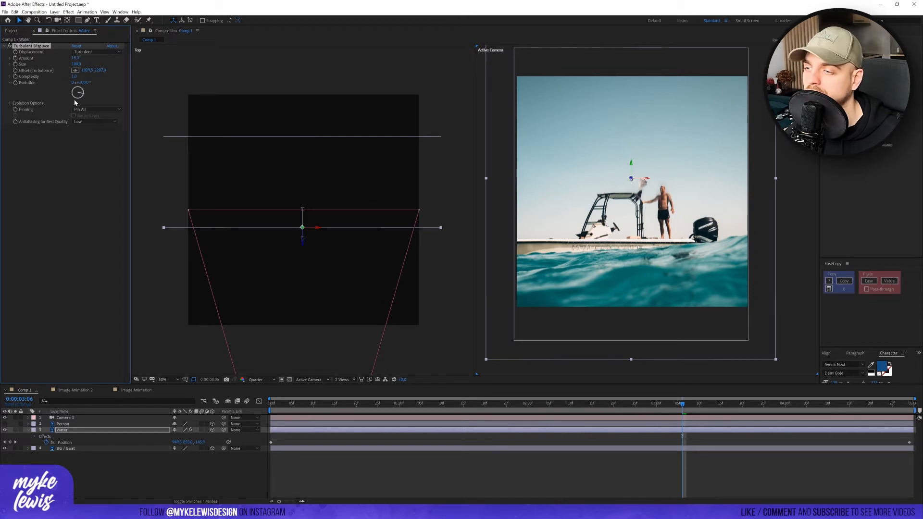
mouse_move(74, 101)
mouse_down()
mouse_move(62, 88)
mouse_move(78, 98)
mouse_move(79, 87)
mouse_up()
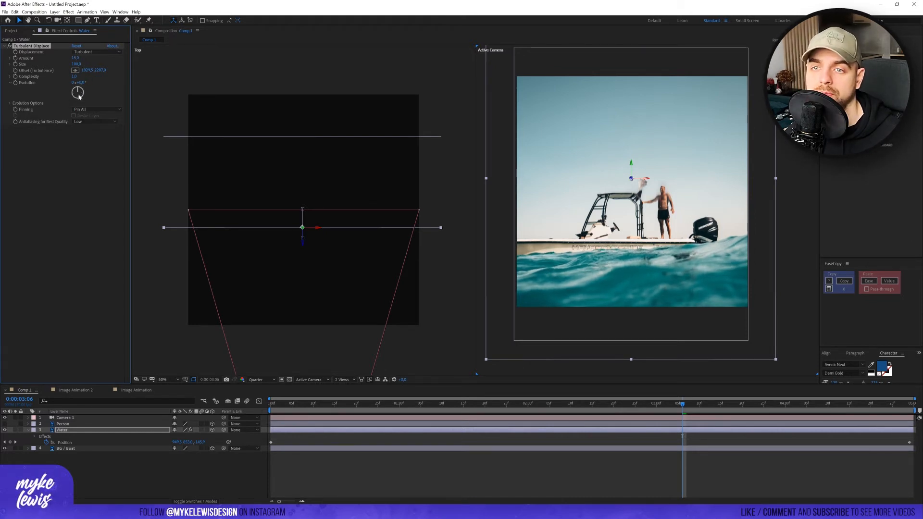
- Keyframe the Turbulent Displace Evolution on the Water layer from 0x+0.0° at 0:00:00:00 to 1x+0.0° at 0:00:04:29
click(272, 404)
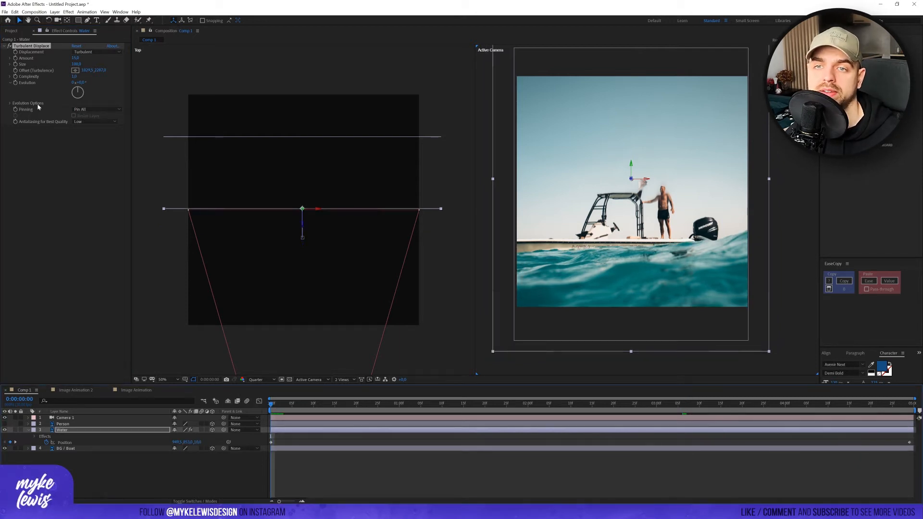
click(15, 84)
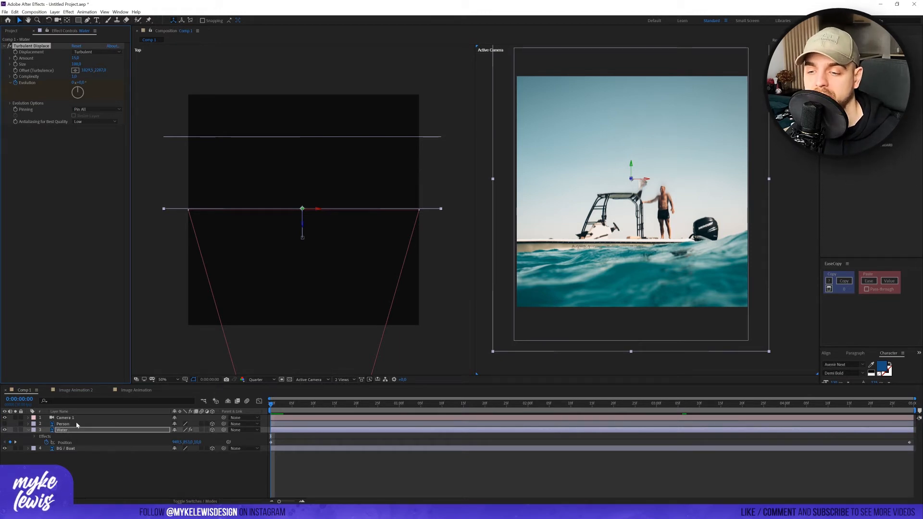
key(u)
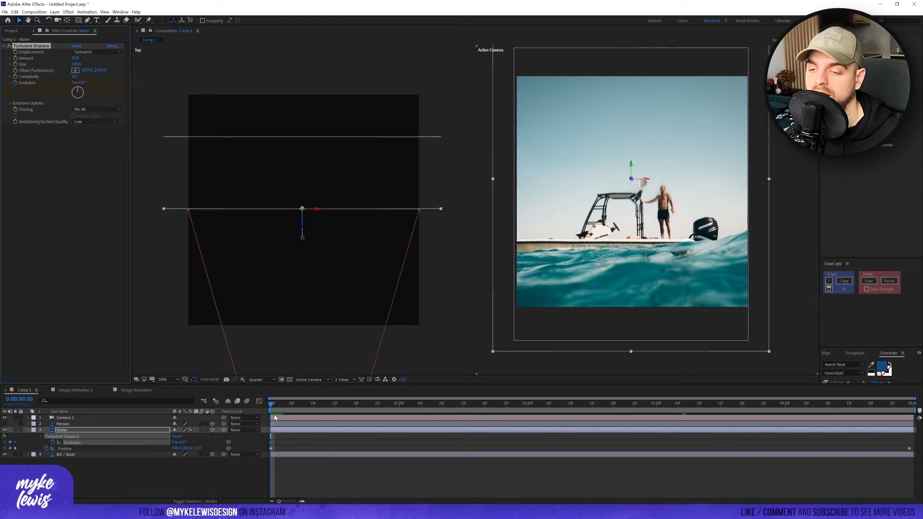
key(space)
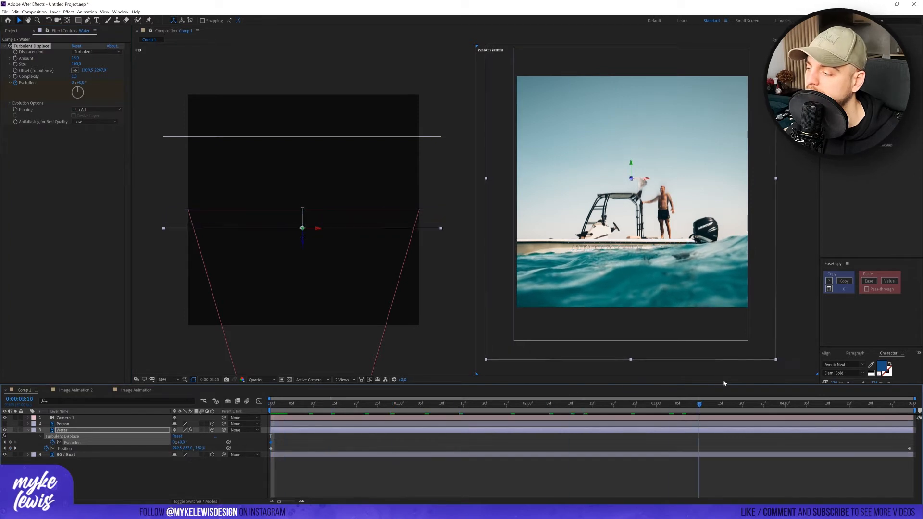
click(74, 82)
text(1)
key(Return)
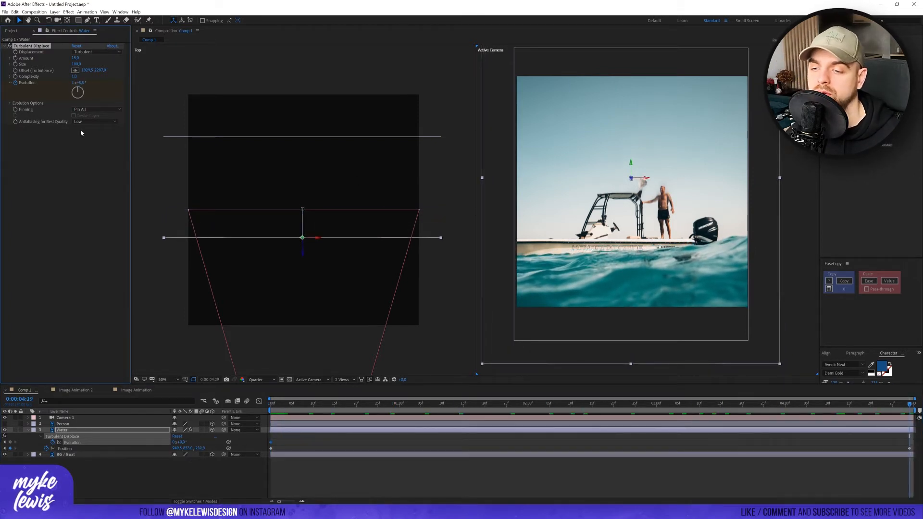
- Play back the composition from the start to check the rippling water
key(Home)
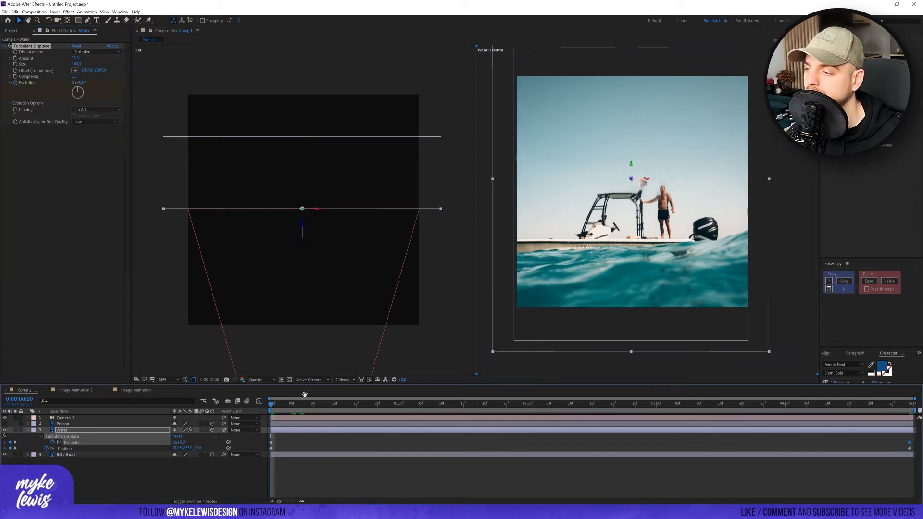
key(space)
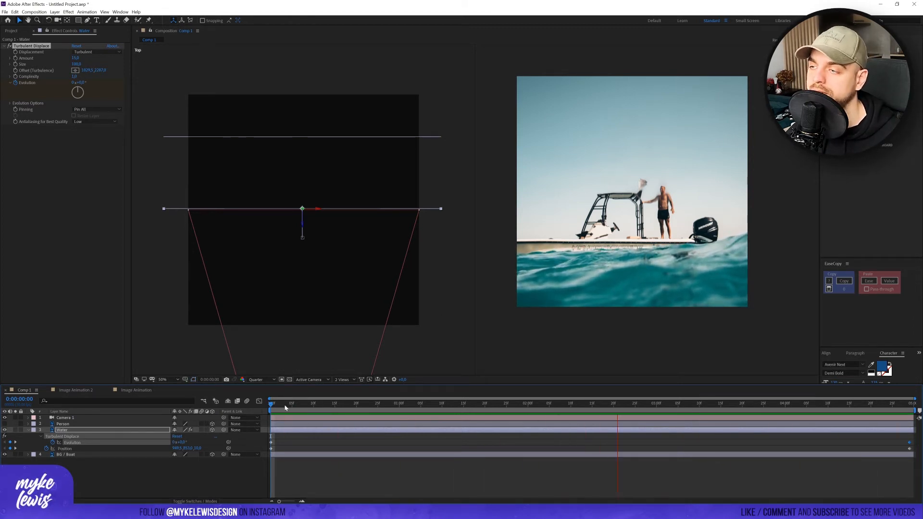
click(612, 239)
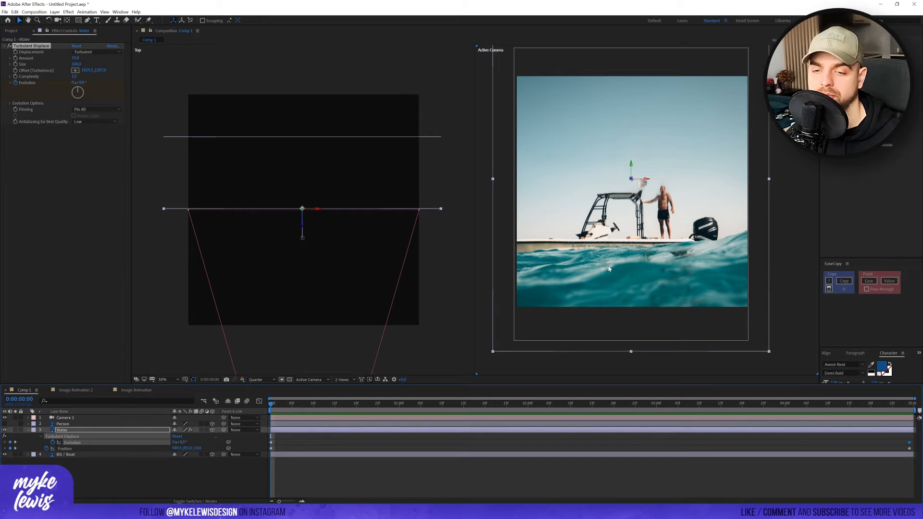
- Collapse the Water layer and keyframe the BG / Boat layer's Position at 0:00:00:00, with an identical keyframe at 0:00:04:29
click(29, 431)
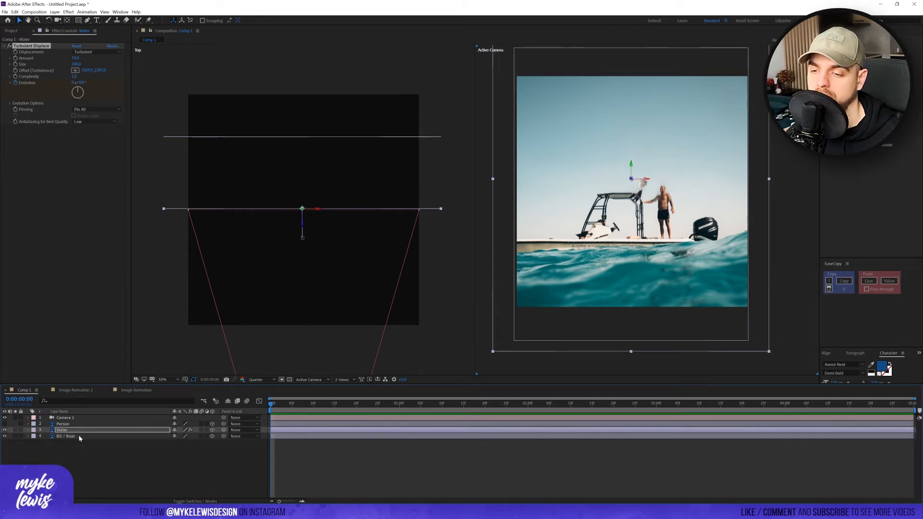
click(77, 437)
drag(277, 405, 270, 410)
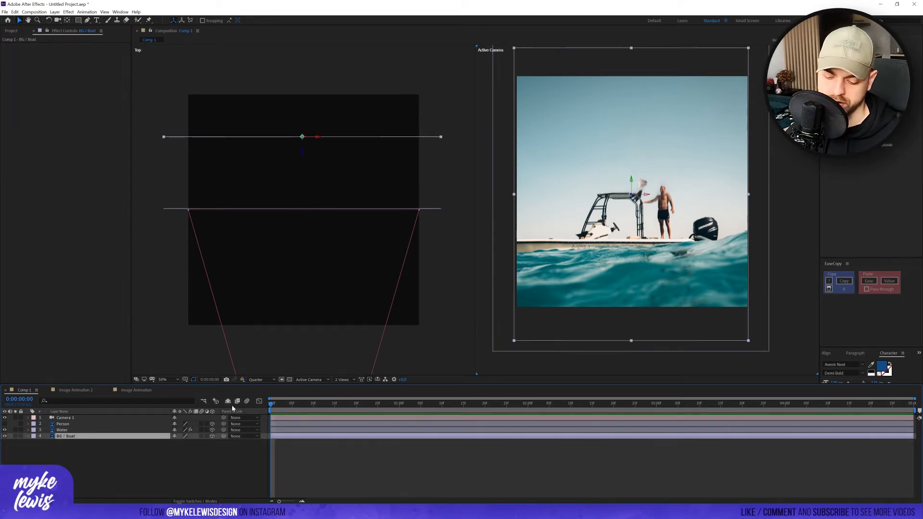
key(alt+shift+p)
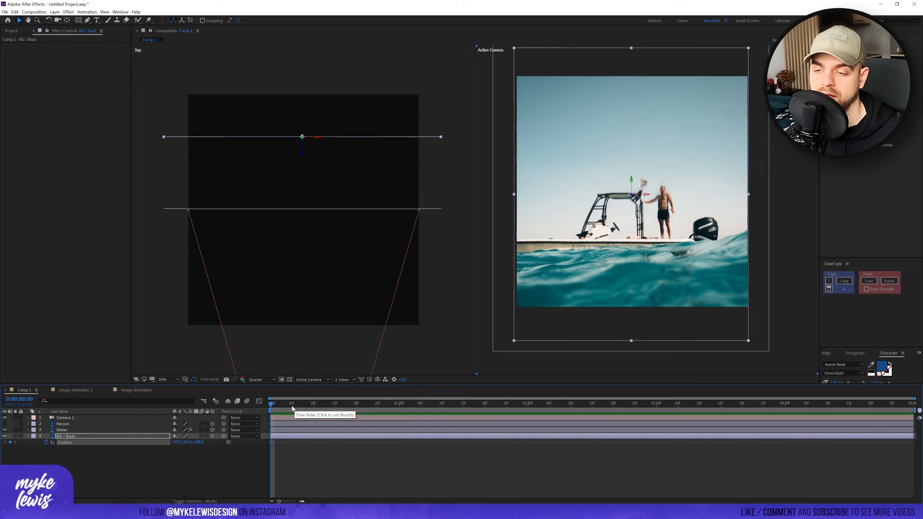
drag(286, 442, 259, 448)
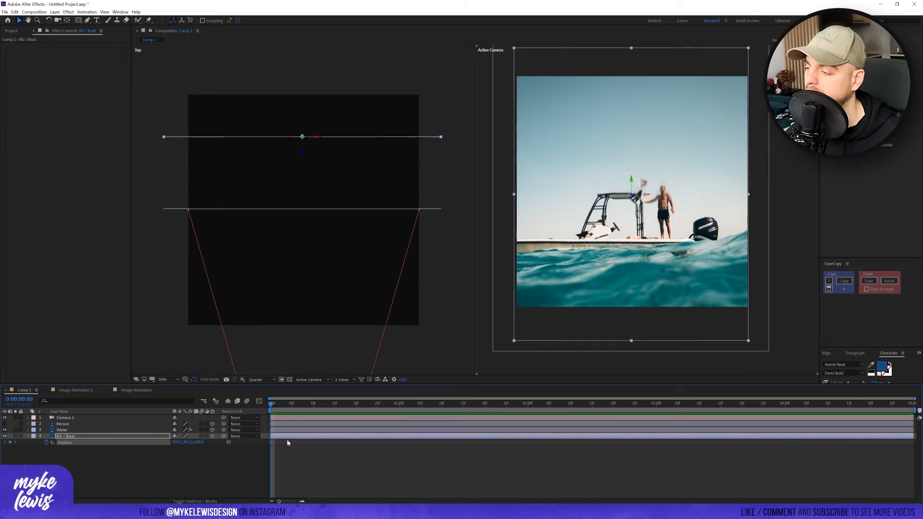
click(918, 405)
key(ctrl+v)
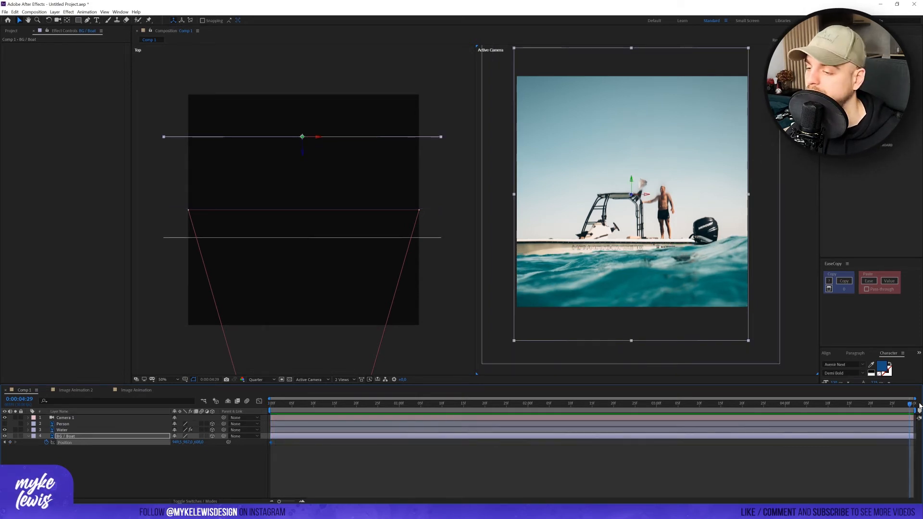
- Raise the BG / Boat layer slightly with a Position keyframe at 0:00:02:12 and play back the bobbing motion
click(558, 404)
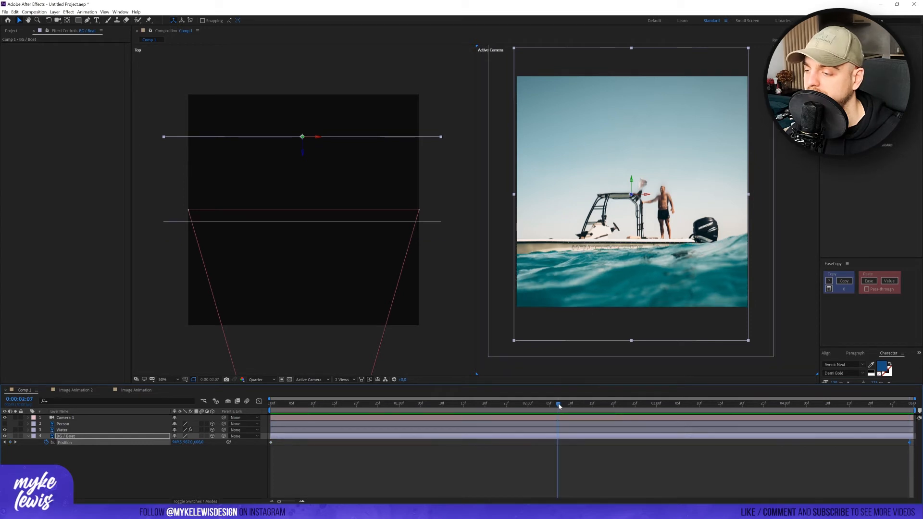
click(618, 405)
drag(618, 409, 580, 410)
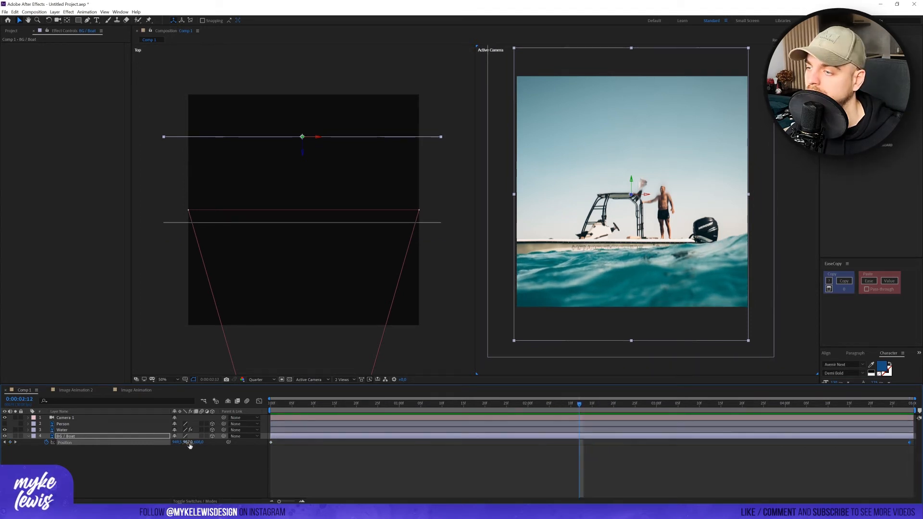
drag(190, 446, 184, 442)
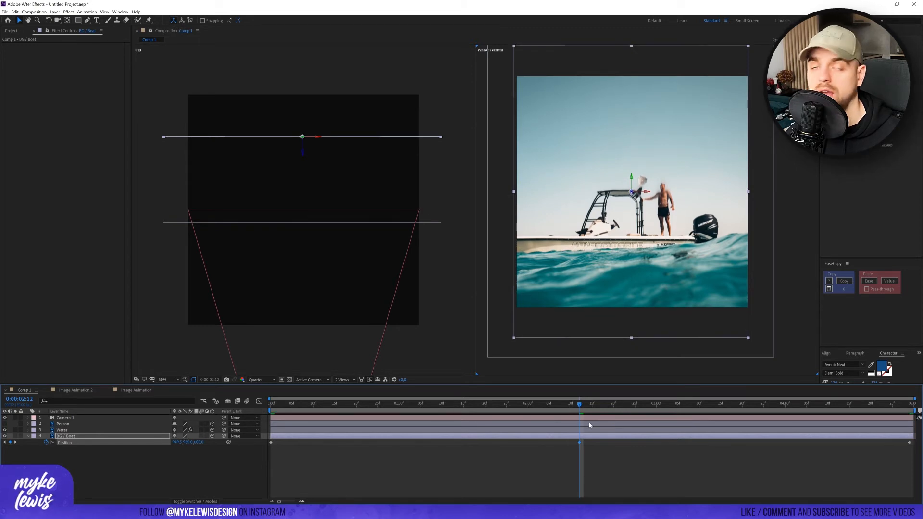
click(570, 405)
key(space)
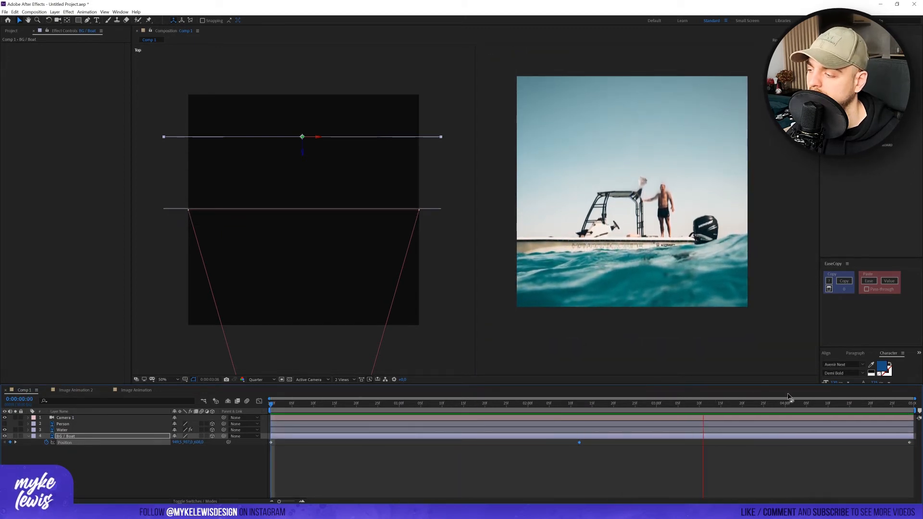
key(space)
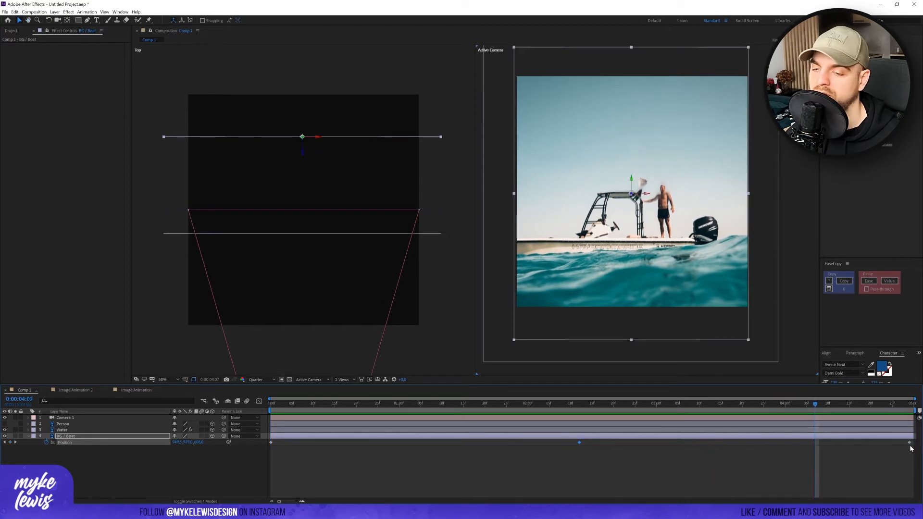
- Apply Easy Ease to all three Position keyframes of the BG / Boat layer and play back the motion
drag(913, 449, 192, 461)
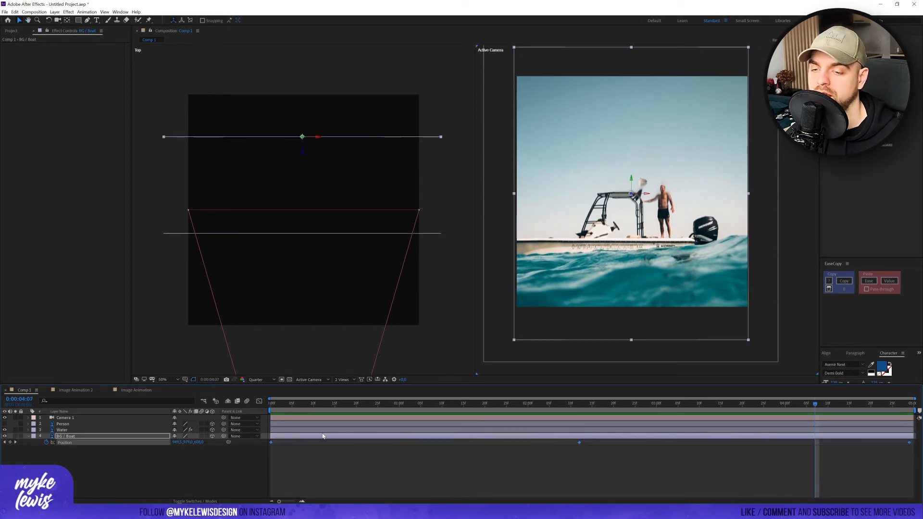
right_click(271, 443)
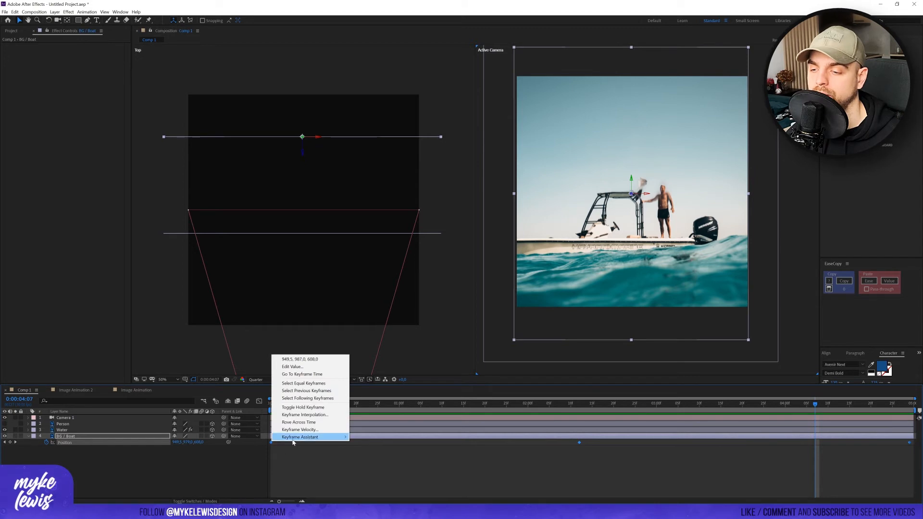
mouse_move(297, 437)
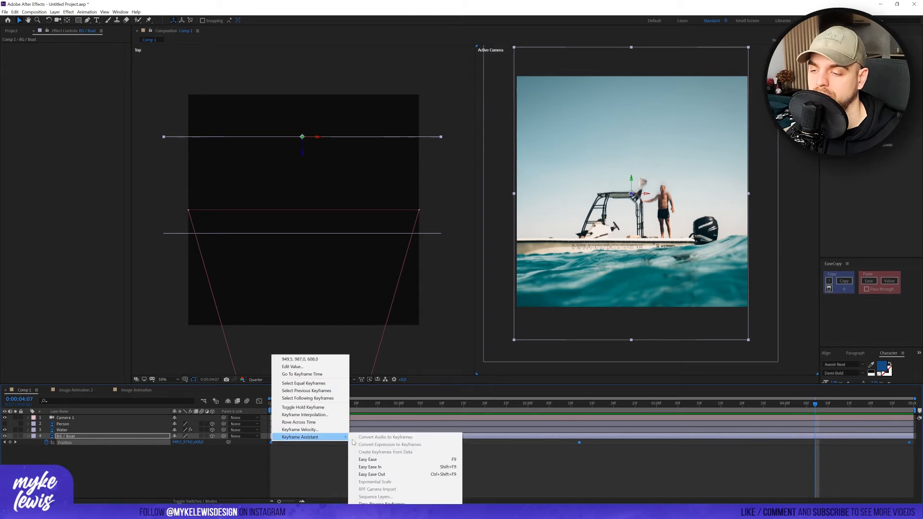
click(369, 460)
right_click(269, 442)
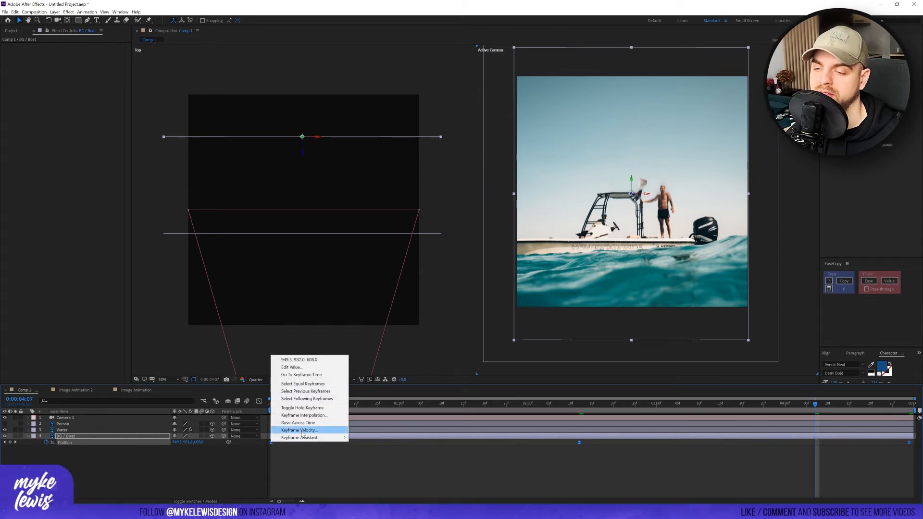
mouse_move(302, 438)
click(329, 465)
key(space)
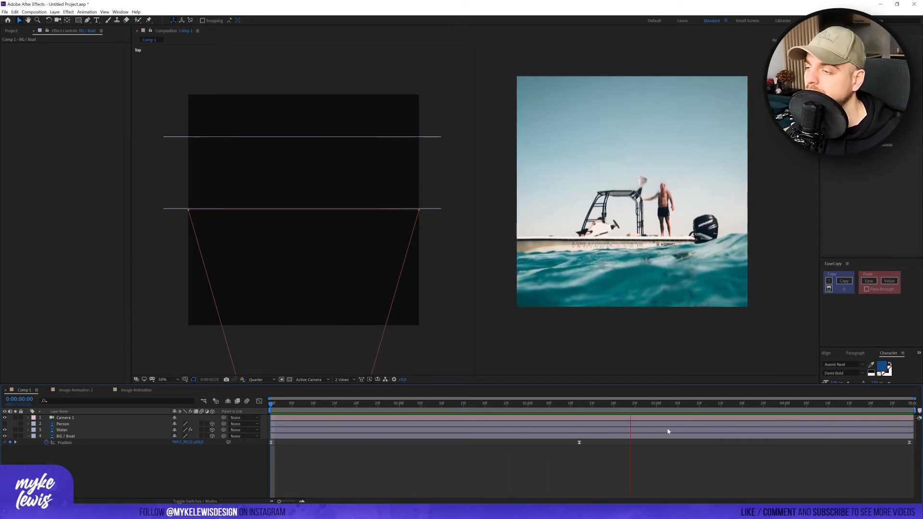
- Keyframe the BG / Boat layer's Z Rotation at 0° at 0:00:00:00 and 0:00:04:29, and at 1° at 0:00:02:12
click(579, 404)
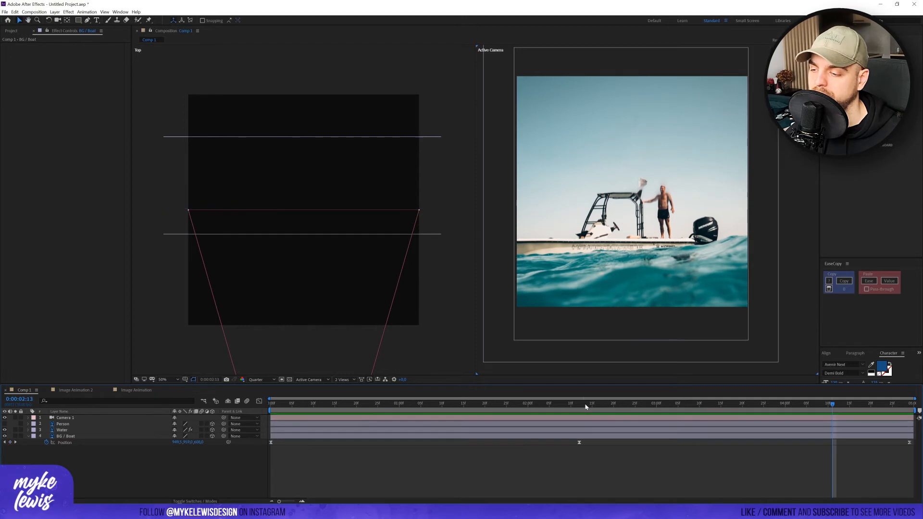
click(332, 436)
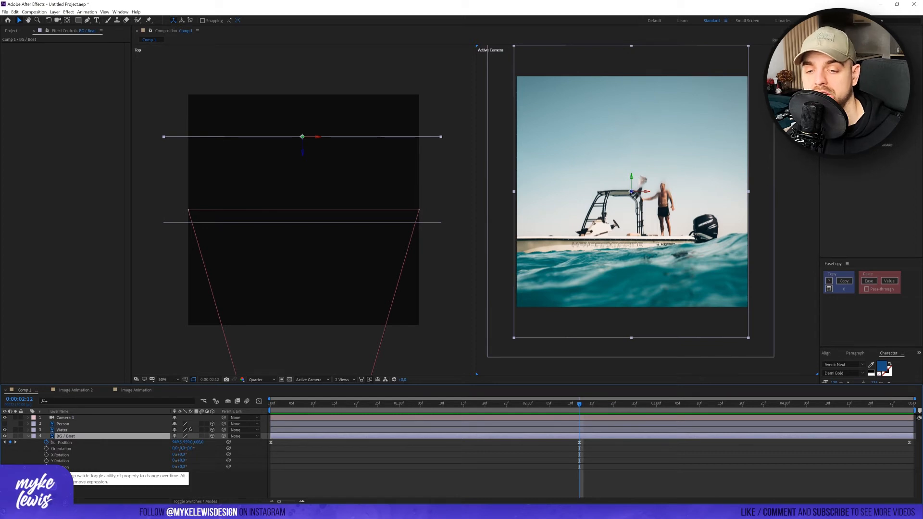
click(96, 466)
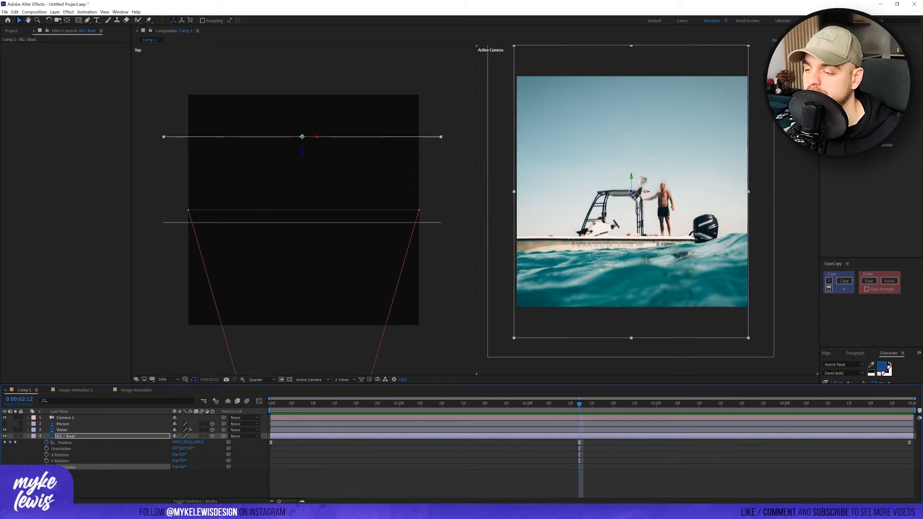
drag(580, 466, 270, 473)
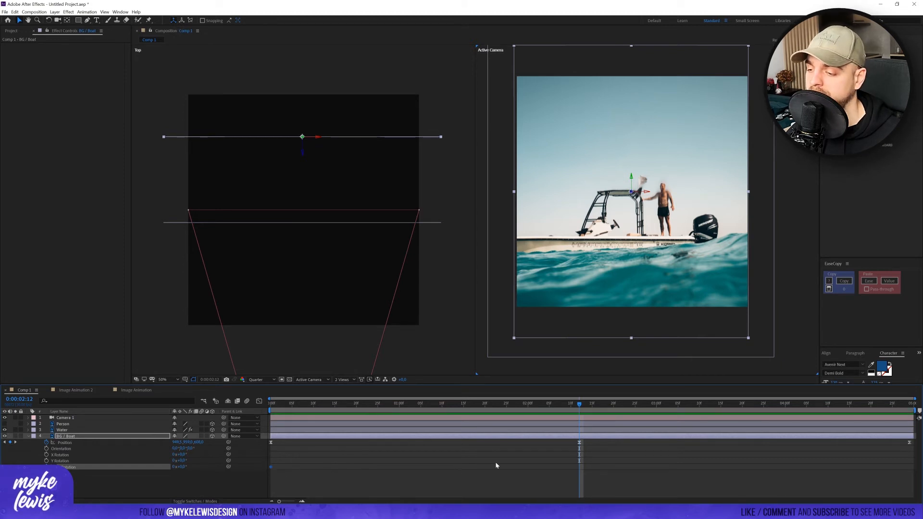
key(ctrl+v)
drag(579, 467, 652, 466)
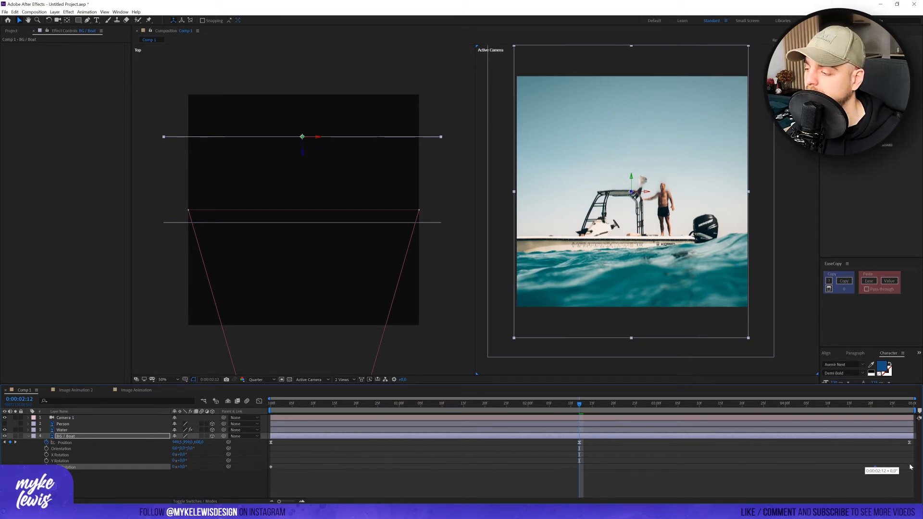
drag(909, 467, 909, 467)
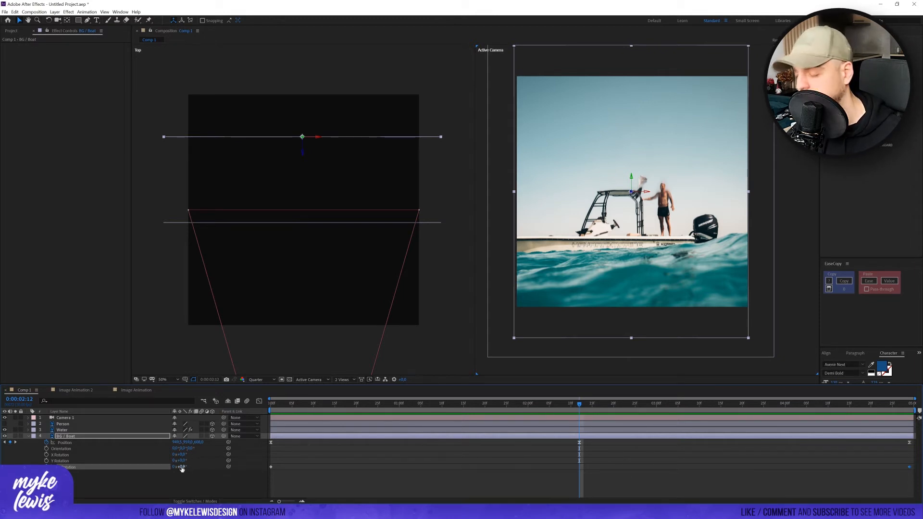
key(Return)
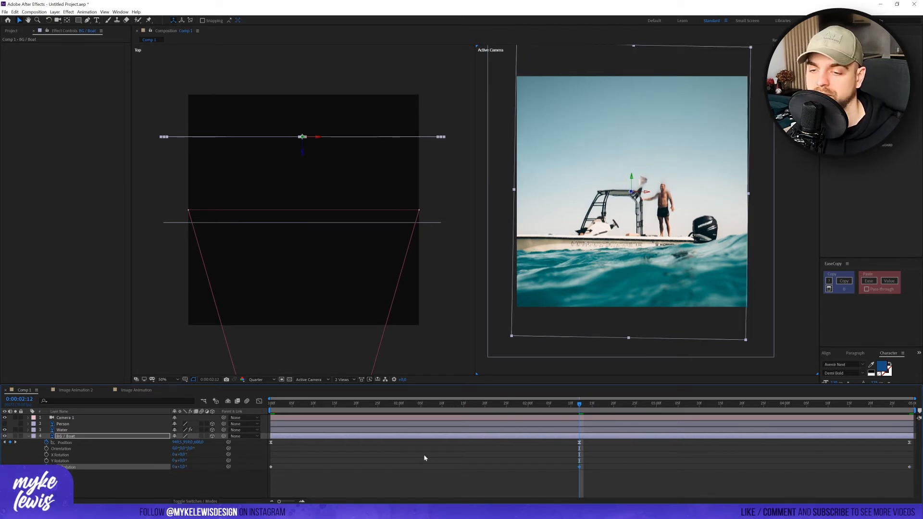
- Play back the composition from the start to check the boat's rocking rotation
drag(433, 406, 270, 406)
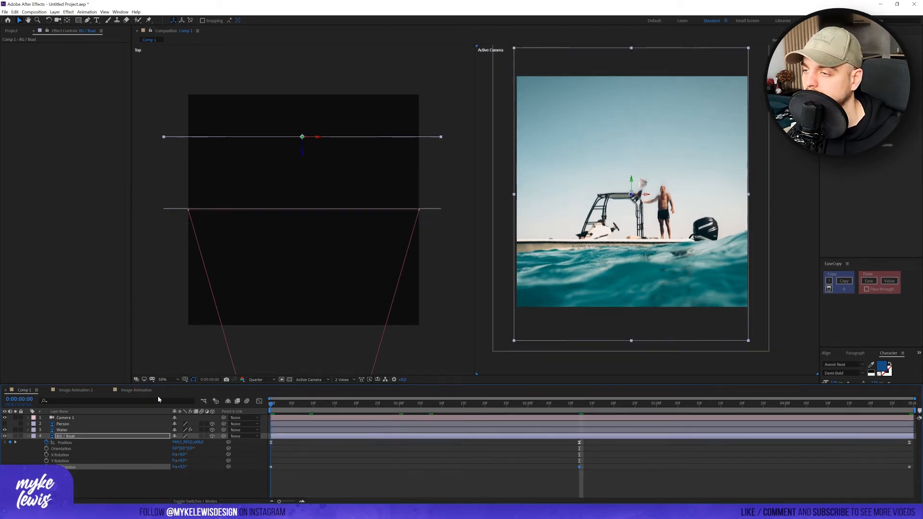
key(space)
key(space)
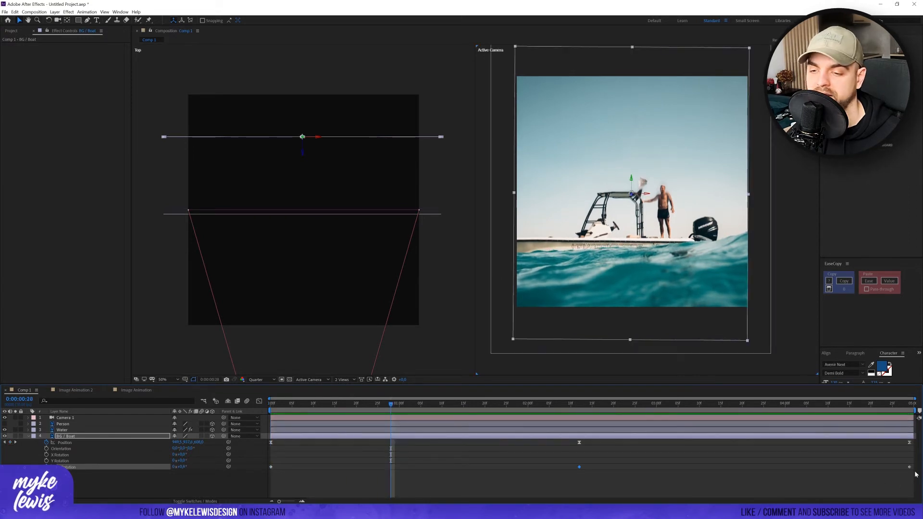
- Apply Easy Ease to the three Z Rotation keyframes of the BG / Boat layer and play back the composition
click(228, 480)
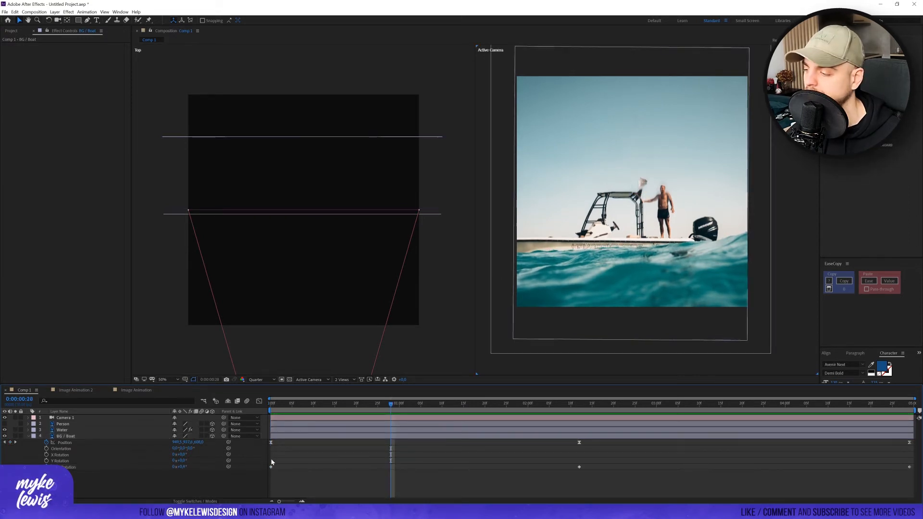
drag(271, 462, 913, 482)
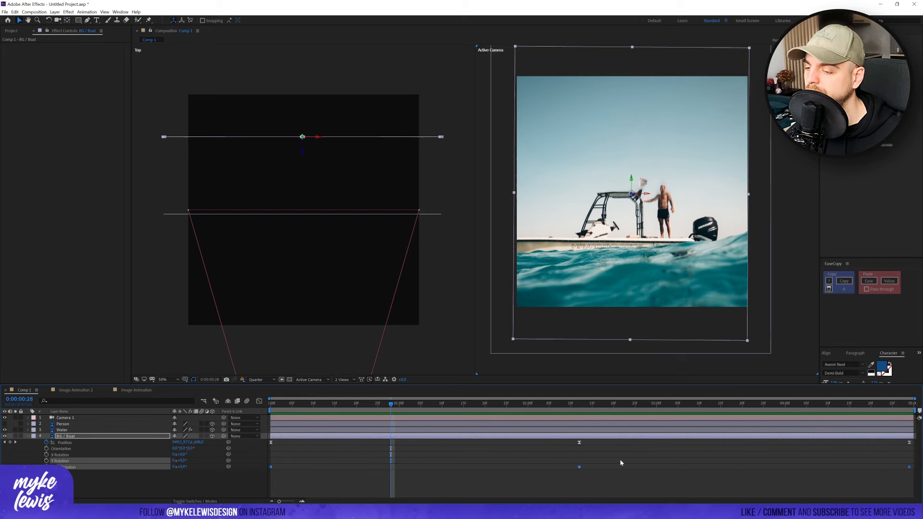
right_click(579, 467)
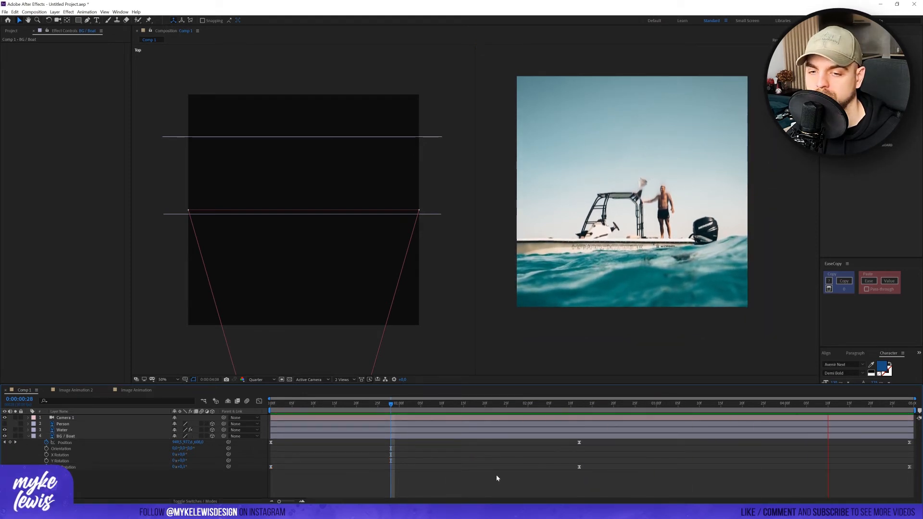
key(space)
- Show the Water layer's keyframes and play back the composition from the start to check water and boat together
click(66, 424)
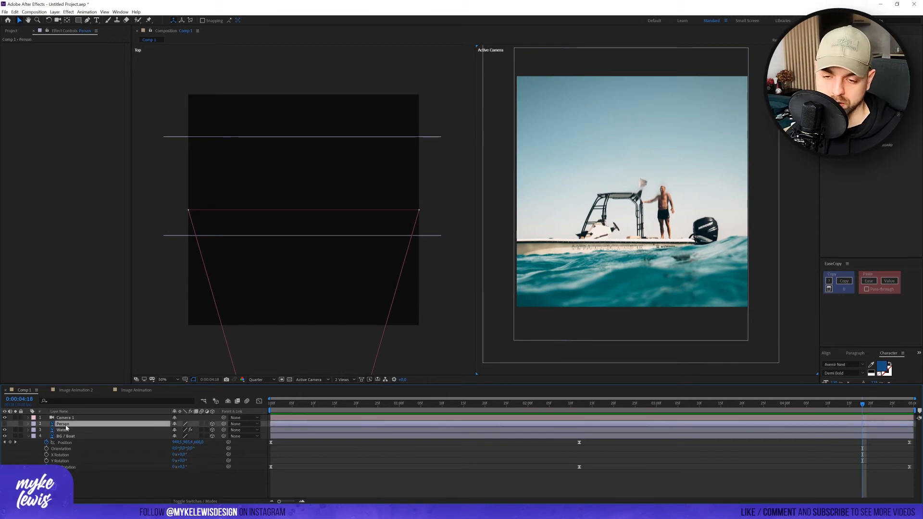
click(63, 430)
key(u)
key(space)
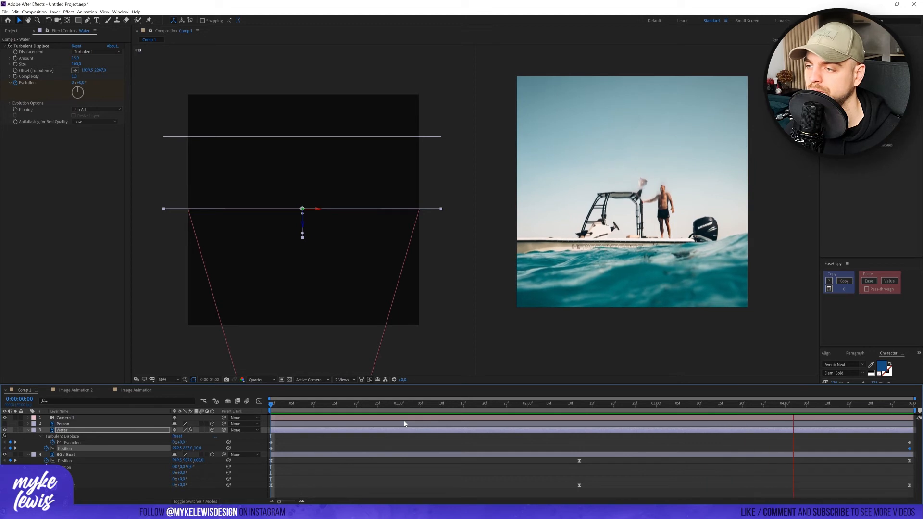
key(space)
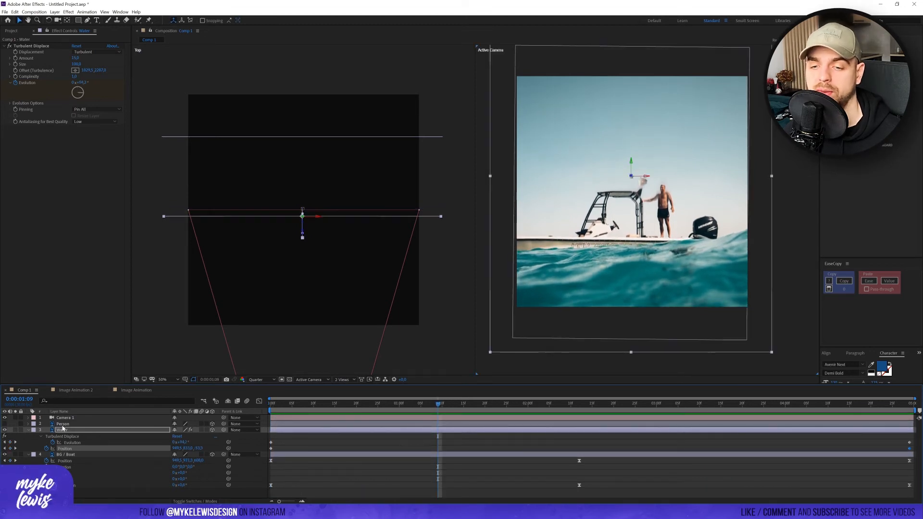
- Keyframe the Person layer's Position at 0:00:04:29, move it back in depth near the BG / Boat layer at 0:00:00:00, and play back the composition
click(64, 425)
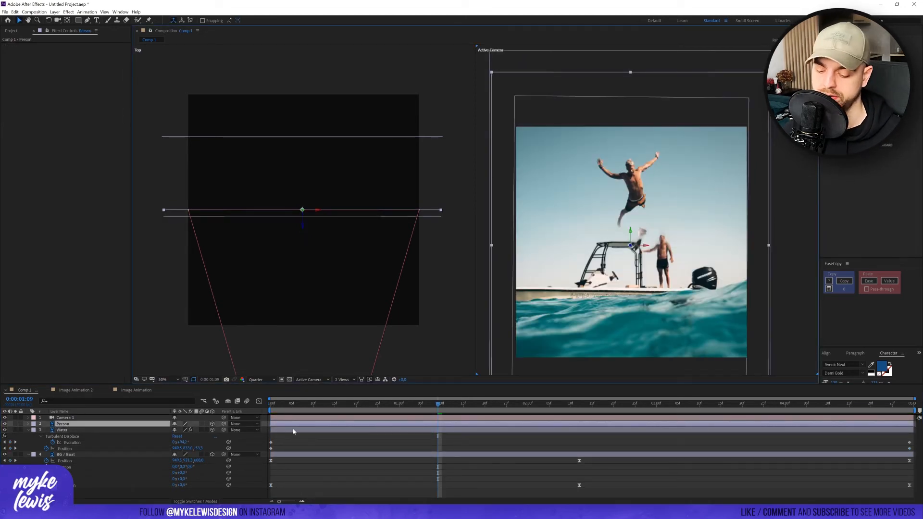
key(p)
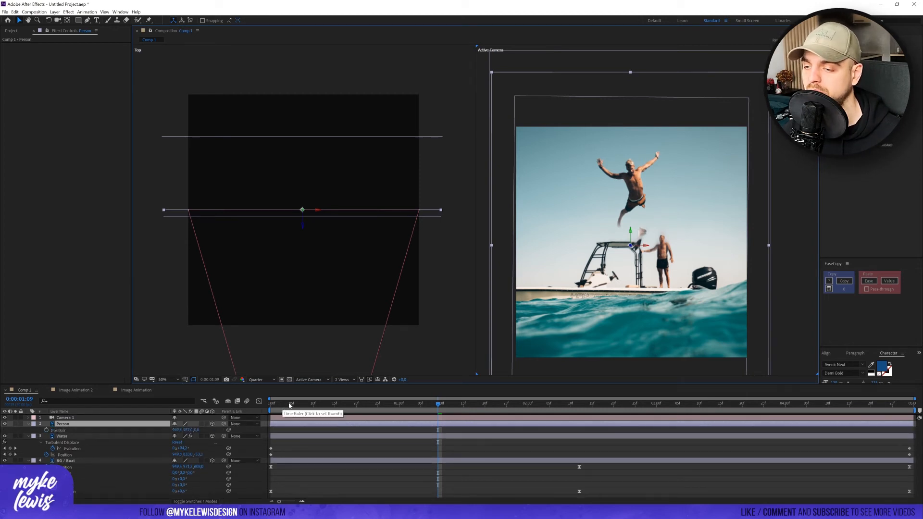
drag(440, 406, 909, 411)
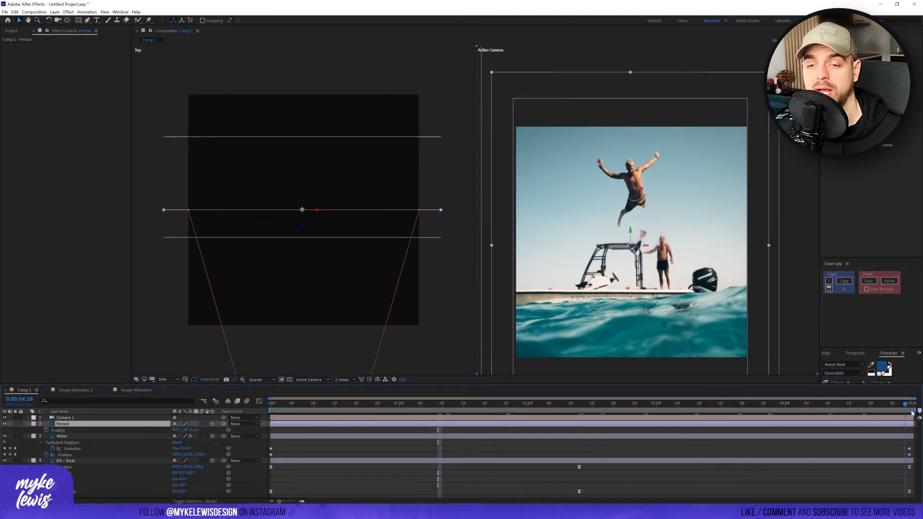
key(alt+shift+p)
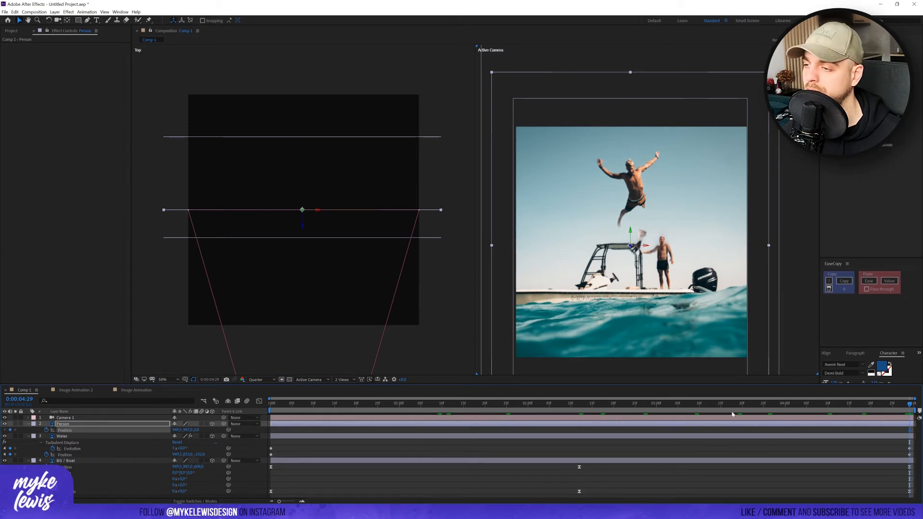
drag(904, 407, 264, 416)
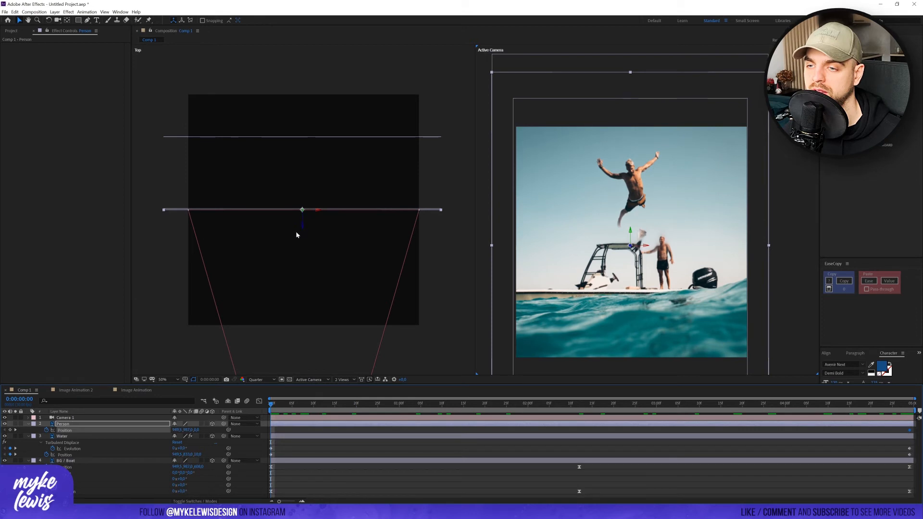
drag(303, 228, 310, 159)
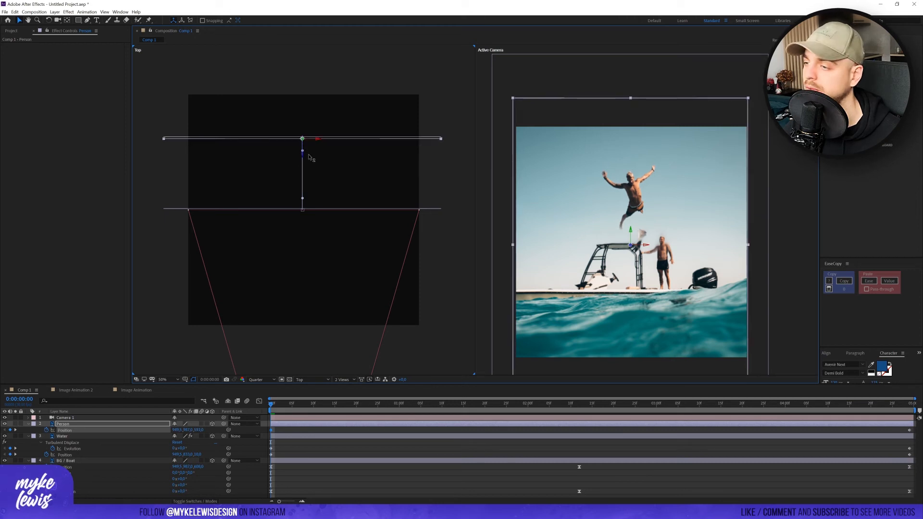
key(space)
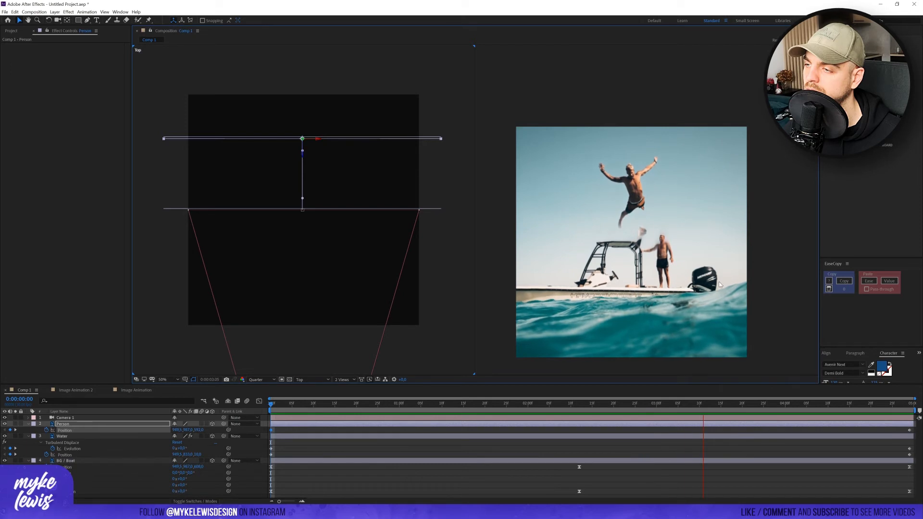
key(space)
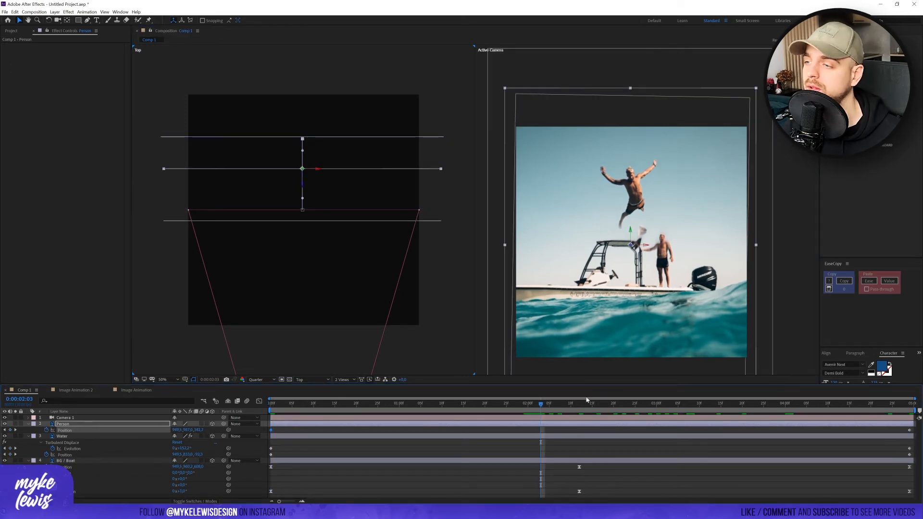
- Set the preview resolution to Full and place ten puppet pins across the jumping man's hands, arms, head, torso and legs
click(149, 21)
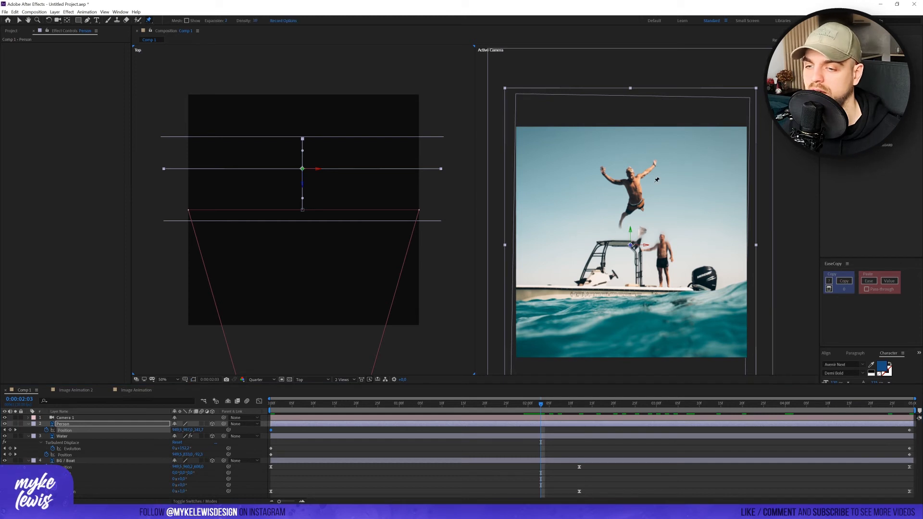
scroll(657, 179, up, 1)
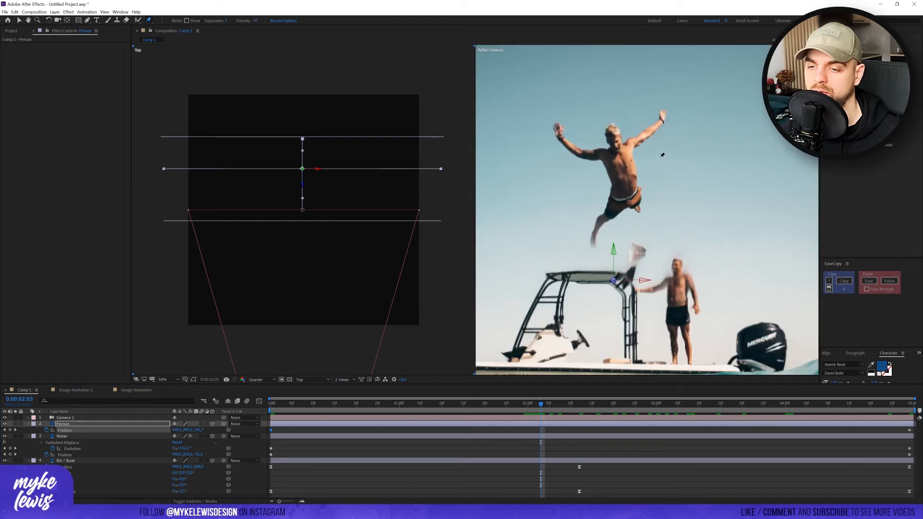
click(255, 379)
click(258, 397)
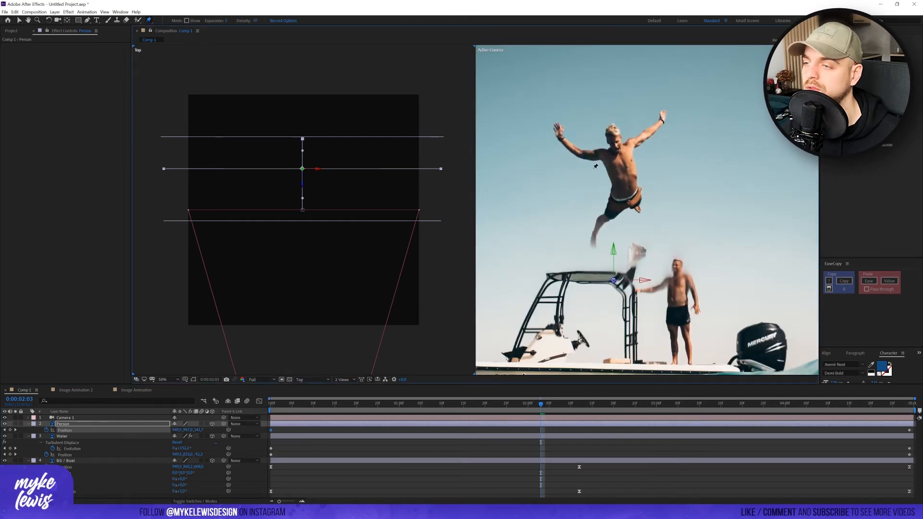
scroll(602, 194, up, 2)
drag(539, 191, 587, 201)
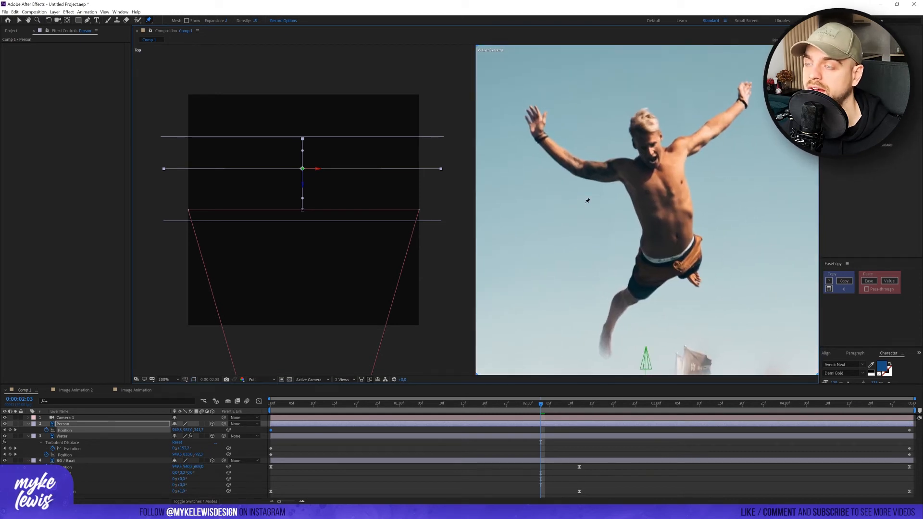
click(537, 123)
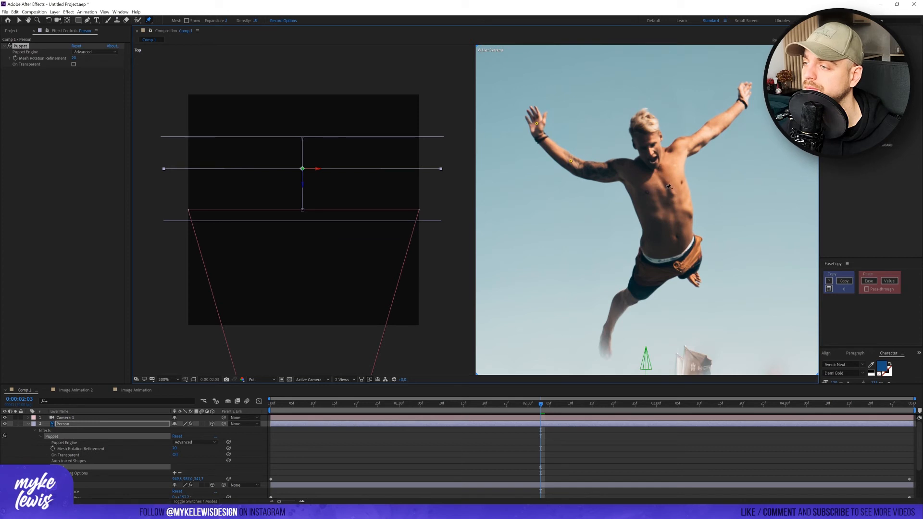
click(647, 139)
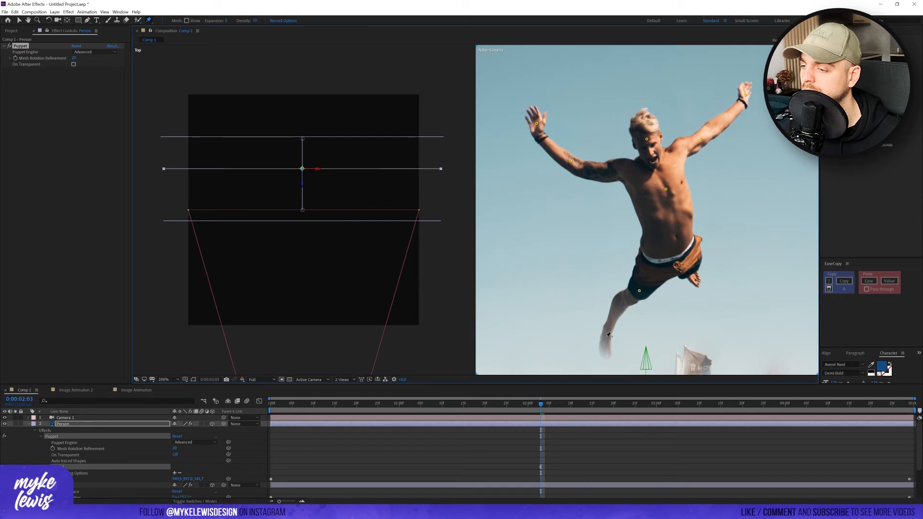
click(695, 277)
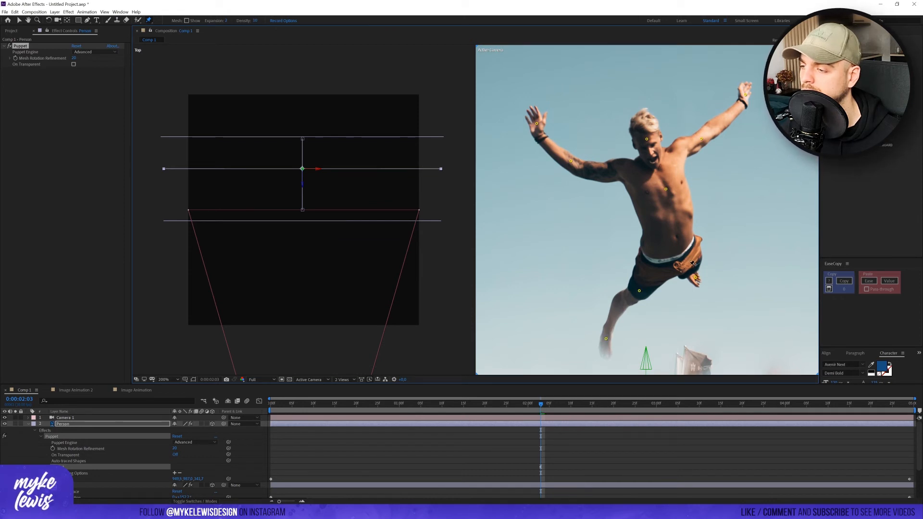
- Move the Position keyframes of all ten puppet pins on the Person layer to the end of the composition
drag(577, 385, 577, 299)
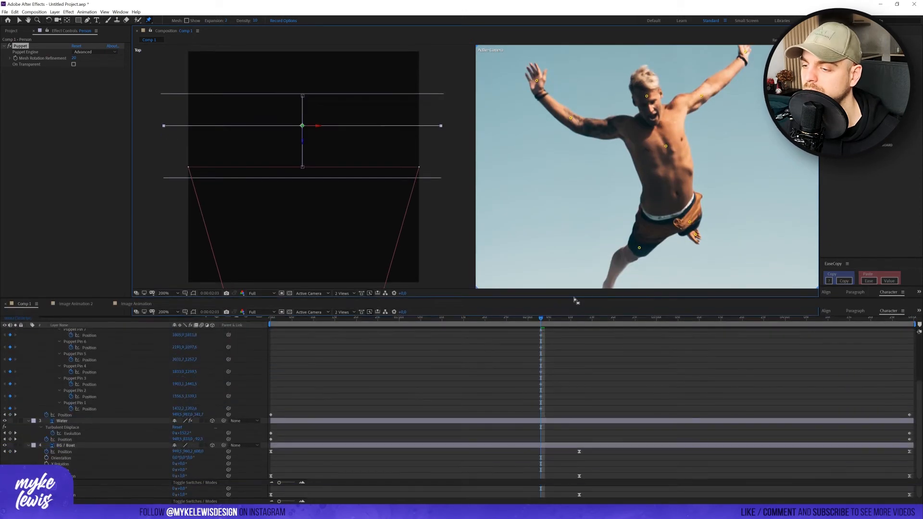
scroll(566, 375, up, 3)
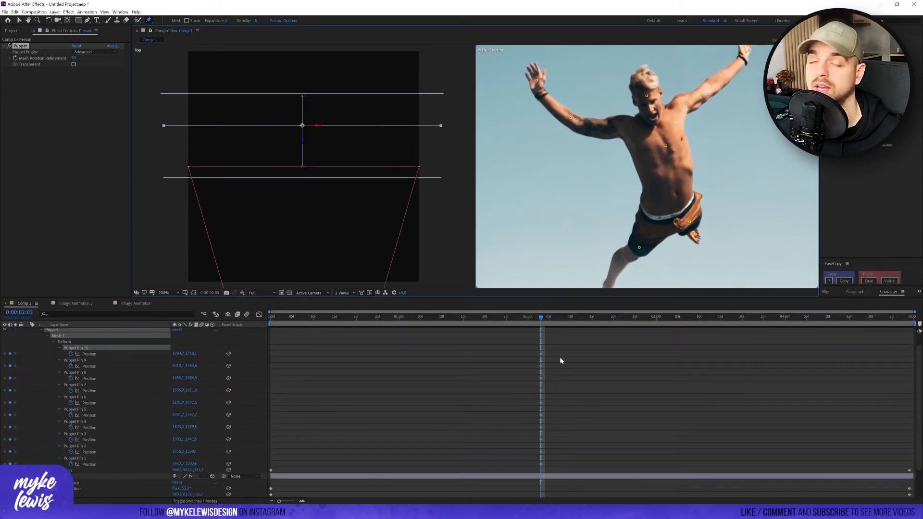
scroll(560, 358, up, 1)
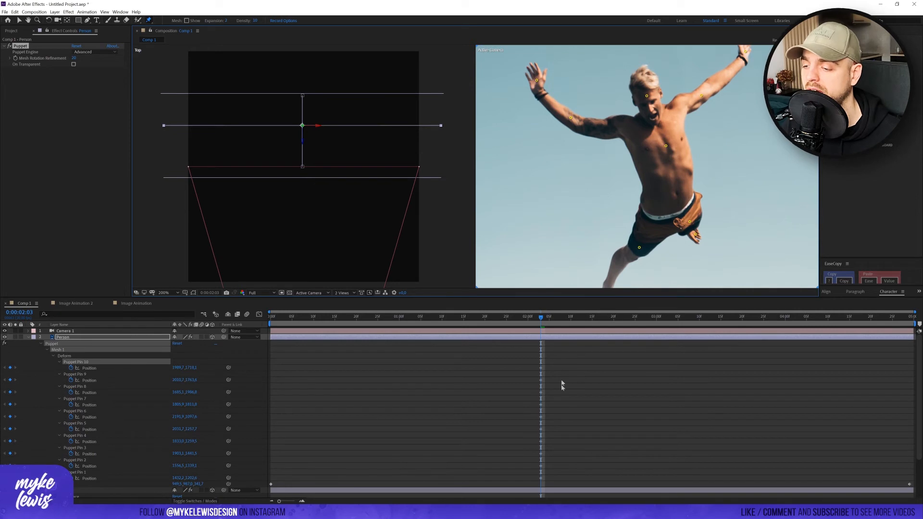
drag(562, 362, 531, 485)
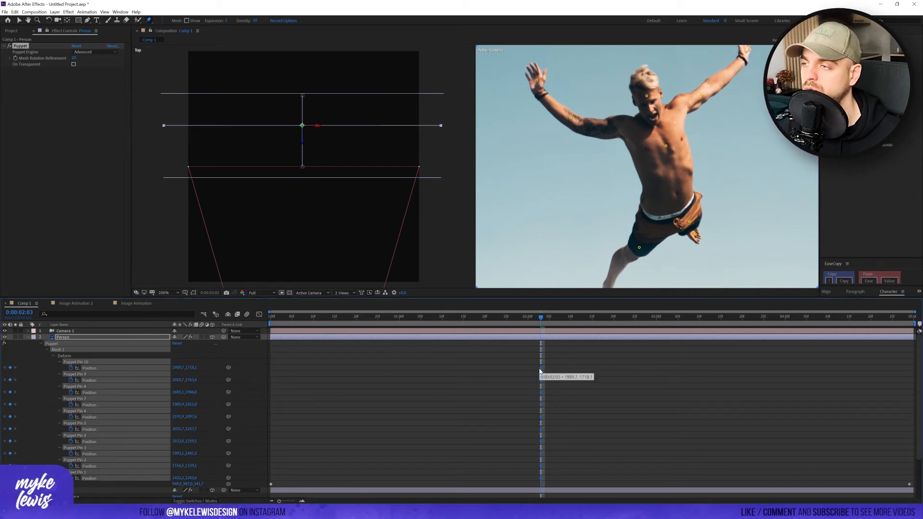
drag(540, 371, 567, 370)
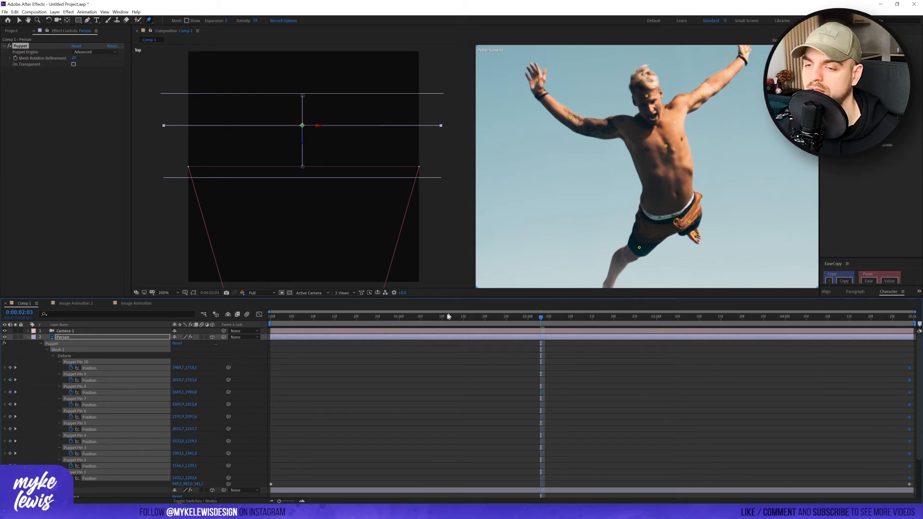
- At 0:00:00:00, pose both of the jumping man's arms further up and inward by moving their hand and elbow puppet pins
key(Home)
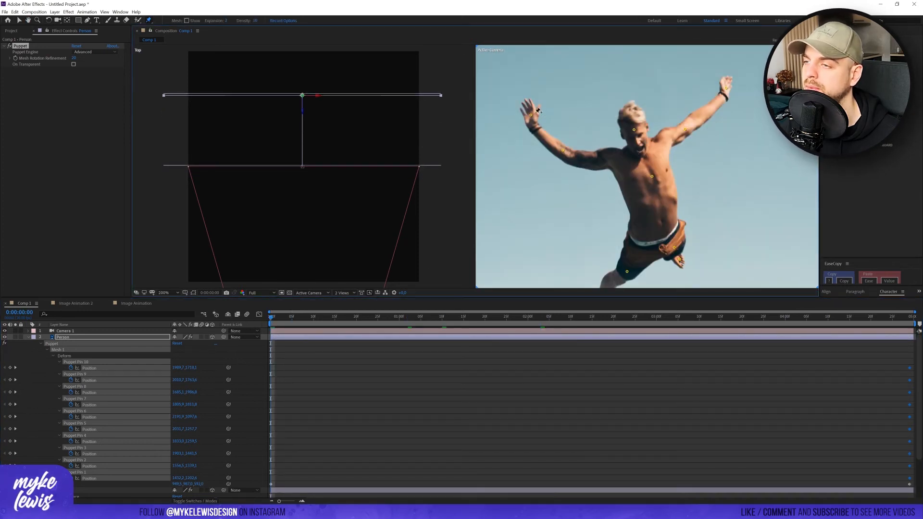
drag(531, 116, 556, 93)
key(v)
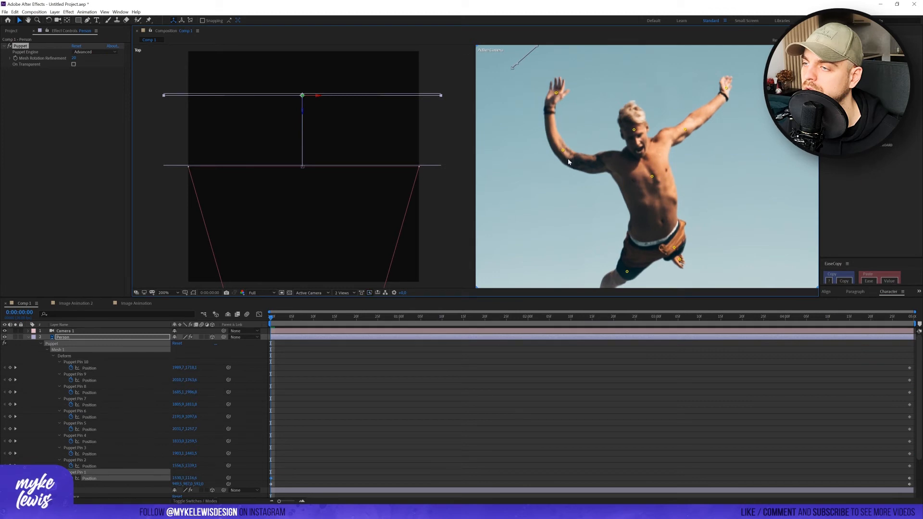
drag(563, 151, 577, 136)
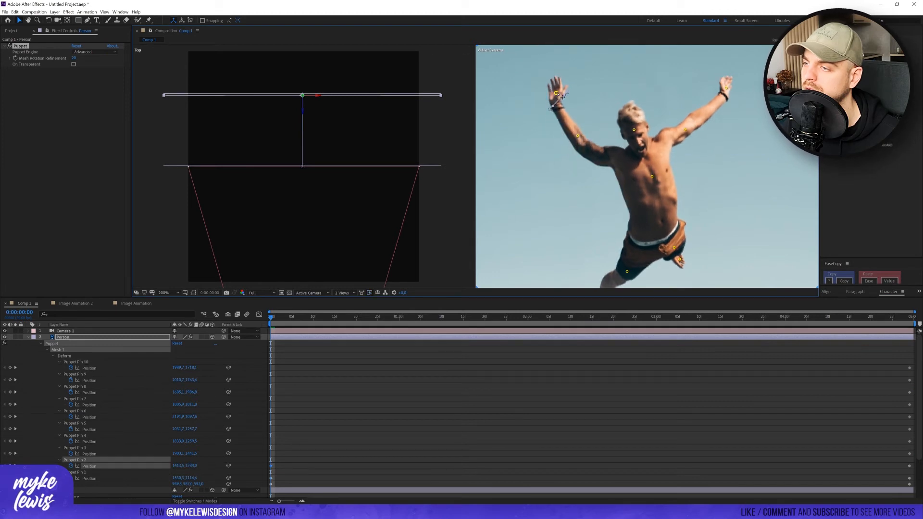
drag(566, 90, 578, 84)
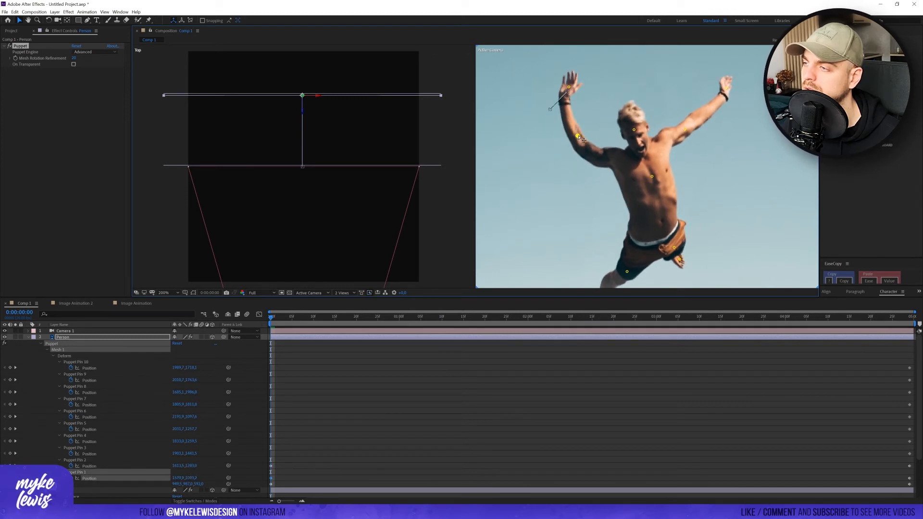
drag(578, 137, 582, 136)
drag(727, 91, 672, 76)
mouse_move(685, 130)
mouse_down()
mouse_move(671, 126)
mouse_move(702, 125)
mouse_up()
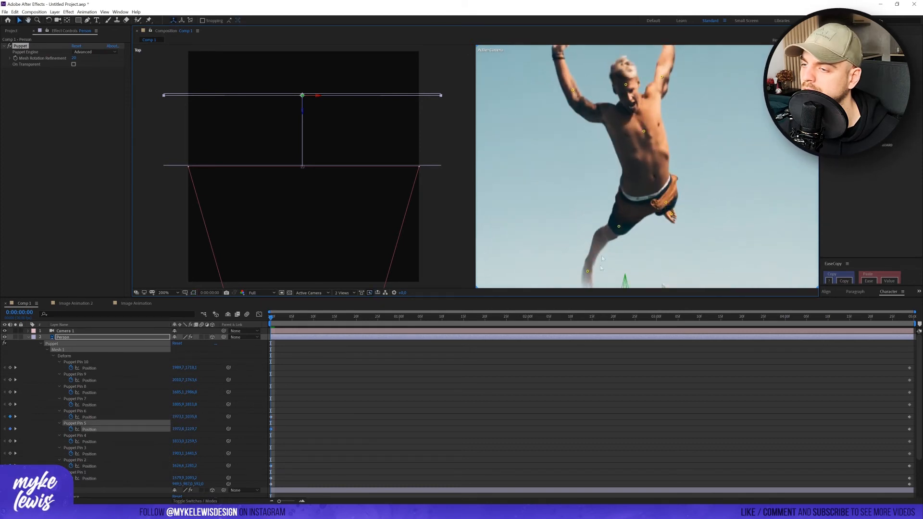
- Reposition the puppet pins on the jumping man's legs at 0:00:00:00 to give them a bent starting pose
drag(599, 263, 568, 215)
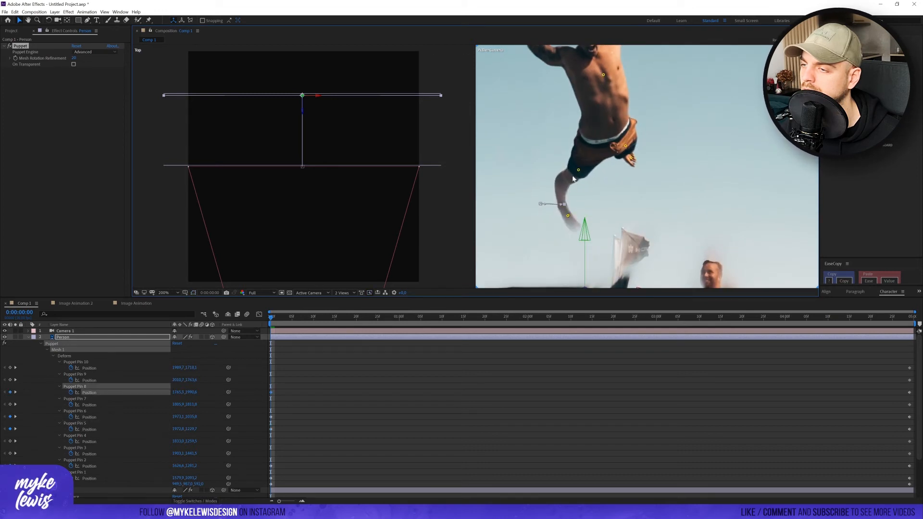
drag(578, 170, 627, 163)
key(comma)
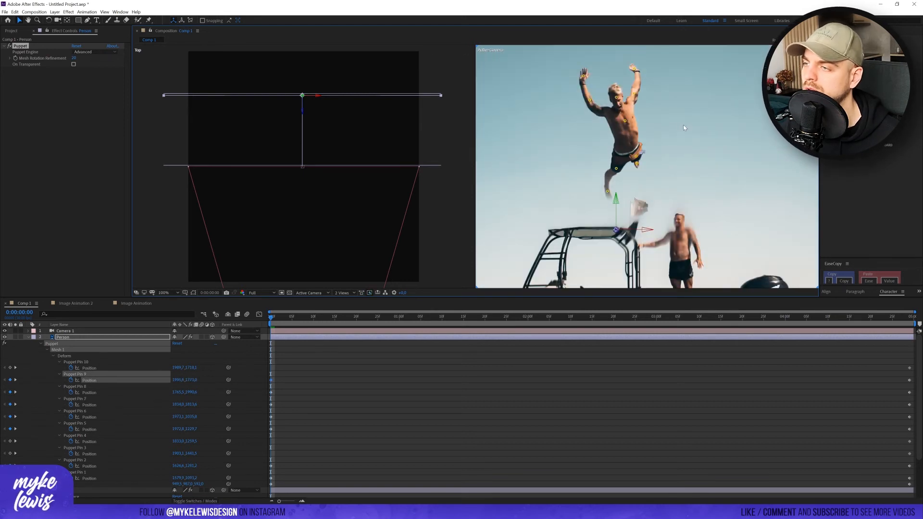
key(comma)
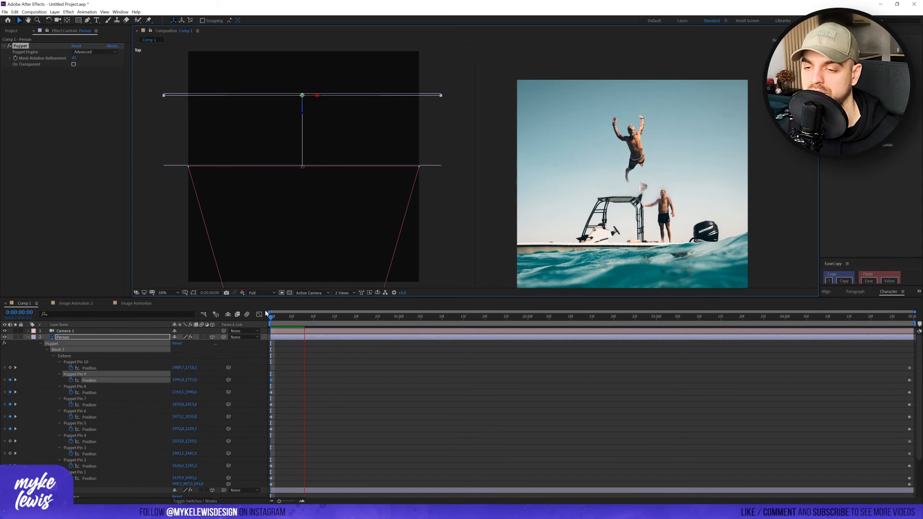
- Set the preview resolution to Quarter and play back the composition from the start to check the puppet animation
key(space)
click(255, 294)
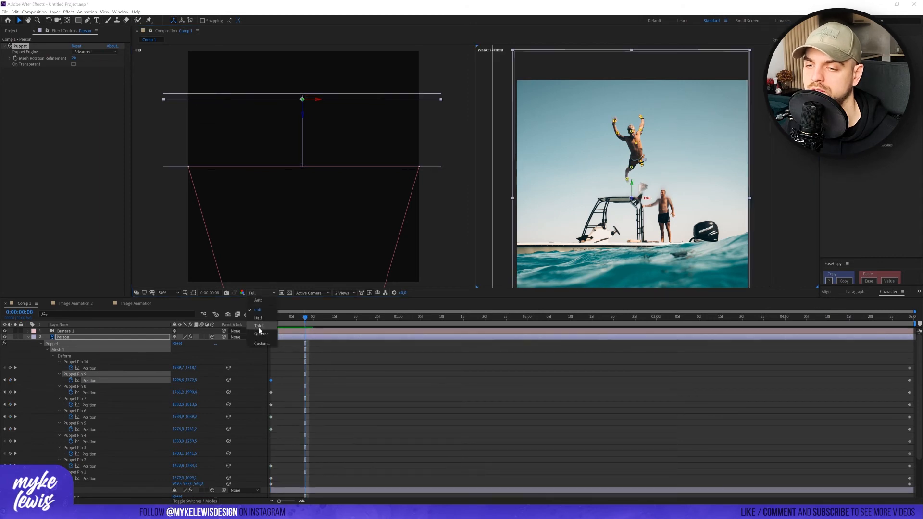
click(260, 335)
key(space)
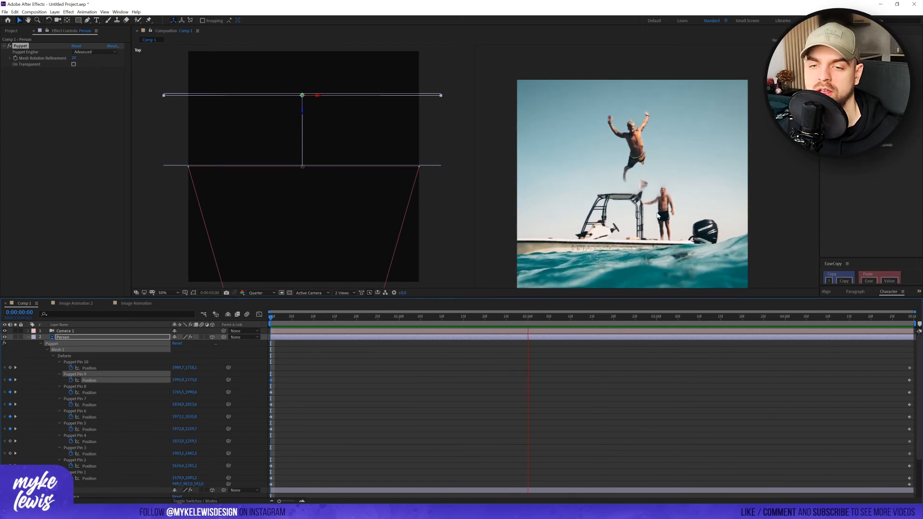
key(space)
- Collapse the properties of the Person, Water and BG / Boat layers and add a new adjustment layer above Camera 1
click(29, 337)
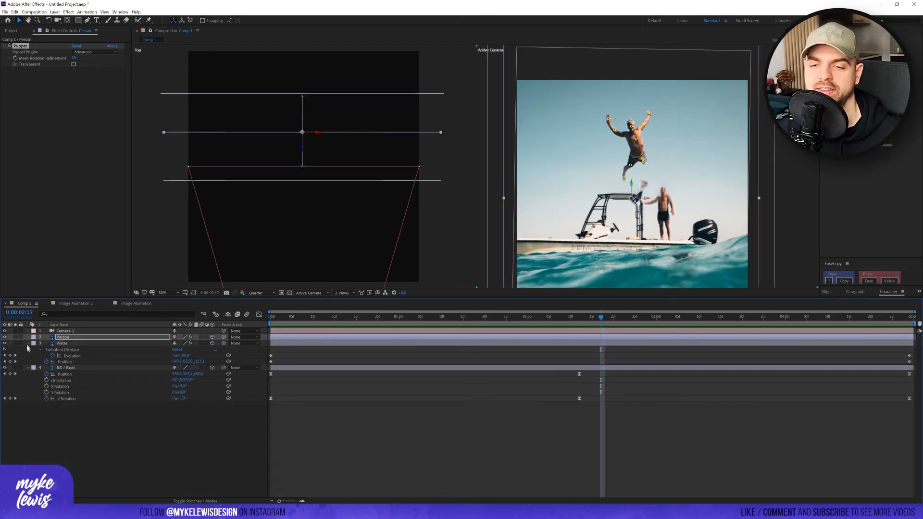
click(28, 343)
click(29, 349)
click(100, 331)
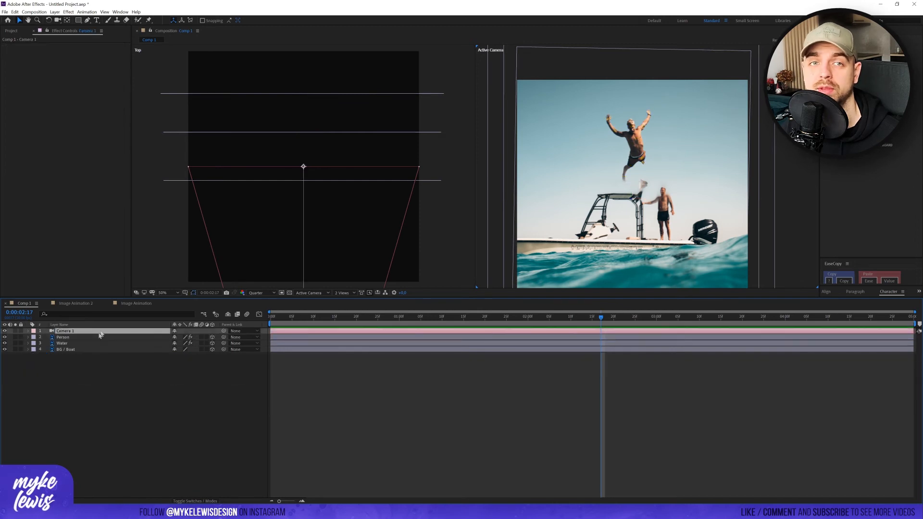
click(58, 13)
mouse_move(96, 20)
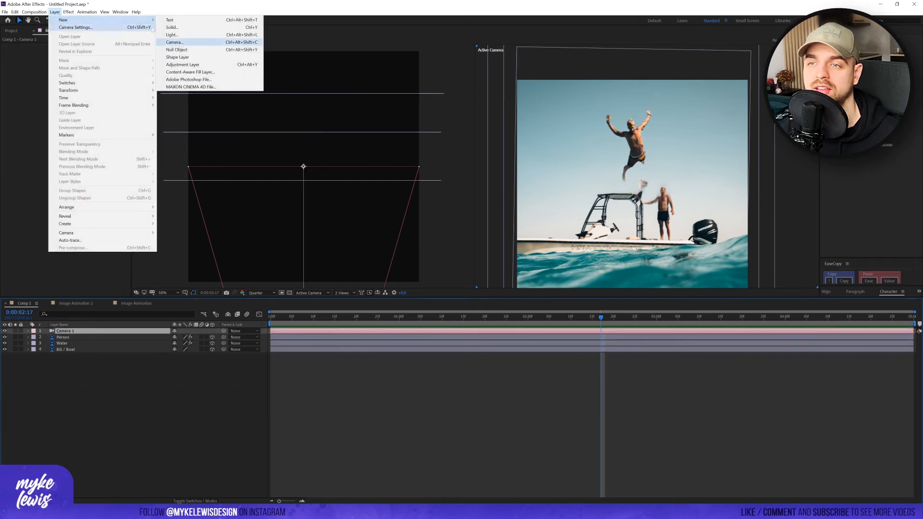
click(201, 66)
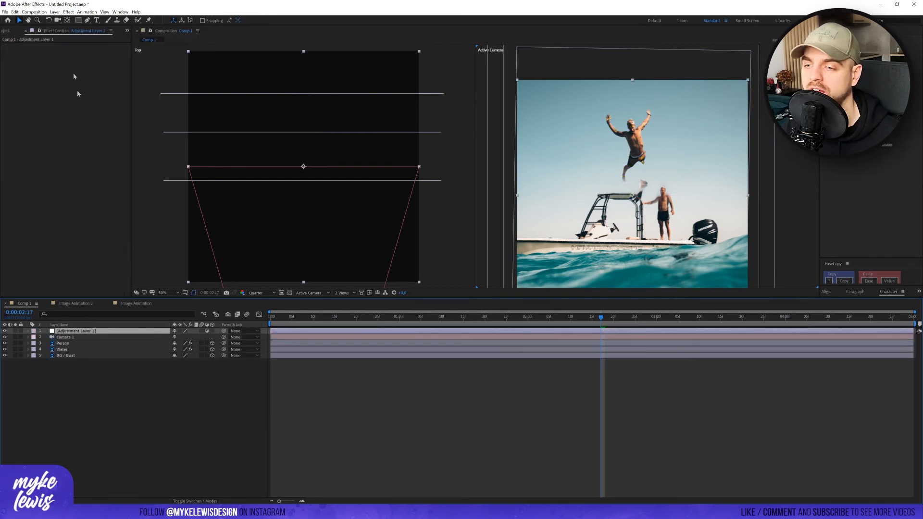
- Show the composition in a single view and apply the Transform distortion effect to the adjustment layer
click(349, 293)
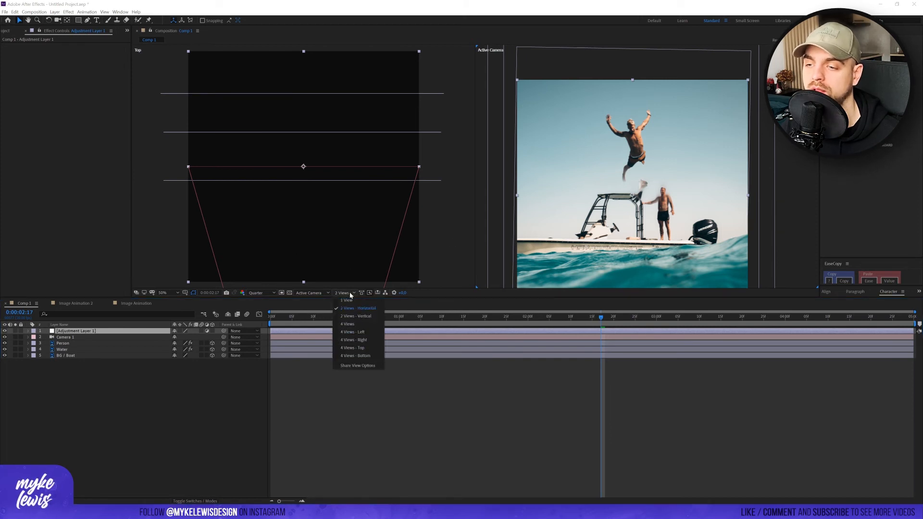
click(347, 300)
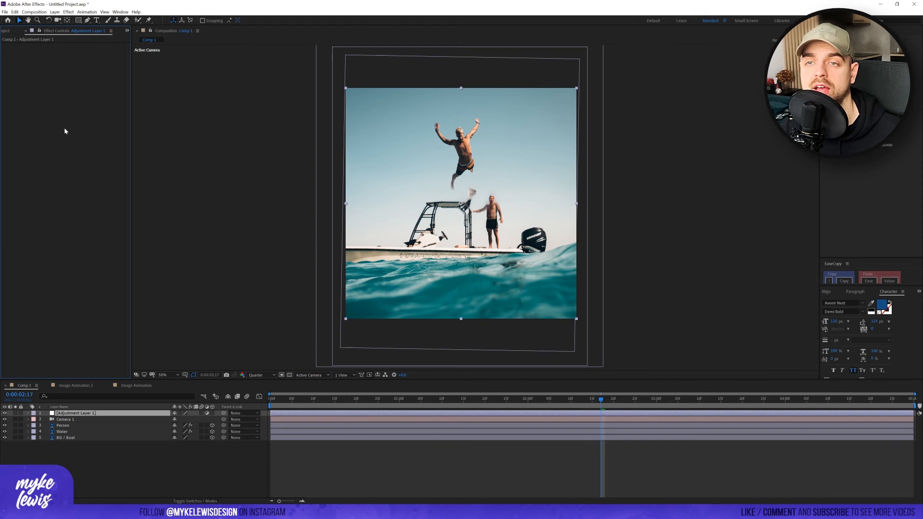
click(55, 11)
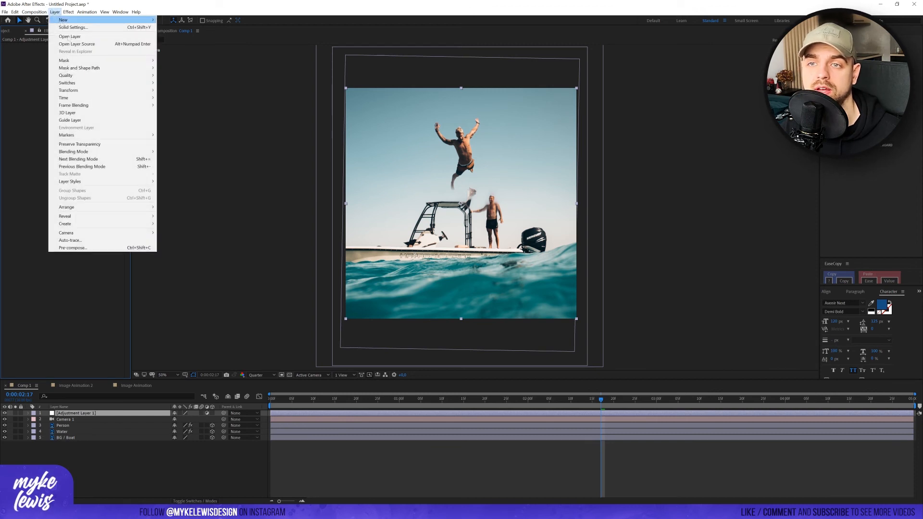
mouse_move(85, 13)
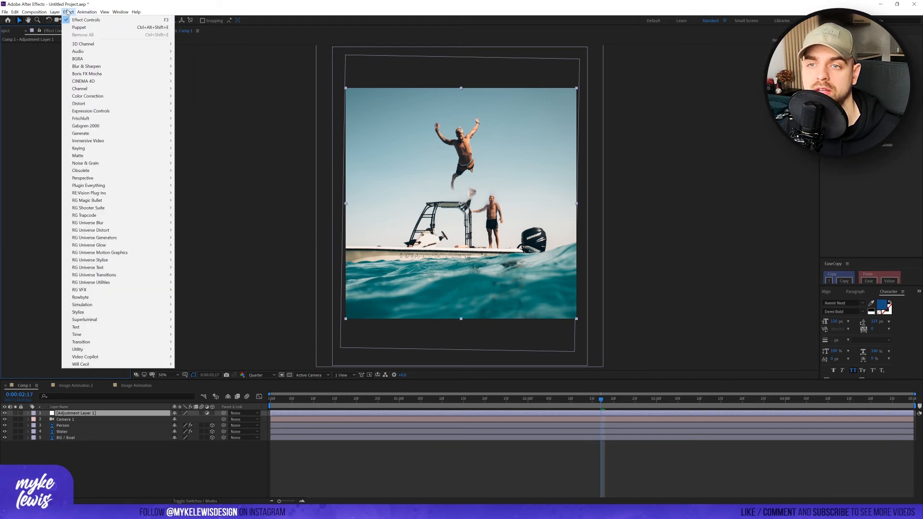
mouse_move(120, 103)
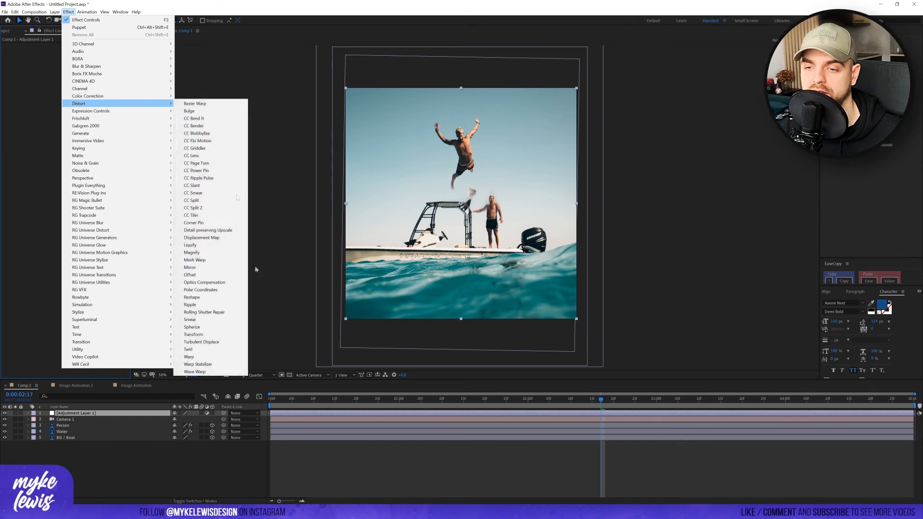
click(193, 334)
- Keyframe the Transform effect's Scale from 100 at 0:00:00:00 to 110 at 0:00:04:29 and play back the zoom
key(Home)
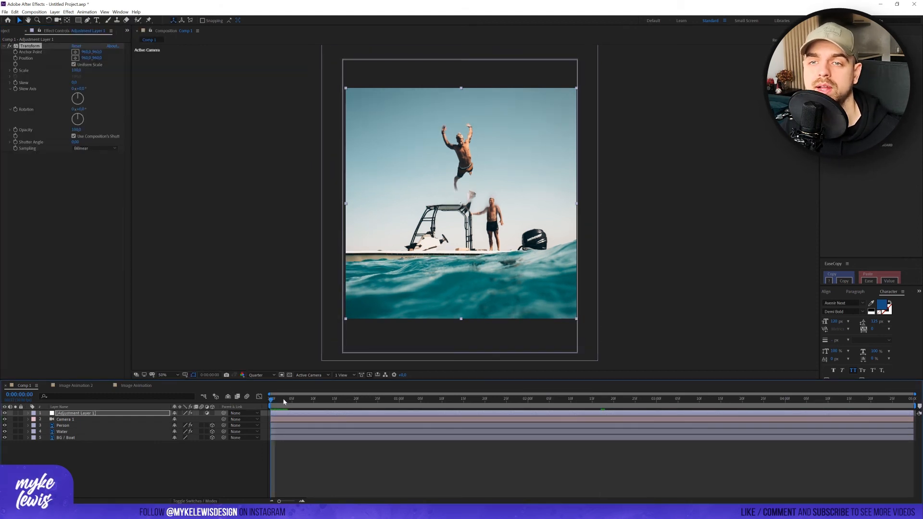
click(16, 71)
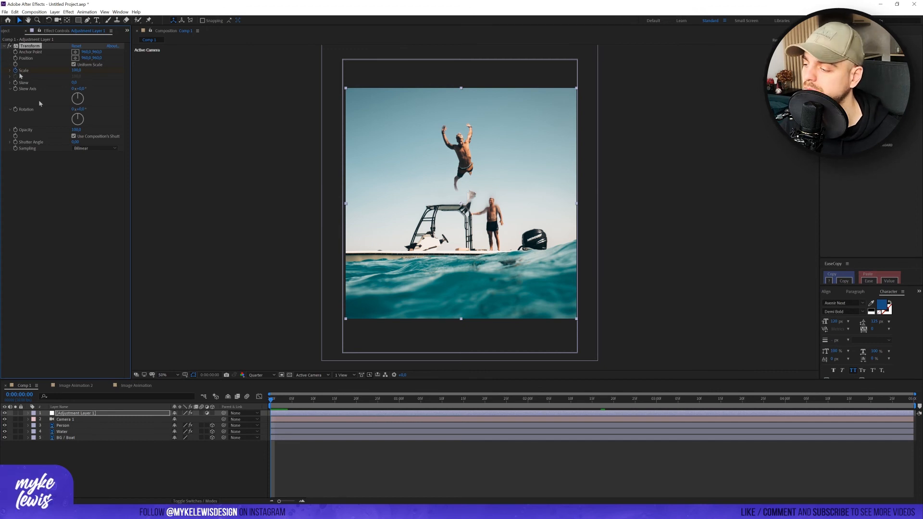
drag(842, 405, 909, 400)
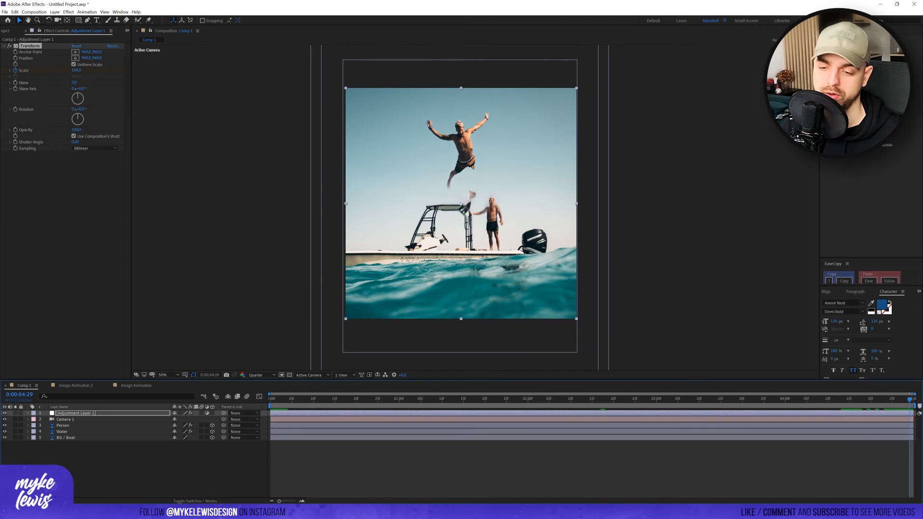
key(u)
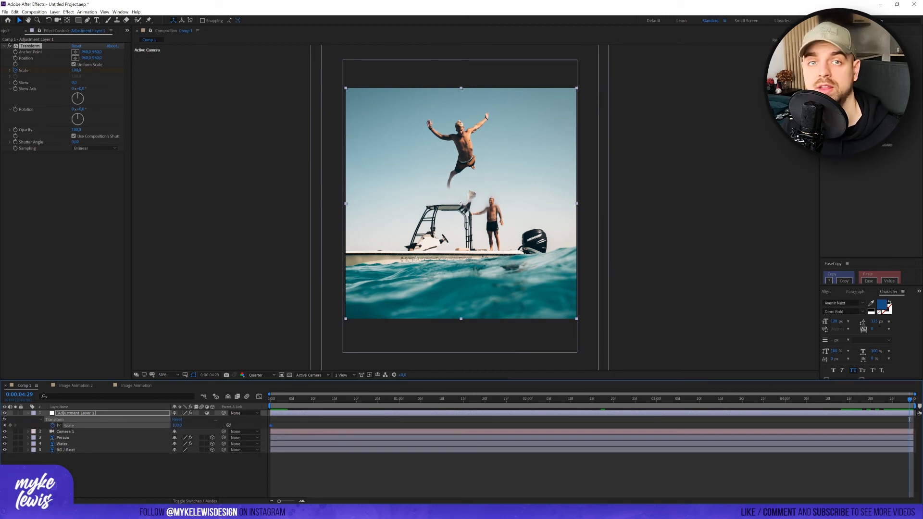
click(75, 70)
text(110)
key(Return)
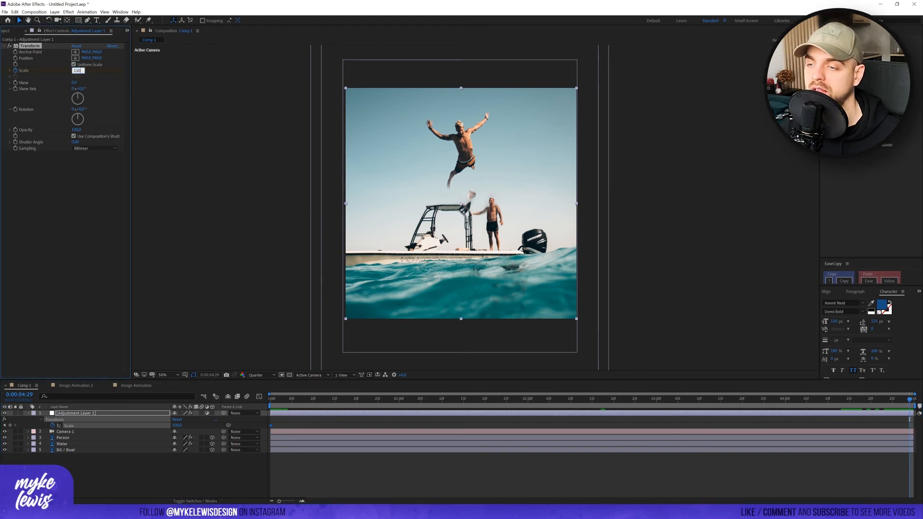
key(space)
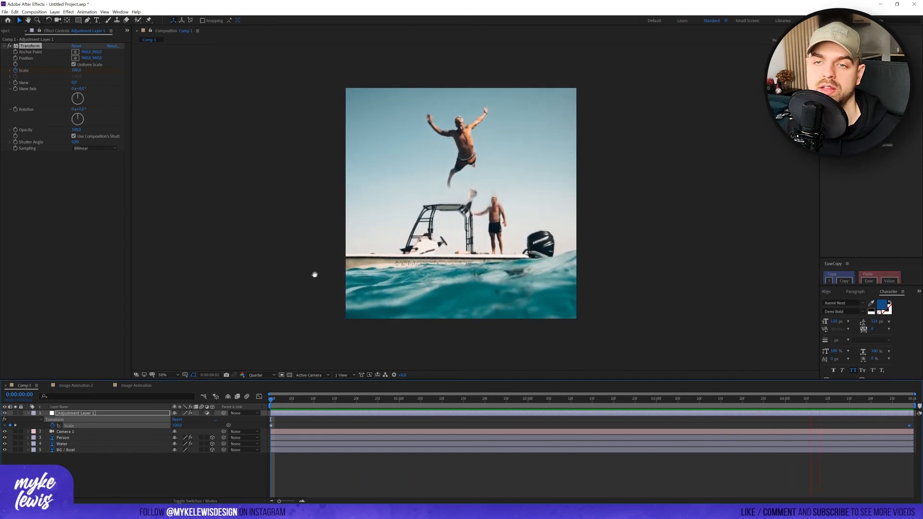
click(111, 258)
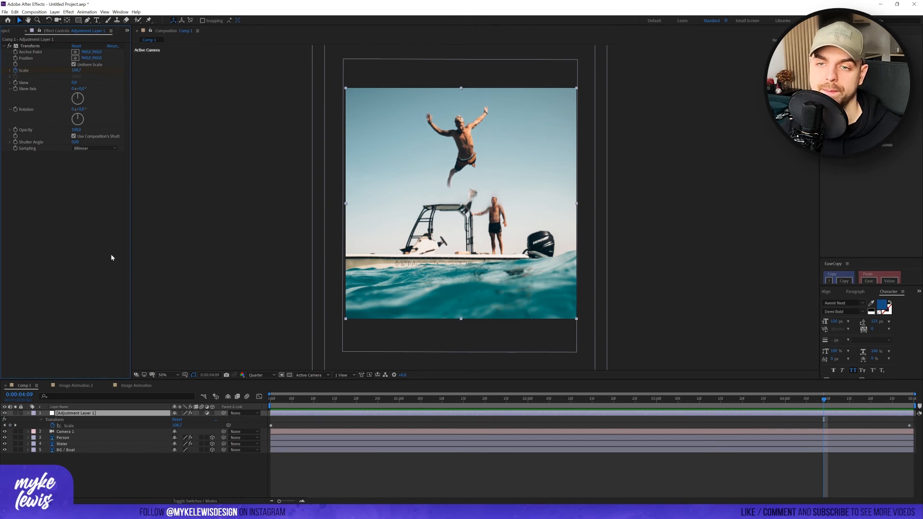
- Apply the Optics Compensation effect to the adjustment layer and start keyframing its Field Of View at 0:00:00:00
click(68, 12)
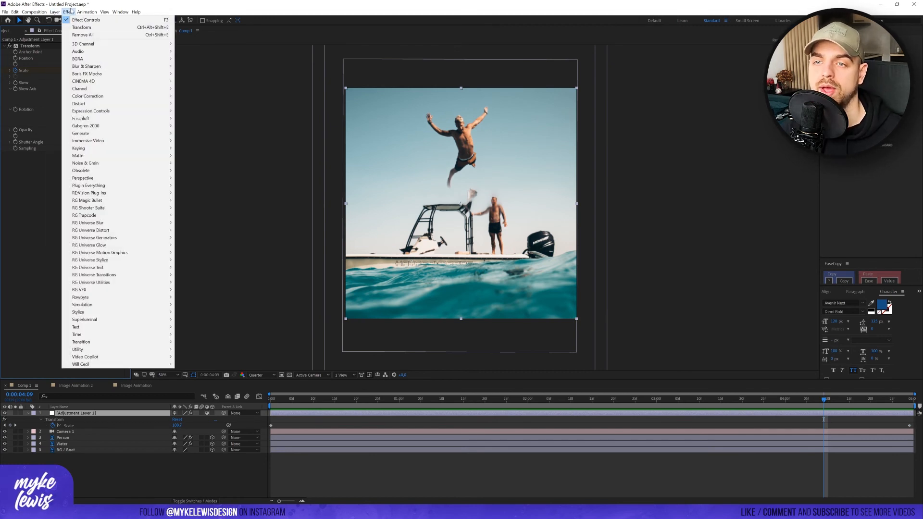
mouse_move(96, 104)
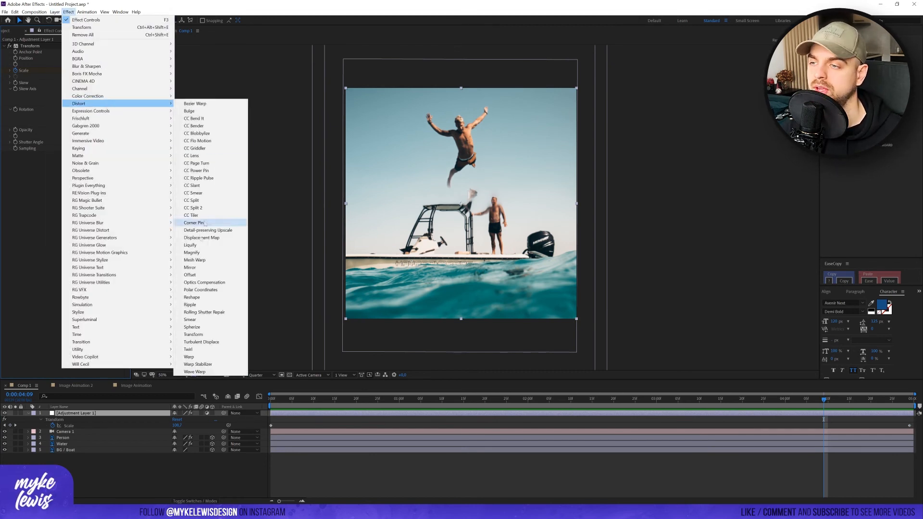
click(211, 282)
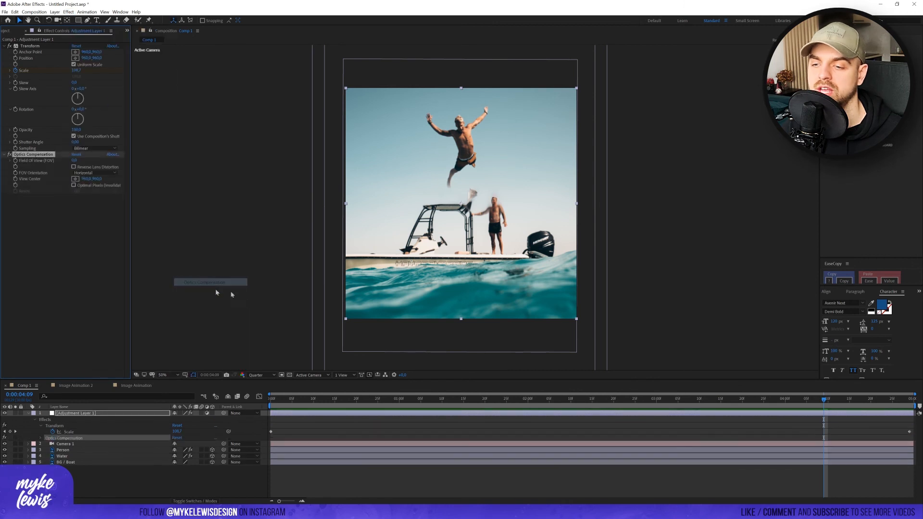
click(274, 395)
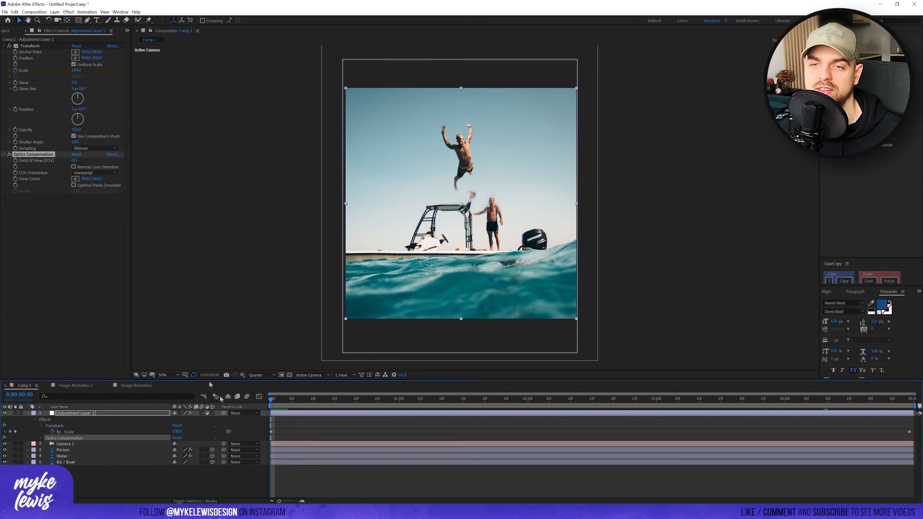
click(15, 161)
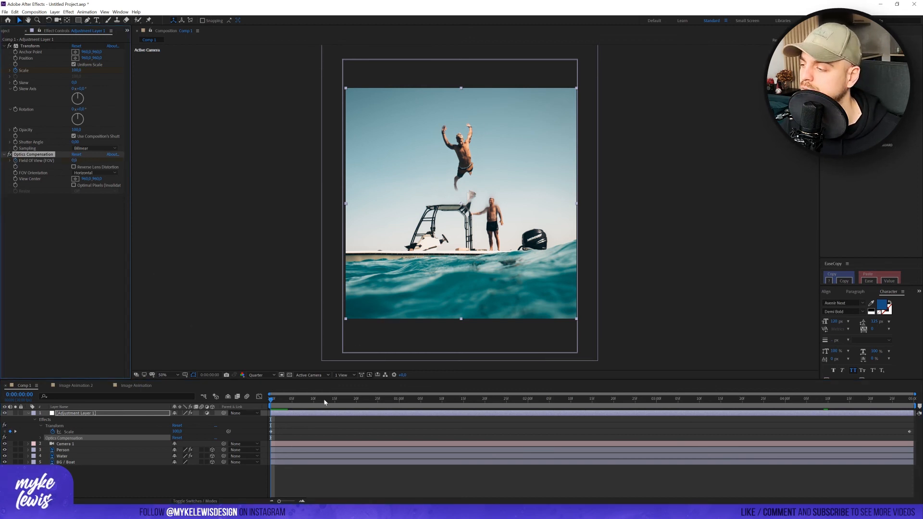
- At 0:00:04:29, set the Optics Compensation Field Of View to 50 and enable Reverse Lens Distortion
drag(324, 400, 911, 401)
click(74, 161)
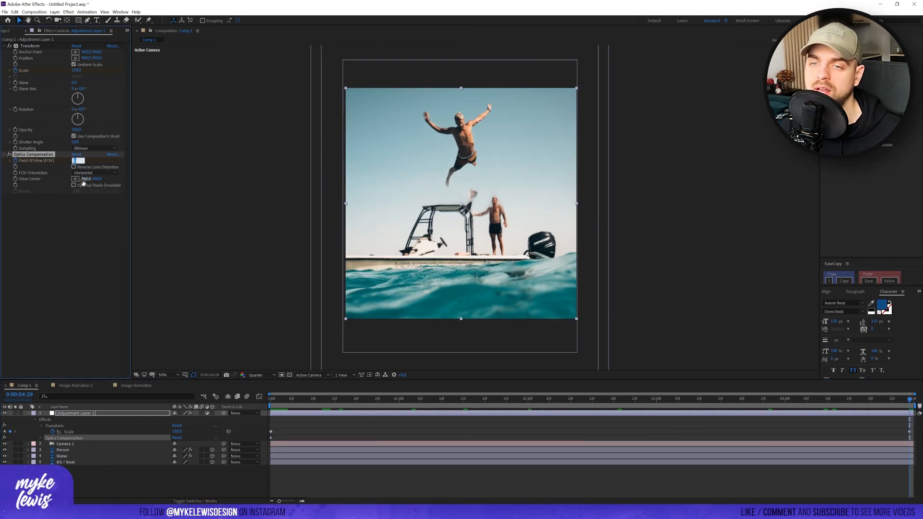
text(50)
key(Return)
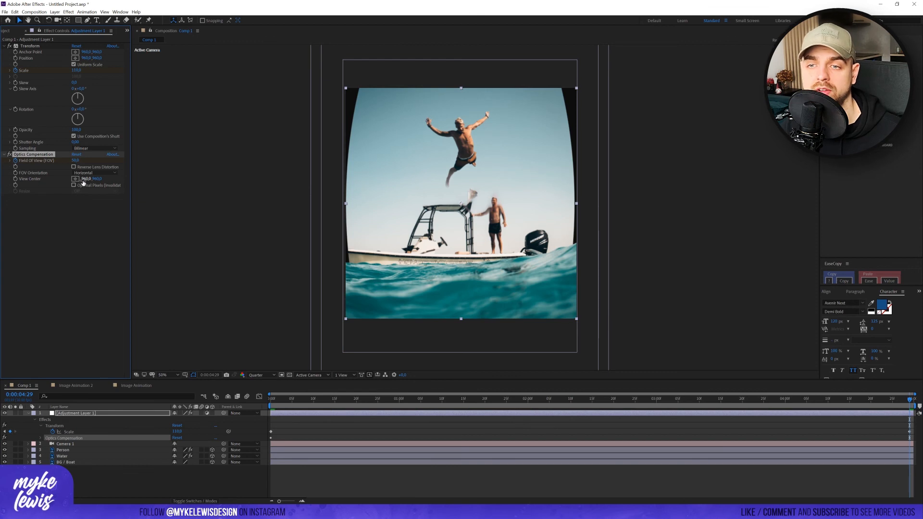
click(73, 167)
- Play back the composition and switch Optics Compensation off and on at 0:00:04:29 to compare the lens distortion
key(space)
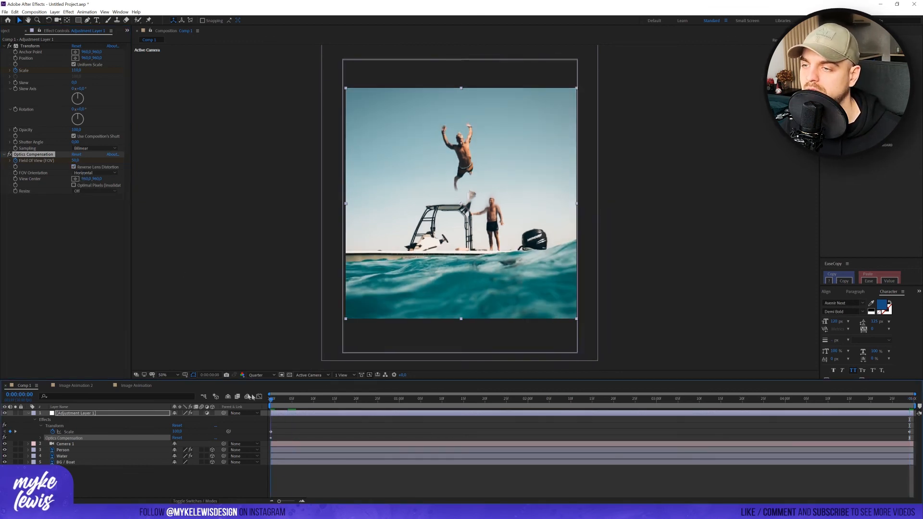
key(space)
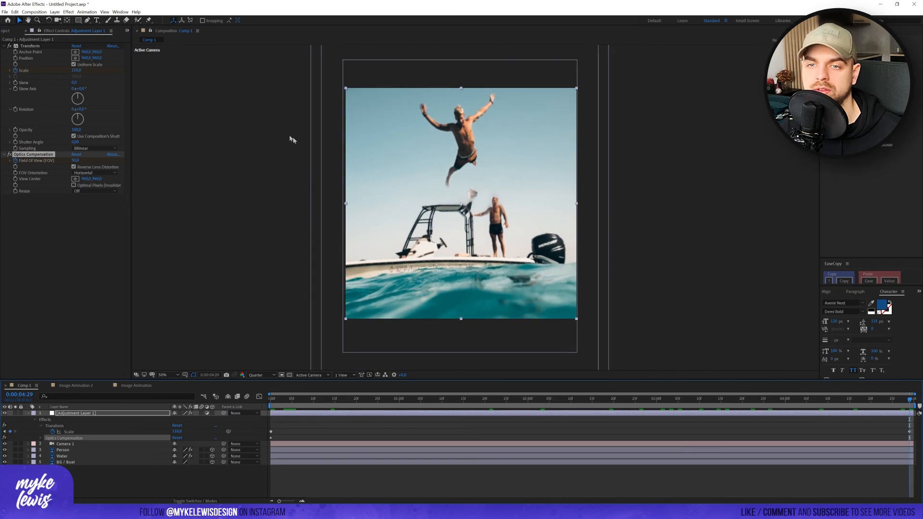
click(10, 155)
click(10, 155)
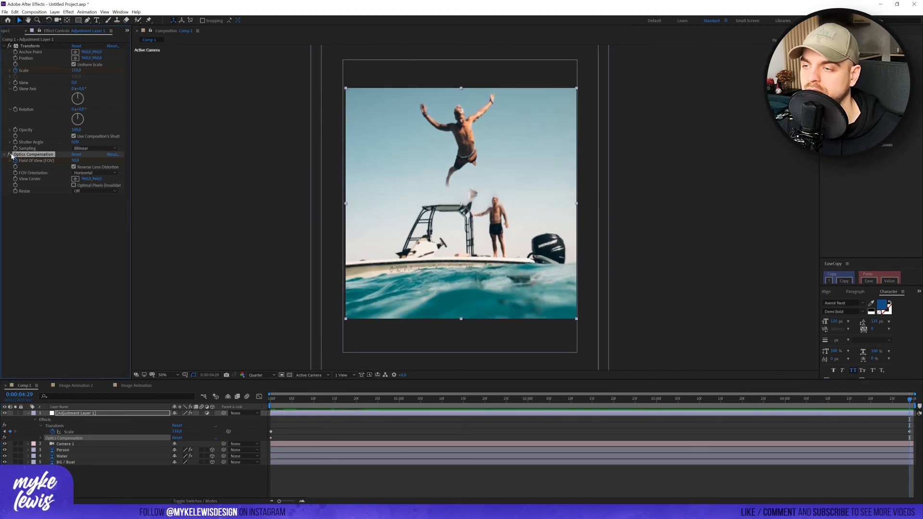
click(10, 155)
click(10, 154)
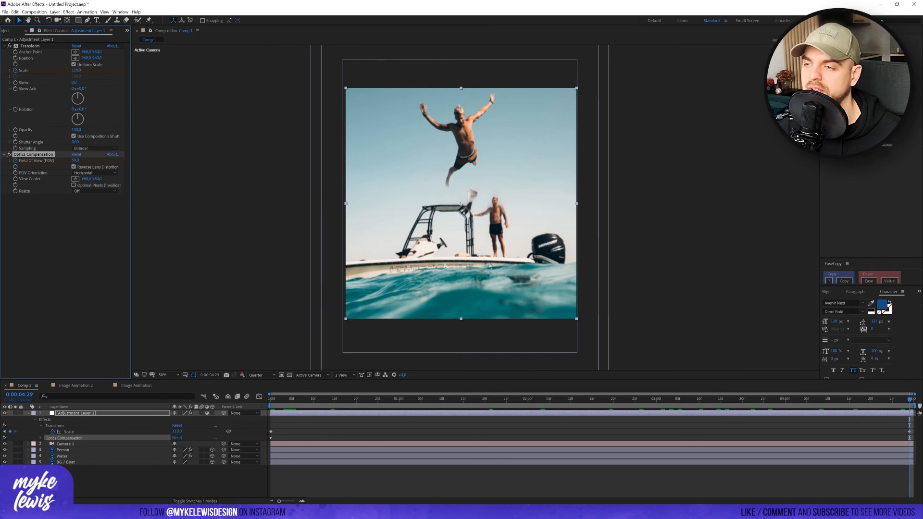
key(space)
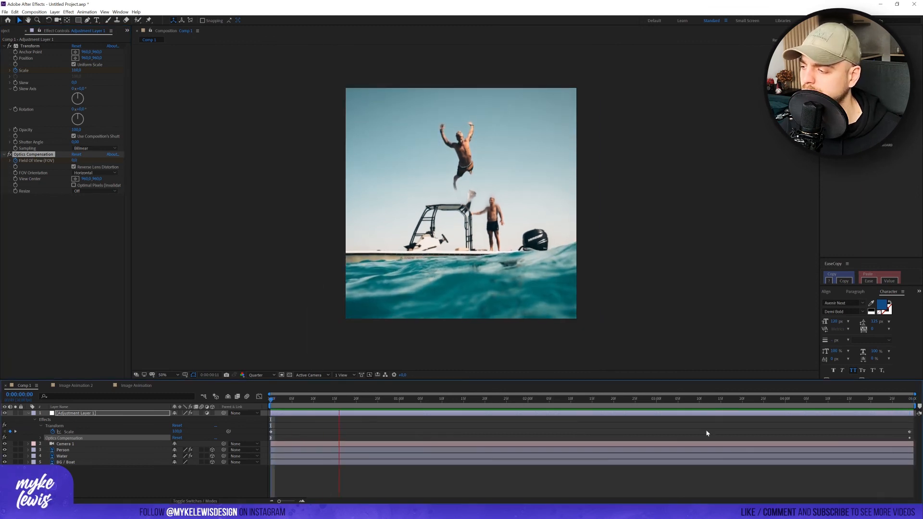
key(space)
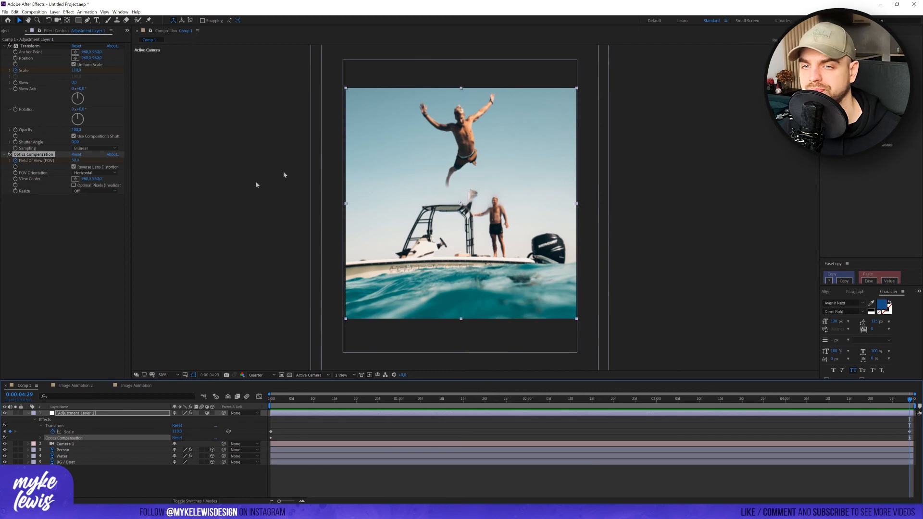
- Set the Optics Compensation Field Of View at 0:00:04:29 to 30 and play back the composition
click(77, 160)
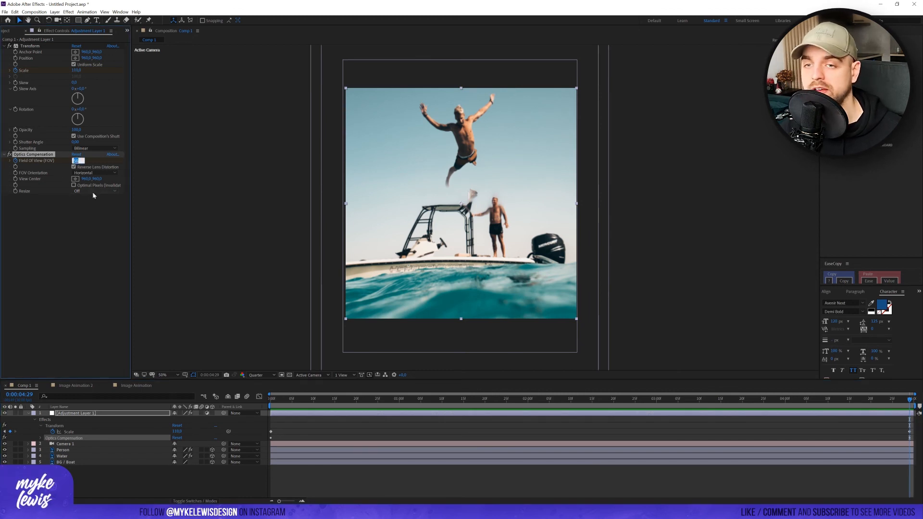
text(30)
key(Return)
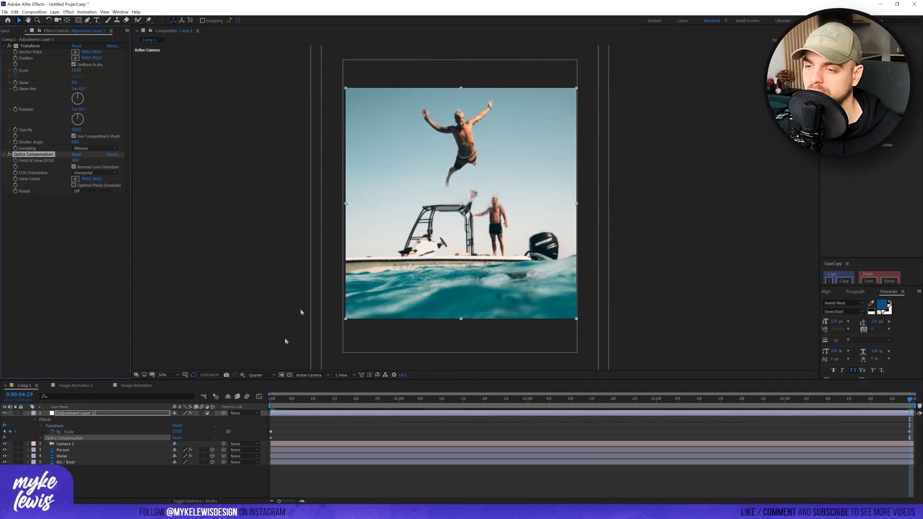
key(space)
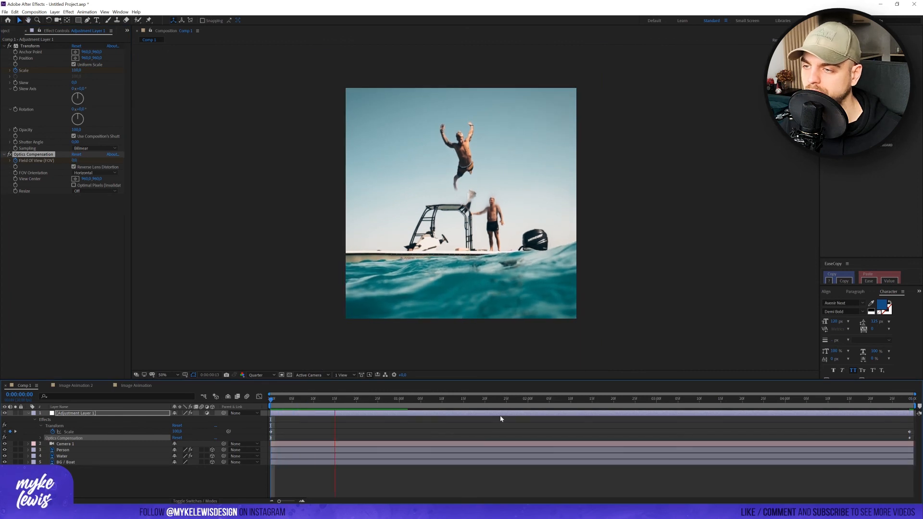